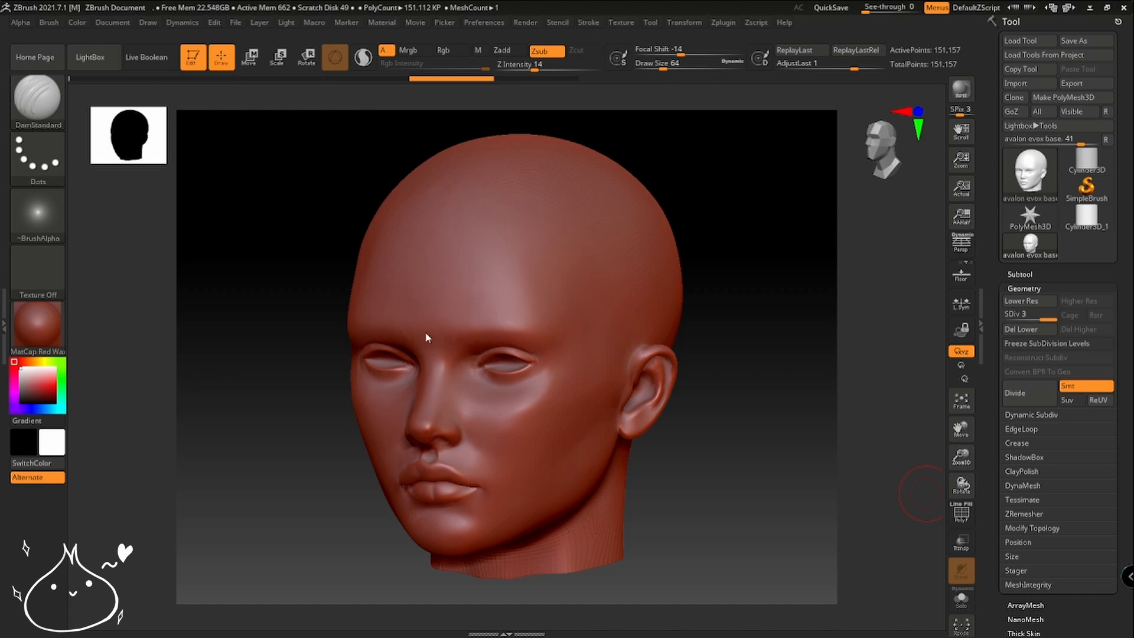
pyautogui.moveTo(711, 268)
pyautogui.mouseDown()
pyautogui.moveTo(717, 230)
pyautogui.moveTo(714, 281)
pyautogui.mouseUp()
pyautogui.press('ctrl')
pyautogui.keyDown('ctrl'); pyautogui.click(705, 279); pyautogui.keyUp('ctrl')
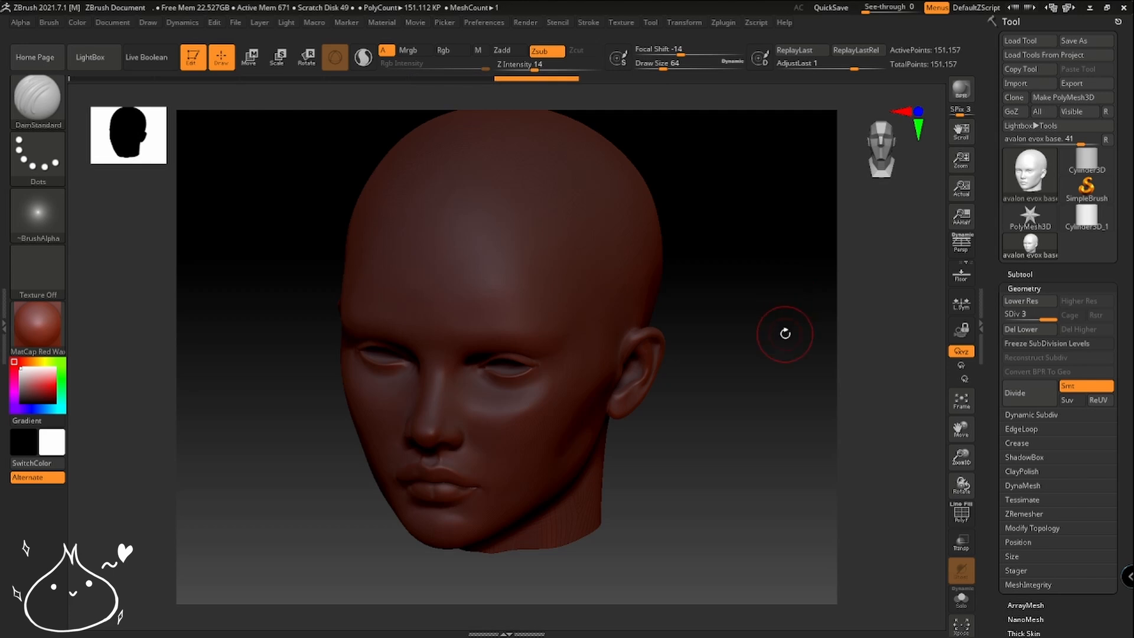
pyautogui.moveTo(792, 324)
pyautogui.mouseDown()
pyautogui.moveTo(736, 324)
pyautogui.moveTo(754, 370)
pyautogui.moveTo(722, 353)
pyautogui.moveTo(732, 365)
pyautogui.mouseUp()
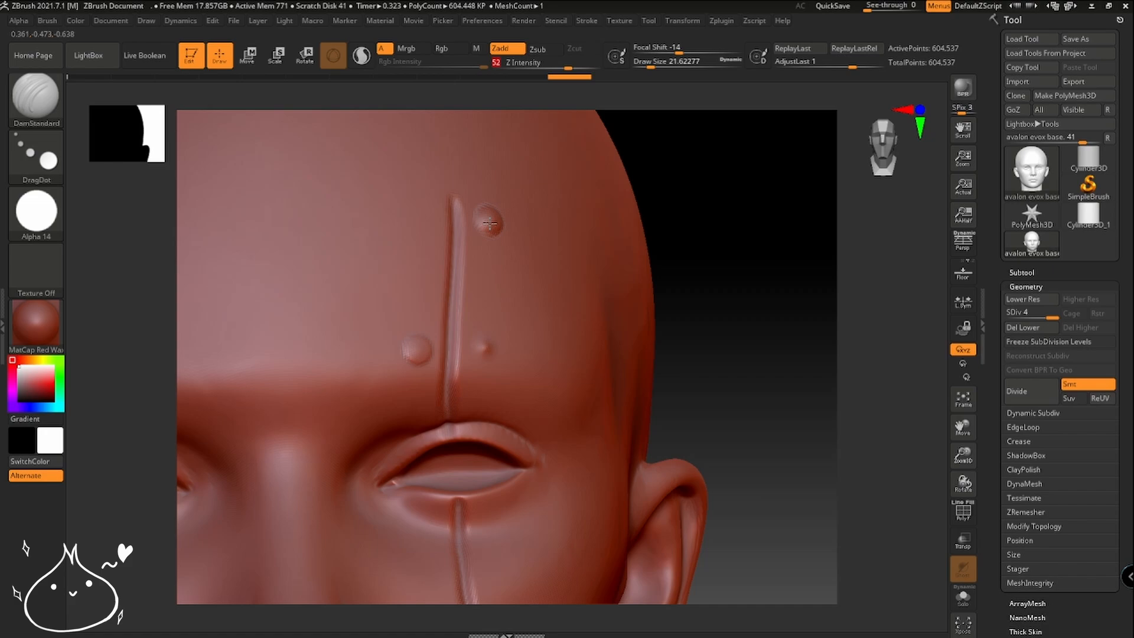
pyautogui.press('shift')
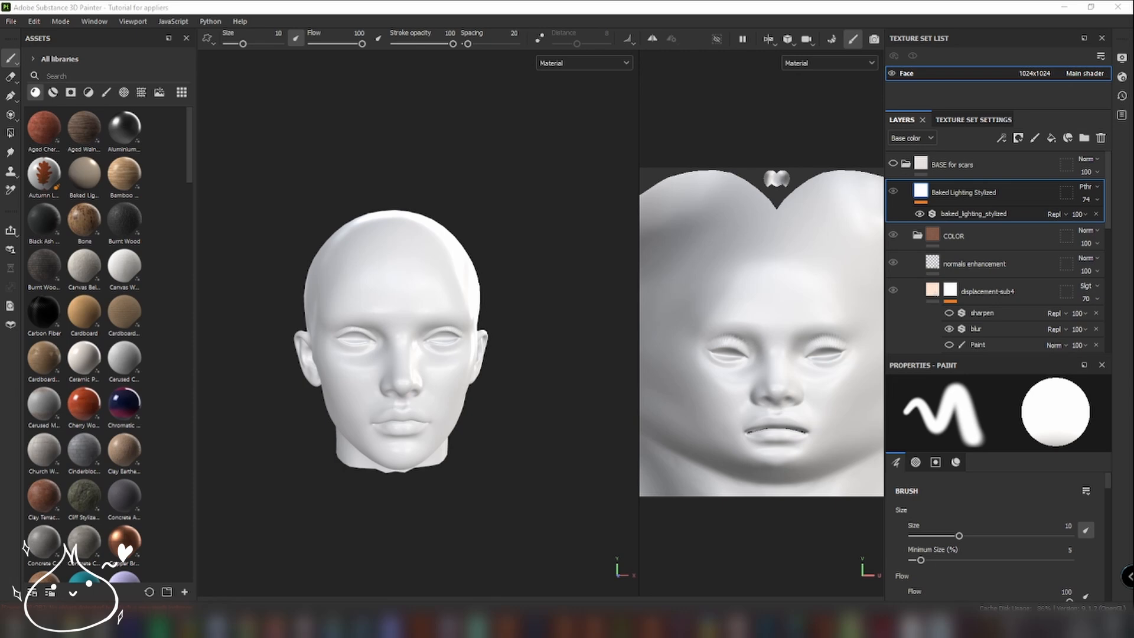
# Step: Switch to Substance 3D Painter and open the mesh map baking settings for the Face texture set
pyautogui.moveTo(540, 464)
pyautogui.keyDown('alt'); pyautogui.mouseDown()
pyautogui.moveTo(466, 423)
pyautogui.moveTo(516, 430)
pyautogui.moveTo(530, 466)
pyautogui.moveTo(591, 466)
pyautogui.moveTo(539, 461)
pyautogui.mouseUp(); pyautogui.keyUp('alt')
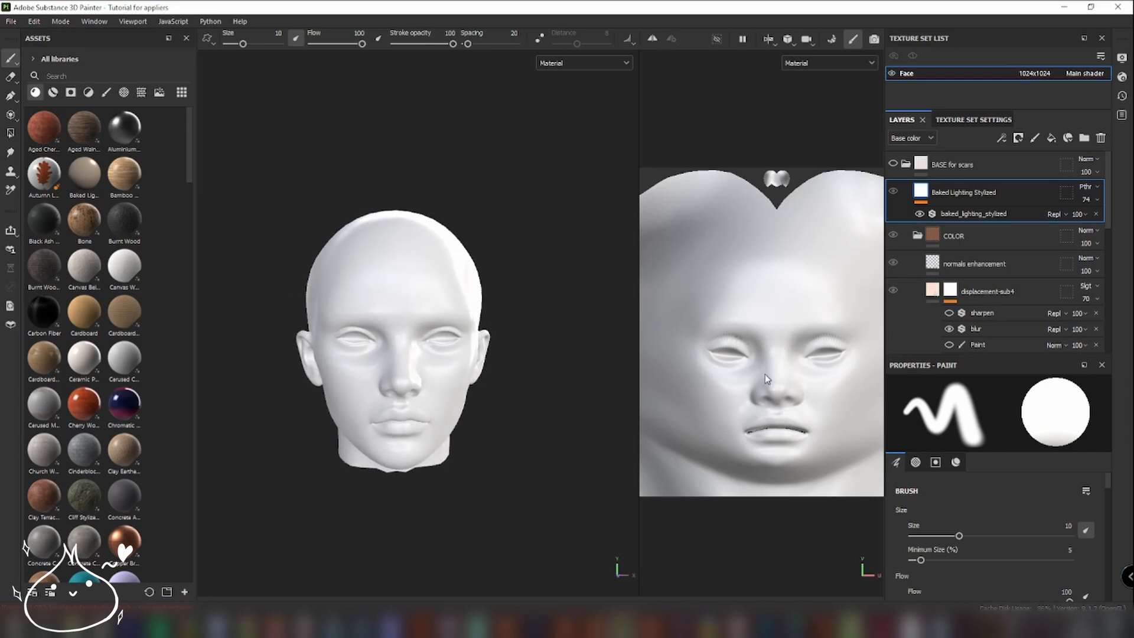
pyautogui.scroll(-1, 764, 374)
pyautogui.keyDown('alt'); pyautogui.moveTo(570, 435); pyautogui.dragTo(537, 430); pyautogui.keyUp('alt')
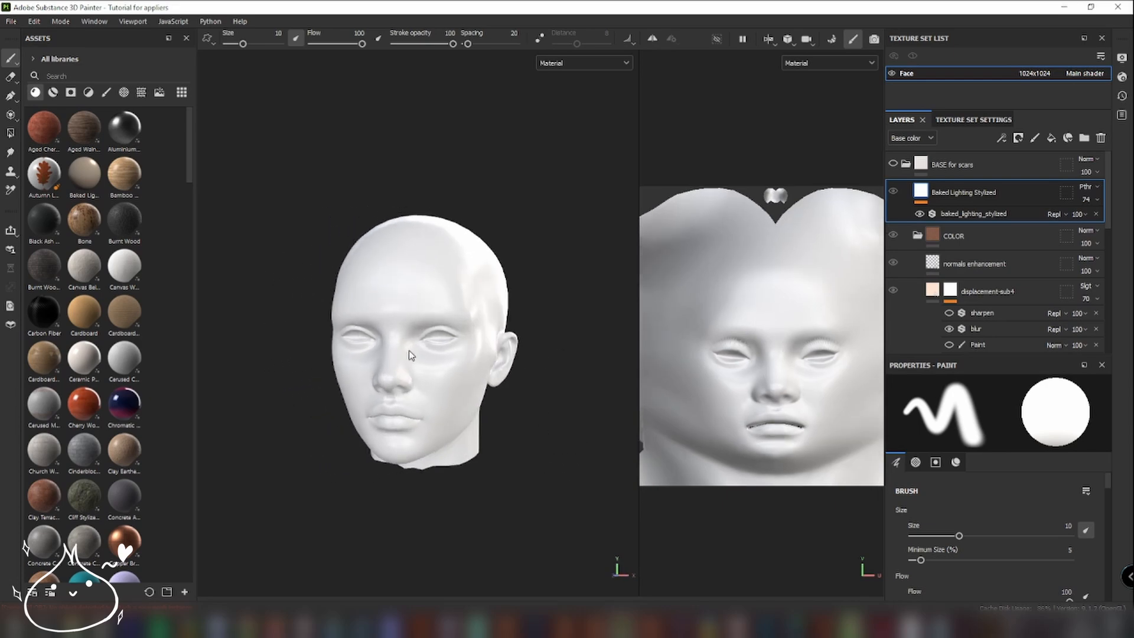
pyautogui.scroll(-1, 808, 355)
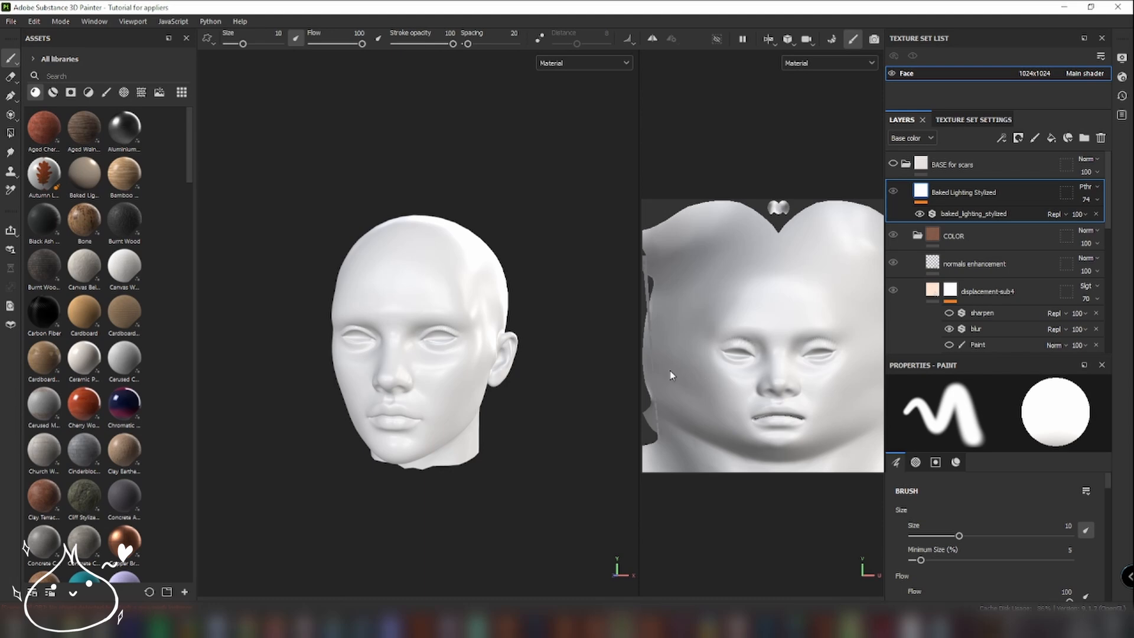
pyautogui.click(949, 121)
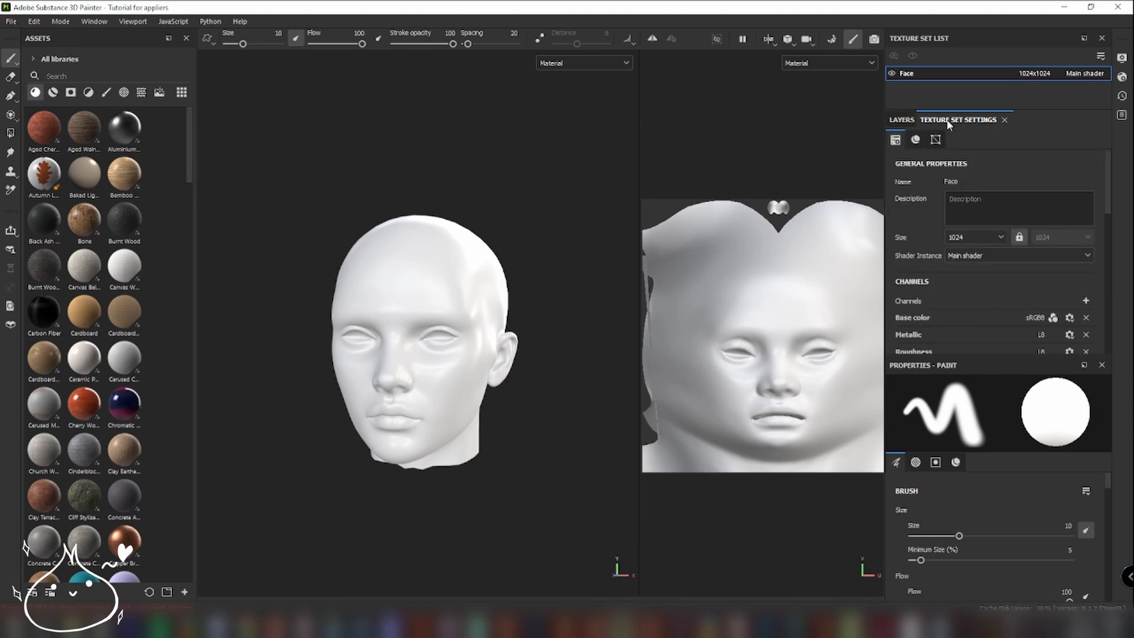
pyautogui.scroll(-4, 1068, 307)
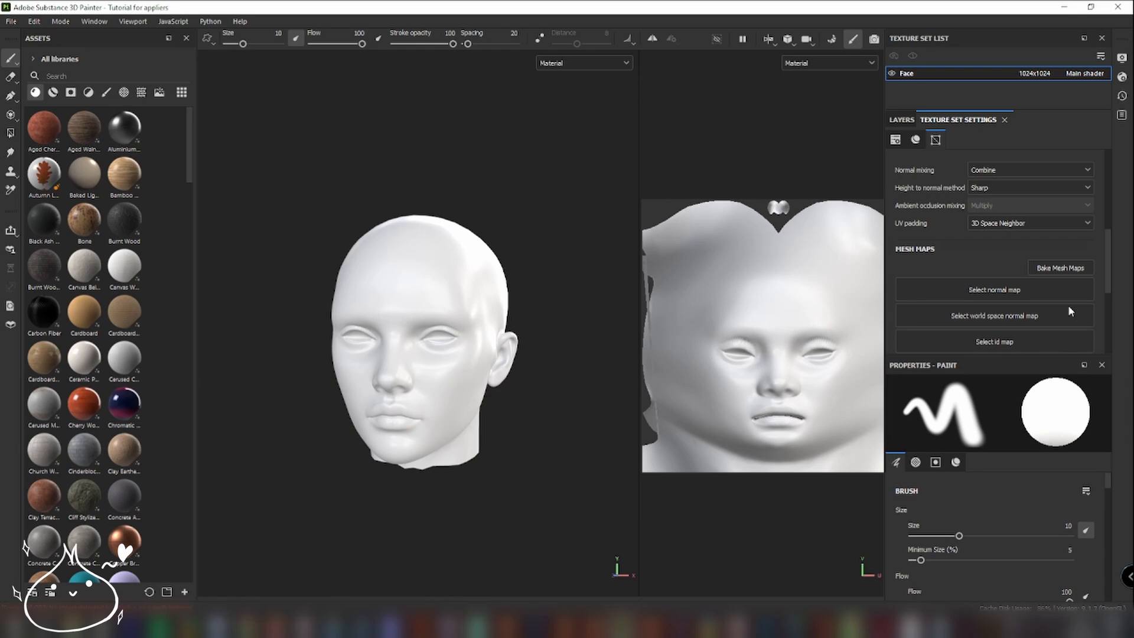
pyautogui.click(1051, 267)
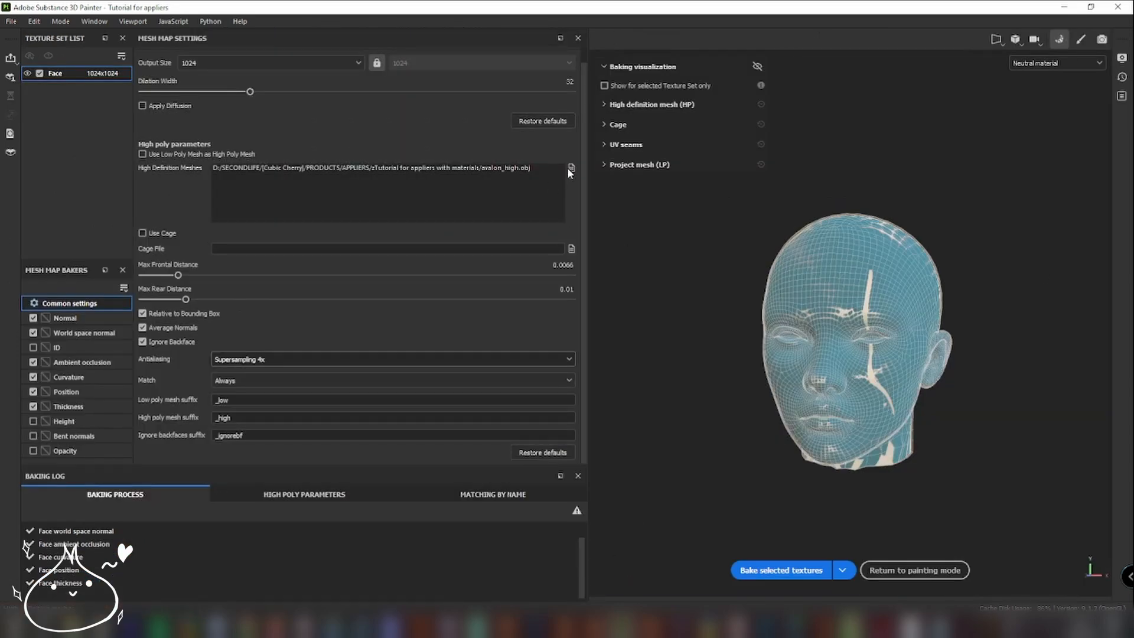
# Step: Remove the listed high definition mesh and load avalon_high.obj as the high poly mesh for baking
pyautogui.click(525, 166)
pyautogui.click(571, 178)
pyautogui.click(572, 169)
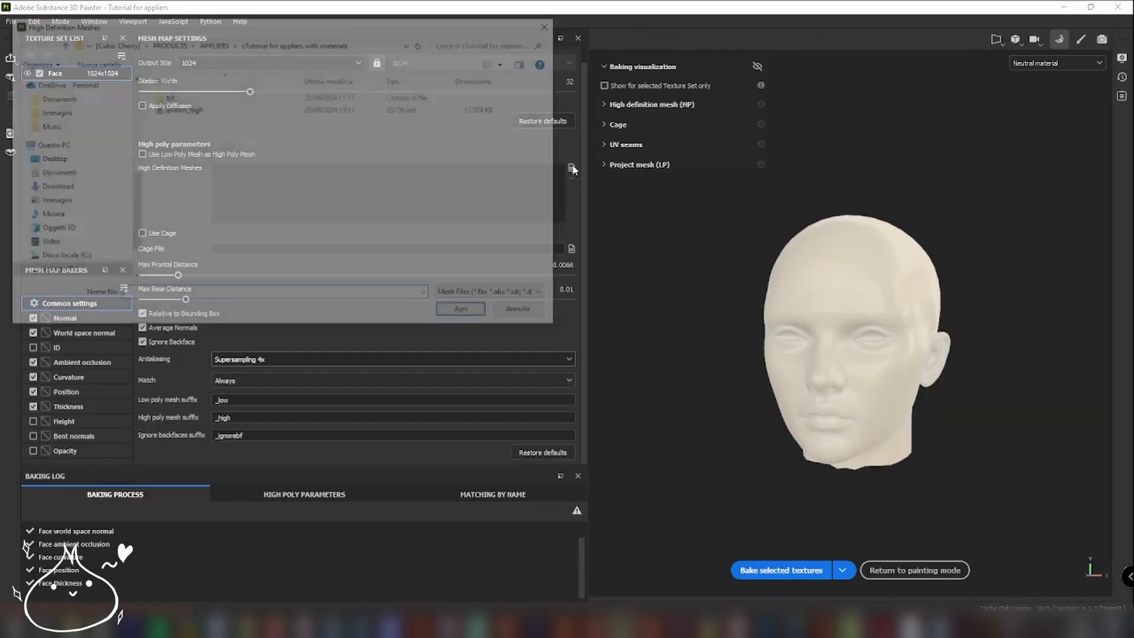
pyautogui.click(172, 113)
pyautogui.doubleClick(172, 113)
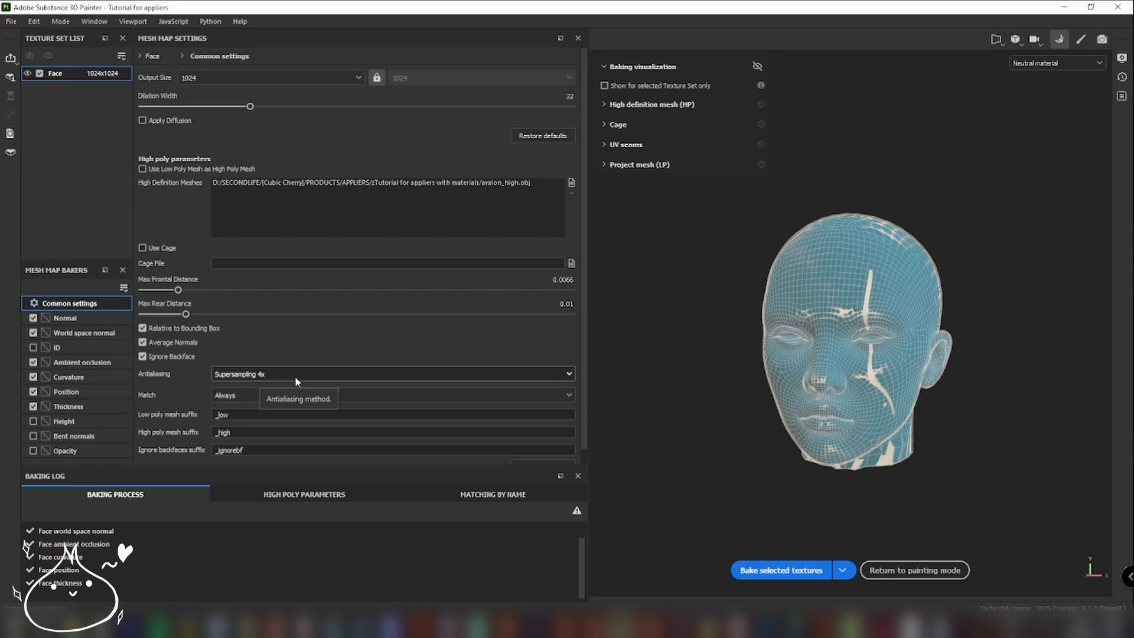
# Step: Adjust the Max Frontal Distance to 0.0073 so the projection cage encloses the raised scar bumps
pyautogui.scroll(-1, 307, 361)
pyautogui.scroll(2, 896, 398)
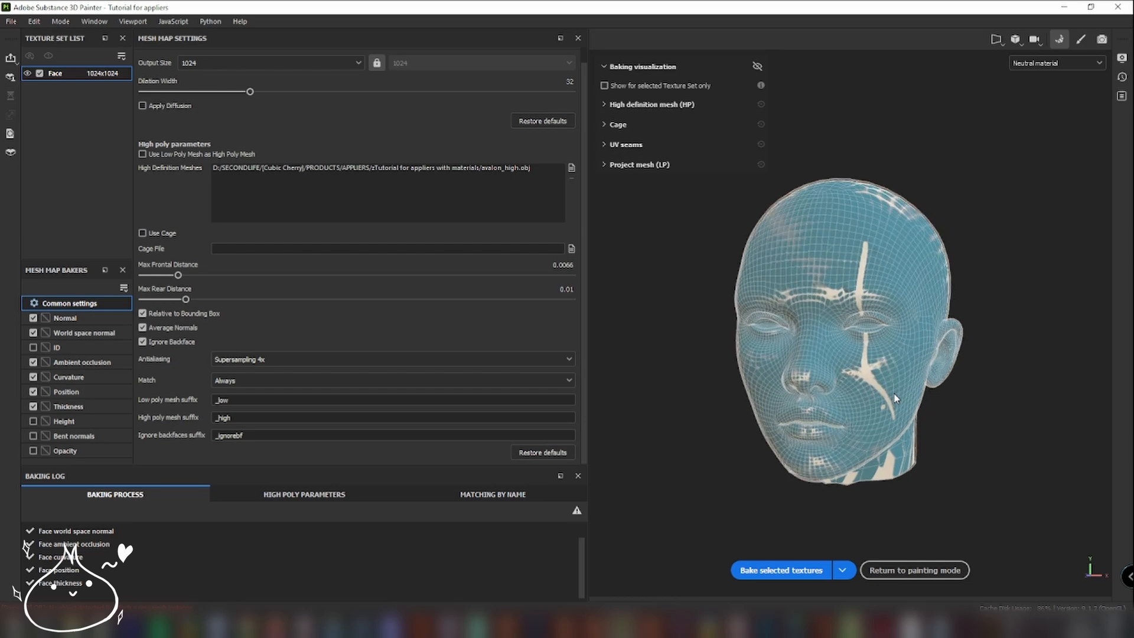
pyautogui.moveTo(179, 276); pyautogui.dragTo(167, 276)
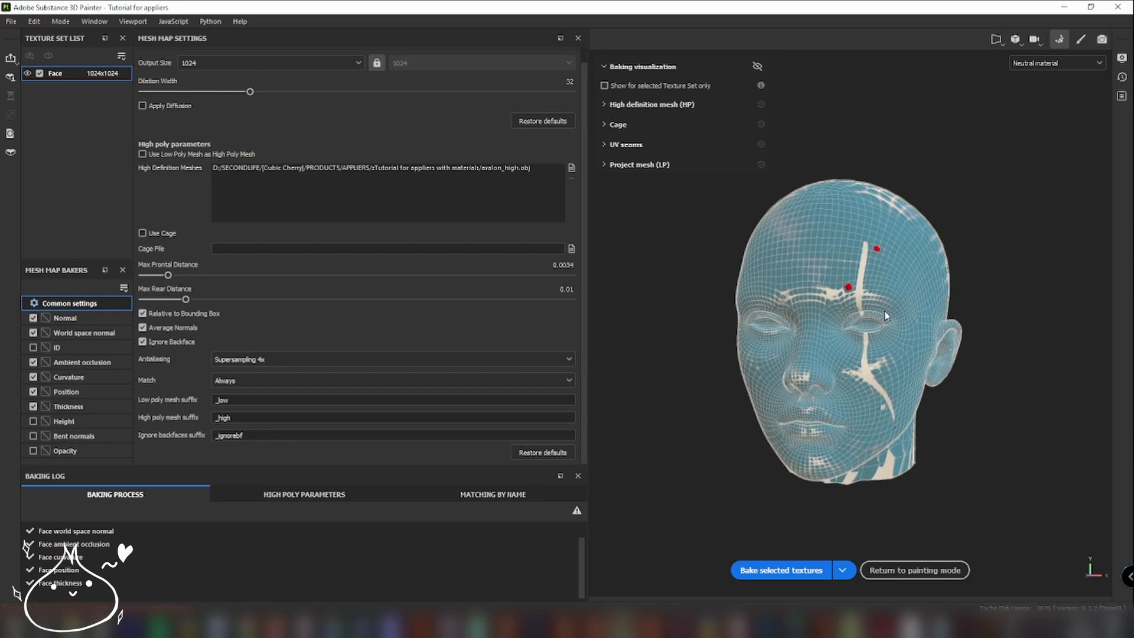
pyautogui.moveTo(166, 276)
pyautogui.mouseDown()
pyautogui.moveTo(140, 275)
pyautogui.moveTo(180, 276)
pyautogui.mouseUp()
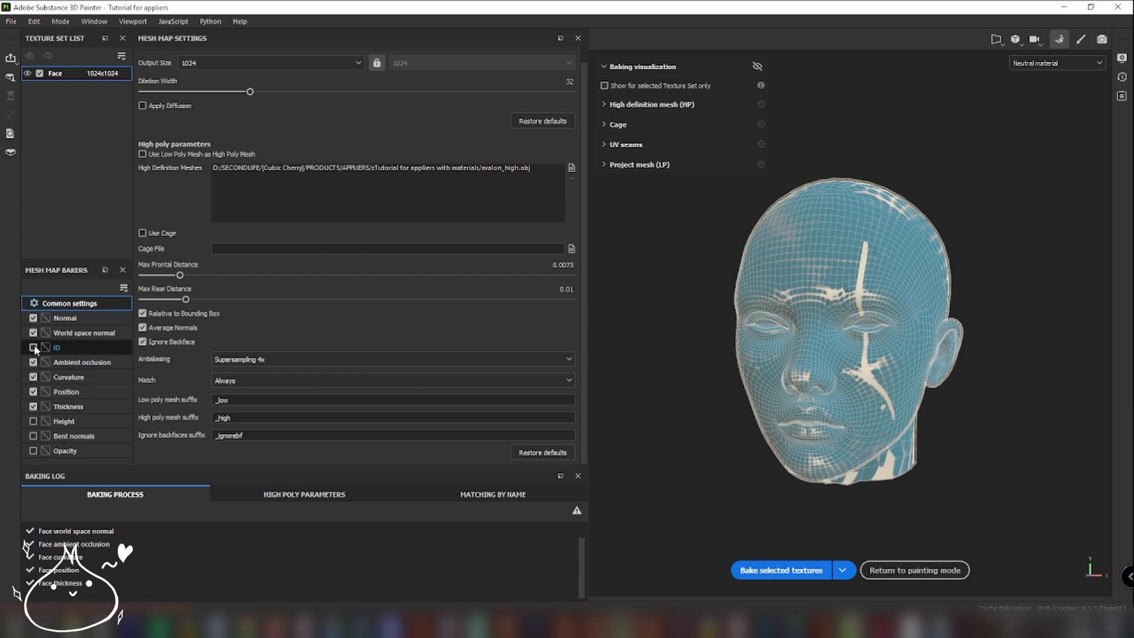
# Step: Bake the selected mesh maps, then return to painting mode and check the scar details on the head
pyautogui.click(762, 572)
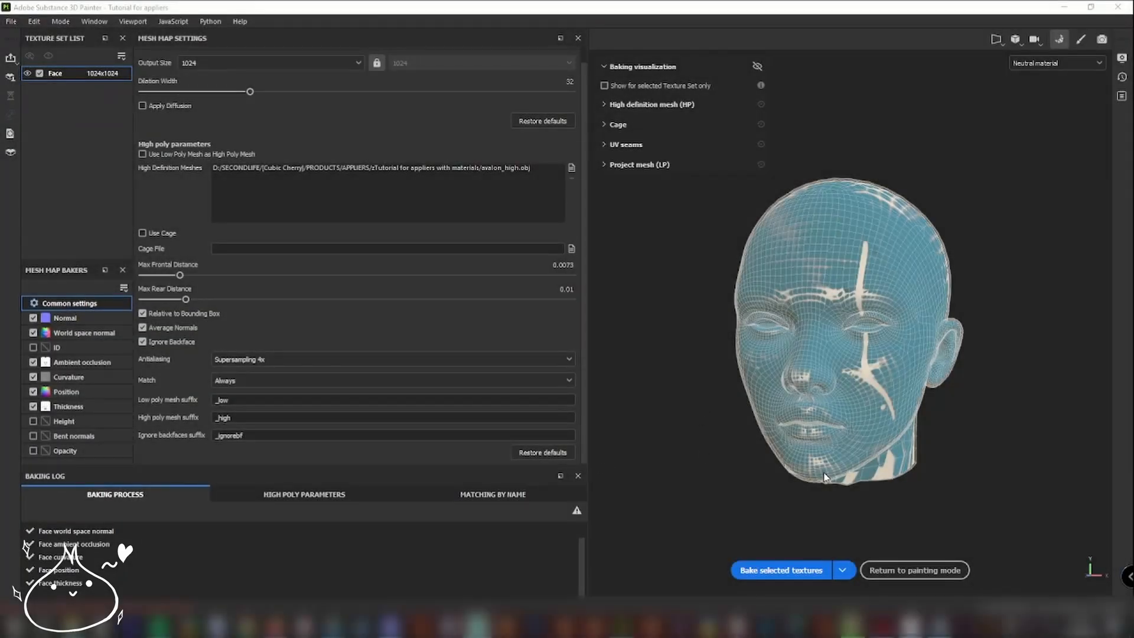
pyautogui.click(926, 571)
pyautogui.keyDown('alt'); pyautogui.moveTo(532, 449); pyautogui.dragTo(556, 457); pyautogui.keyUp('alt')
pyautogui.scroll(5, 557, 455)
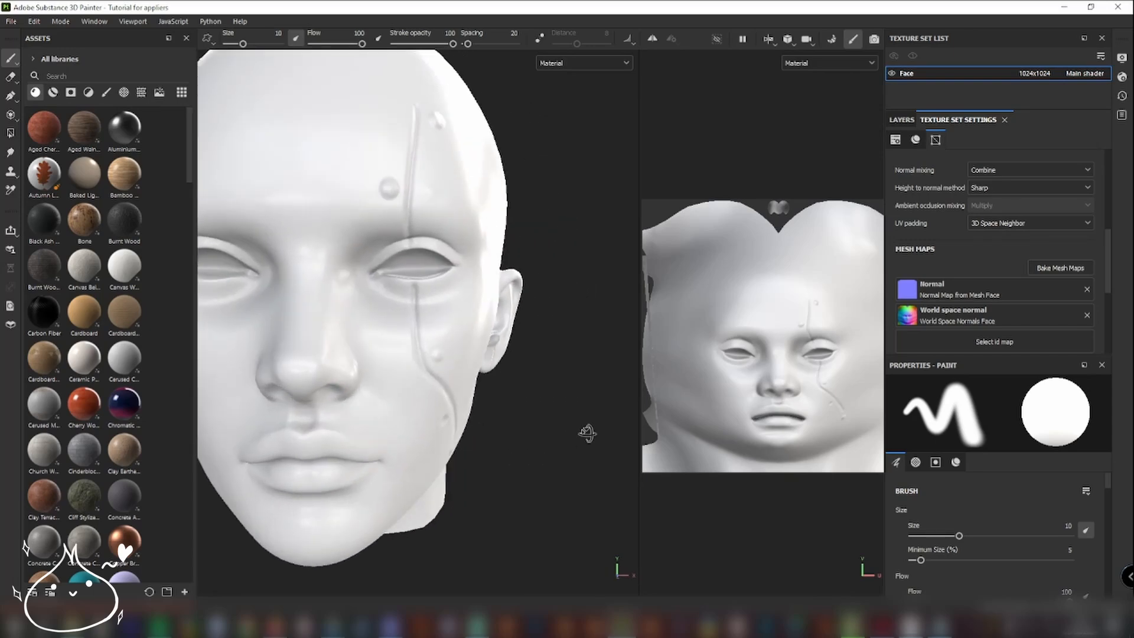
pyautogui.scroll(-3, 450, 272)
pyautogui.keyDown('alt'); pyautogui.moveTo(559, 438); pyautogui.dragTo(532, 433); pyautogui.keyUp('alt')
pyautogui.keyDown('alt'); pyautogui.moveTo(532, 433); pyautogui.dragTo(536, 423, button='middle'); pyautogui.keyUp('alt')
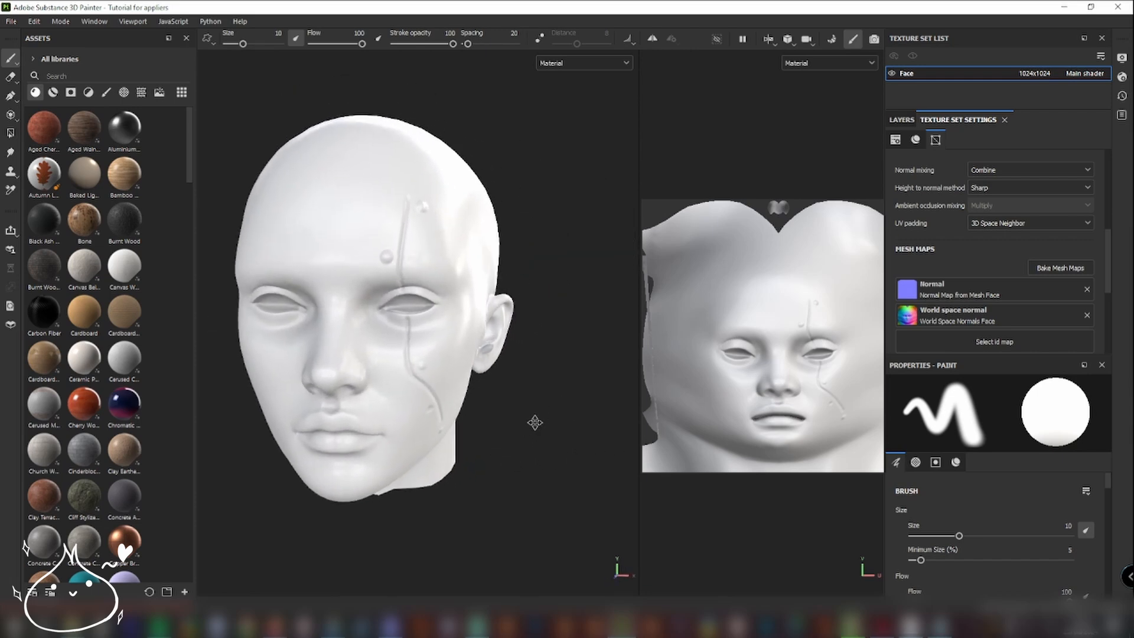
pyautogui.moveTo(563, 450)
pyautogui.keyDown('alt'); pyautogui.mouseDown()
pyautogui.moveTo(548, 450)
pyautogui.moveTo(579, 436)
pyautogui.moveTo(613, 449)
pyautogui.moveTo(570, 448)
pyautogui.mouseUp(); pyautogui.keyUp('alt')
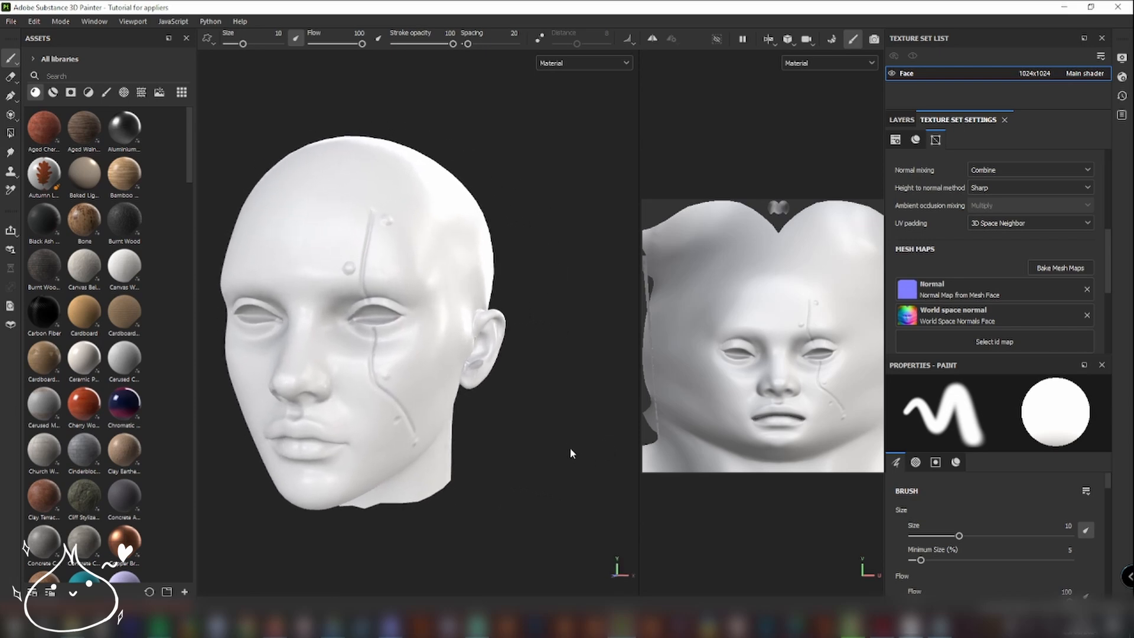
# Step: Show the BASE for scars layer folder and select the base fill layer beneath the skin base folder to view its material
pyautogui.click(899, 121)
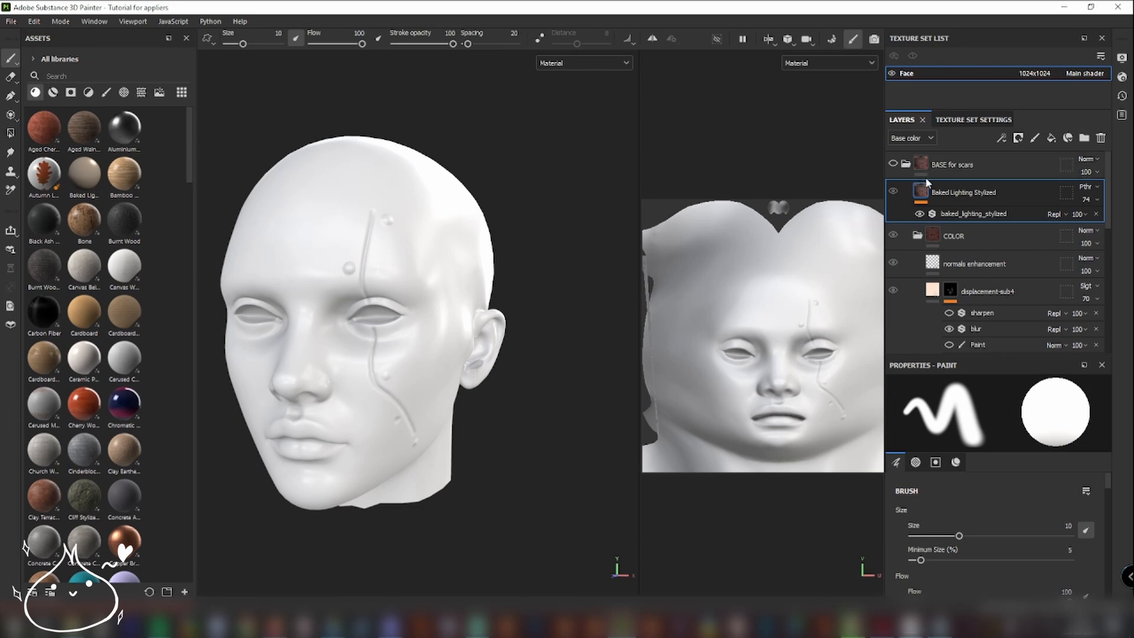
pyautogui.click(893, 164)
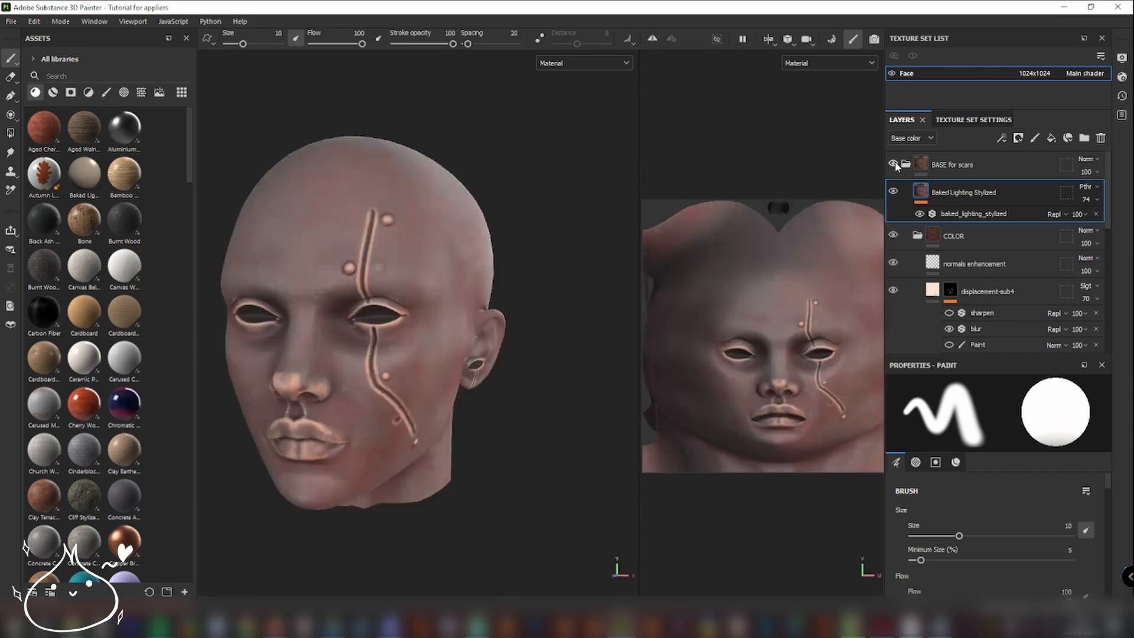
pyautogui.scroll(-5, 940, 250)
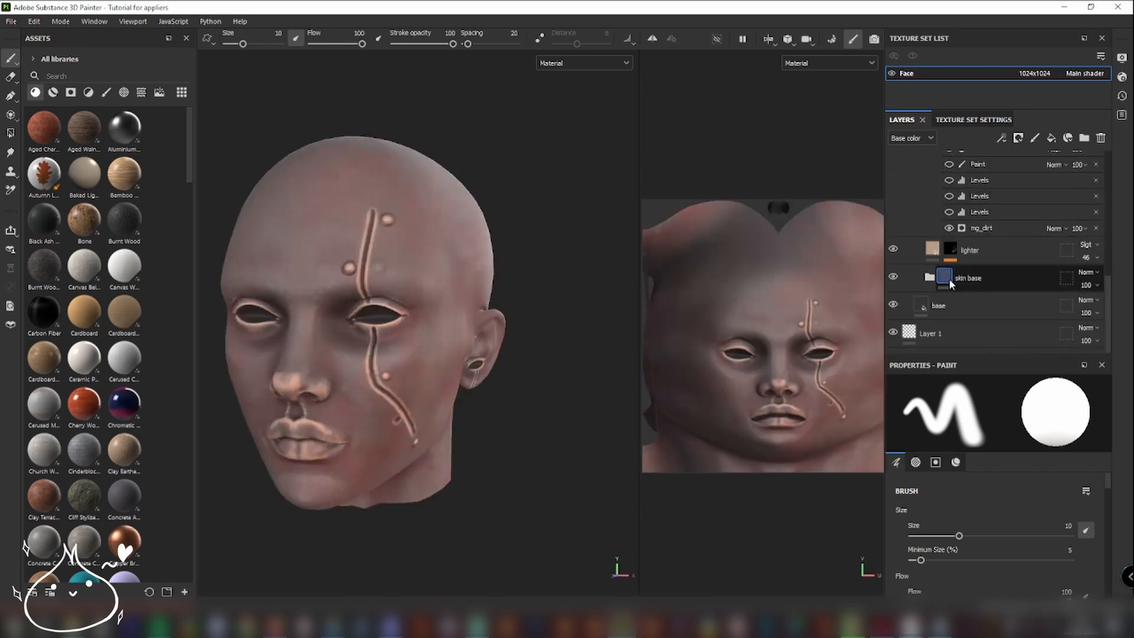
pyautogui.click(948, 303)
pyautogui.scroll(-5, 938, 473)
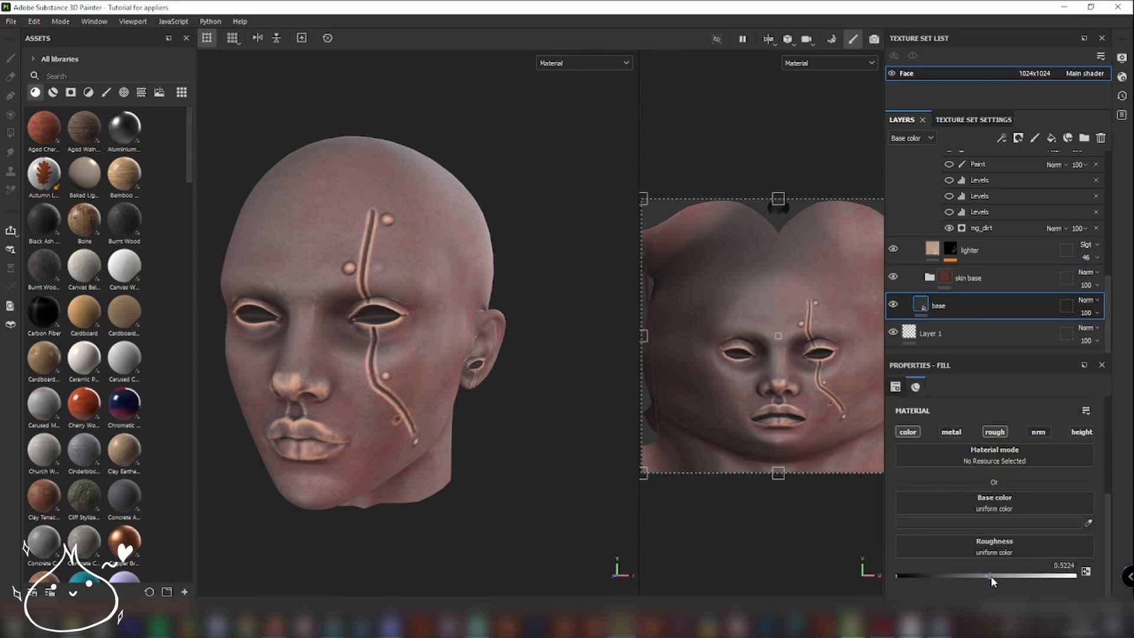
pyautogui.keyDown('alt'); pyautogui.moveTo(259, 391); pyautogui.dragTo(285, 386); pyautogui.keyUp('alt')
pyautogui.keyDown('alt'); pyautogui.moveTo(368, 371); pyautogui.dragTo(449, 372); pyautogui.keyUp('alt')
# Step: Expand the skin base folder and select its base color fill layer to view its skin tone
pyautogui.click(929, 278)
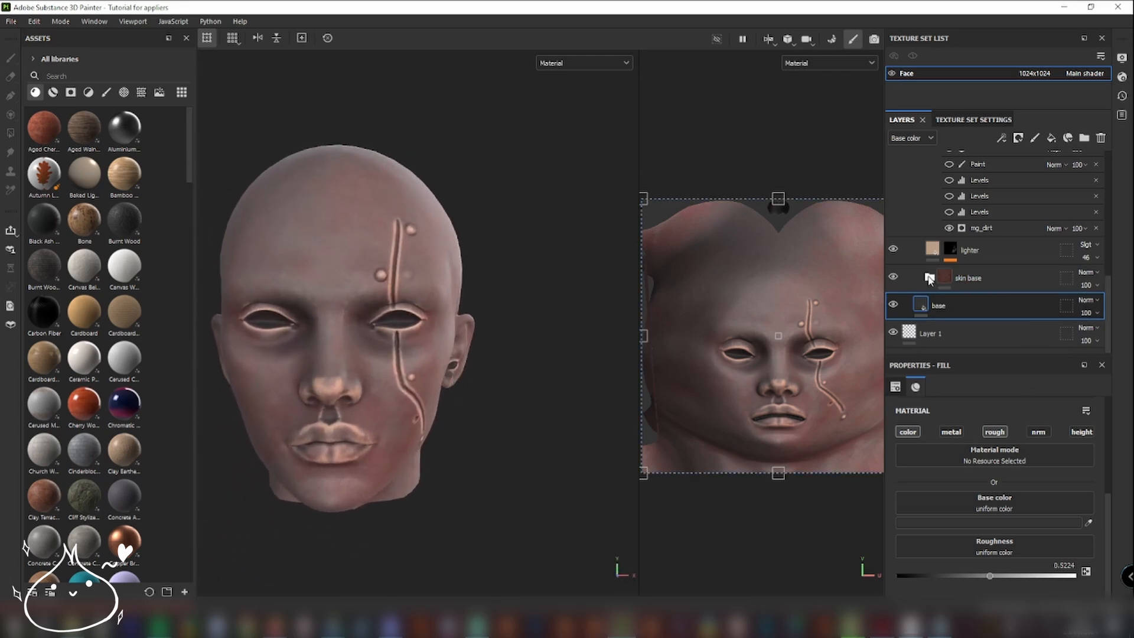
pyautogui.scroll(-2, 976, 296)
pyautogui.scroll(-3, 978, 303)
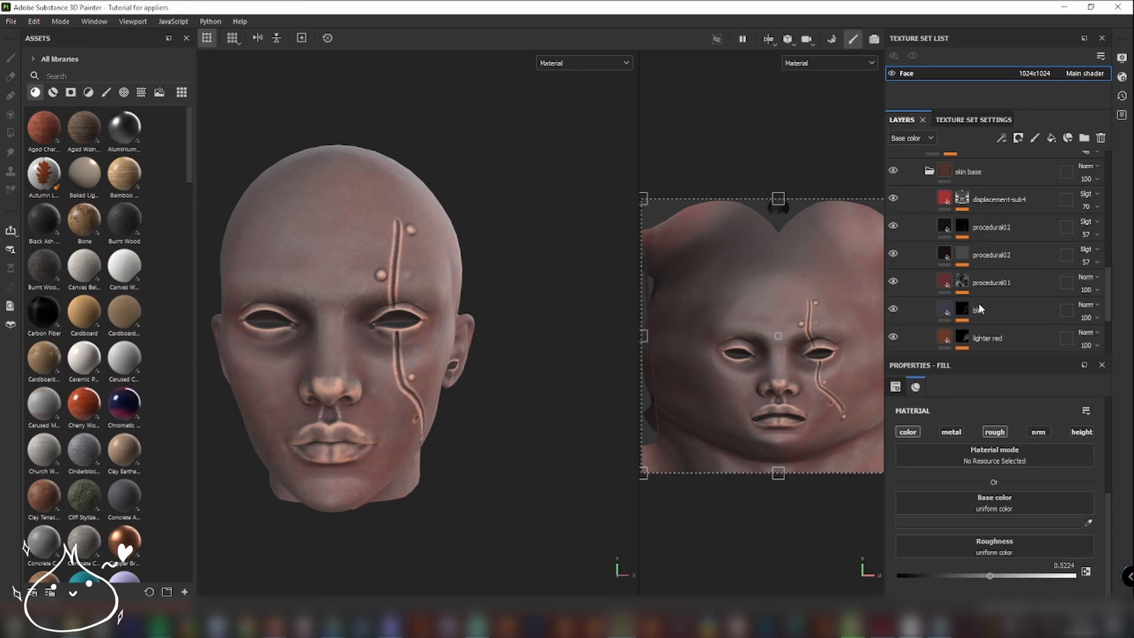
pyautogui.click(966, 324)
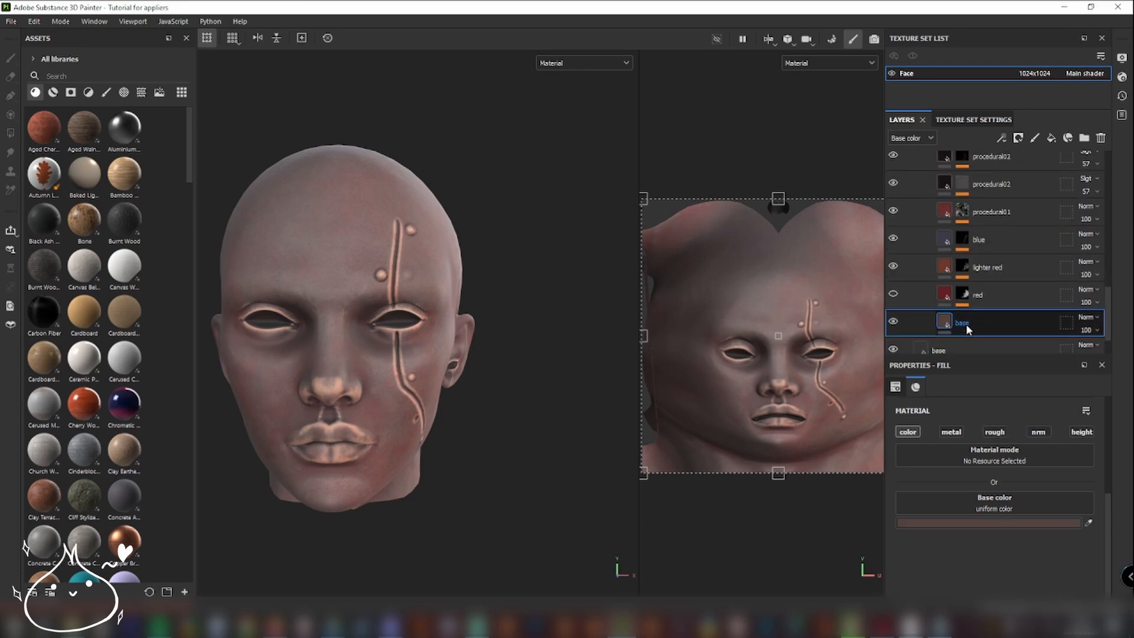
pyautogui.keyDown('alt'); pyautogui.moveTo(506, 455); pyautogui.dragTo(469, 439); pyautogui.keyUp('alt')
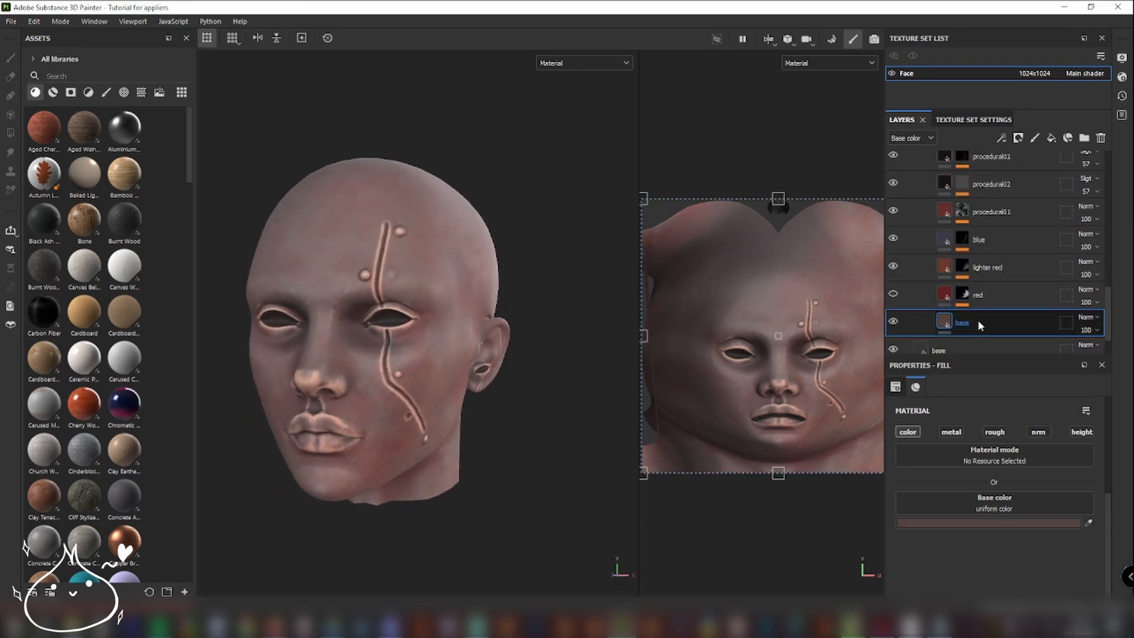
# Step: Examine what the blue and displacement-sub4 layers in the skin base folder add by toggling their visibility
pyautogui.scroll(1, 987, 272)
pyautogui.click(893, 275)
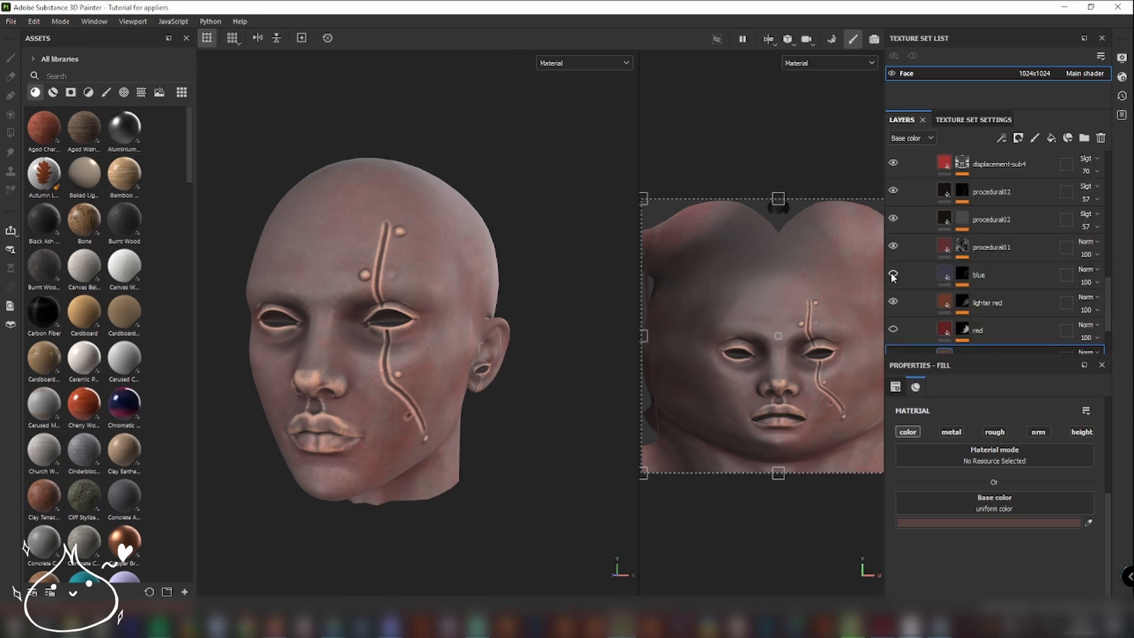
pyautogui.scroll(2, 939, 268)
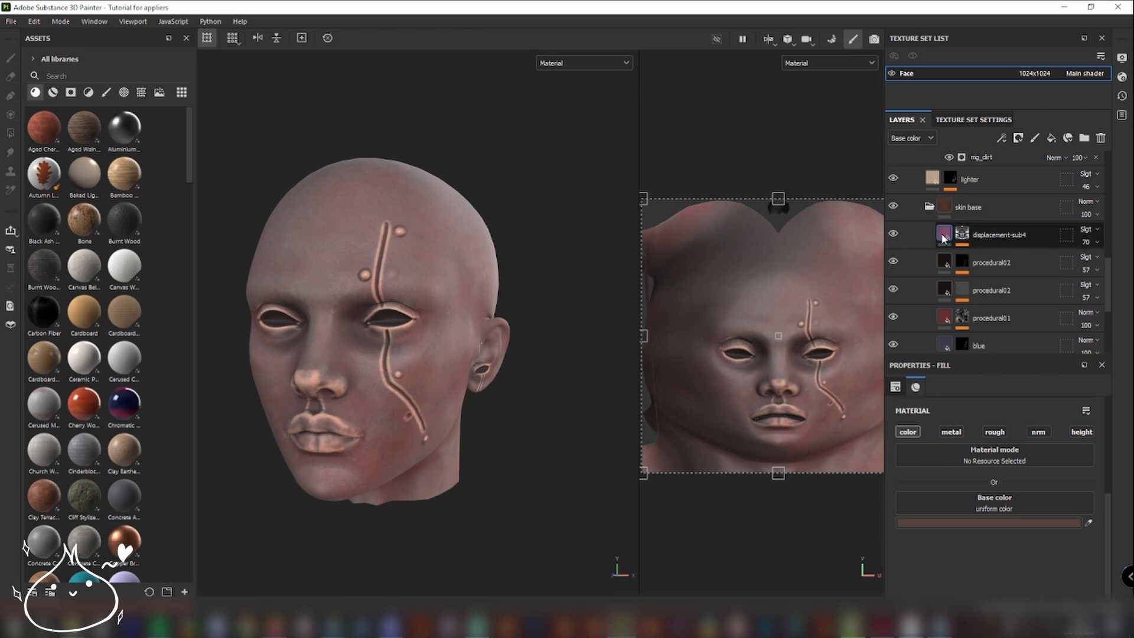
pyautogui.click(894, 235)
pyautogui.click(894, 235)
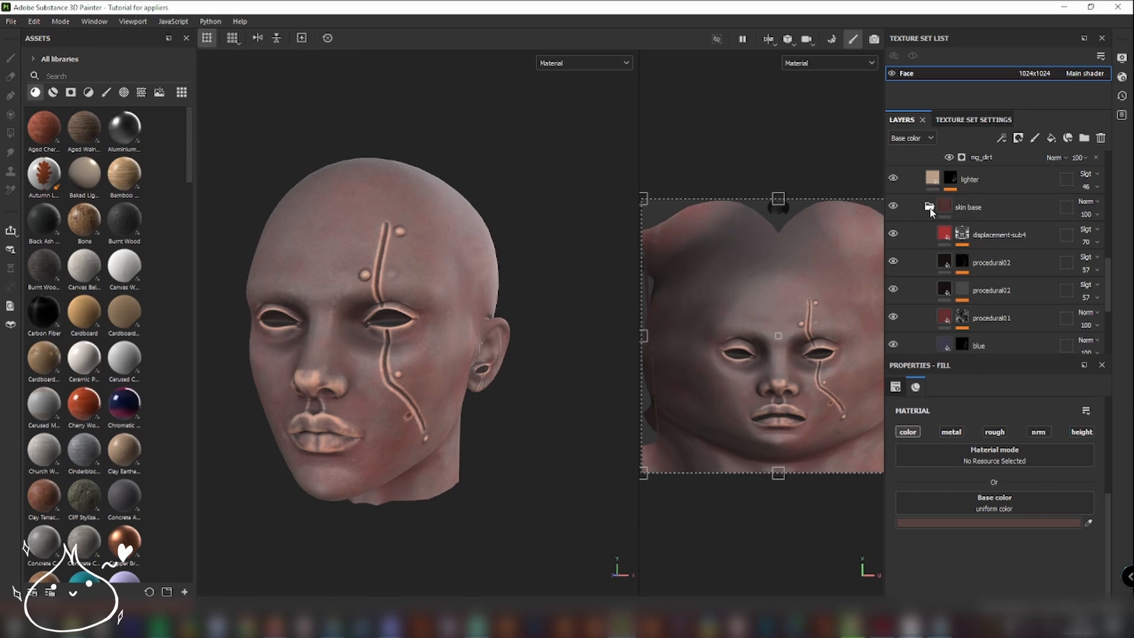
# Step: Collapse the skin base folder and compare the face with and without the two displacement-sub4 layers above it
pyautogui.click(930, 207)
pyautogui.scroll(2, 976, 284)
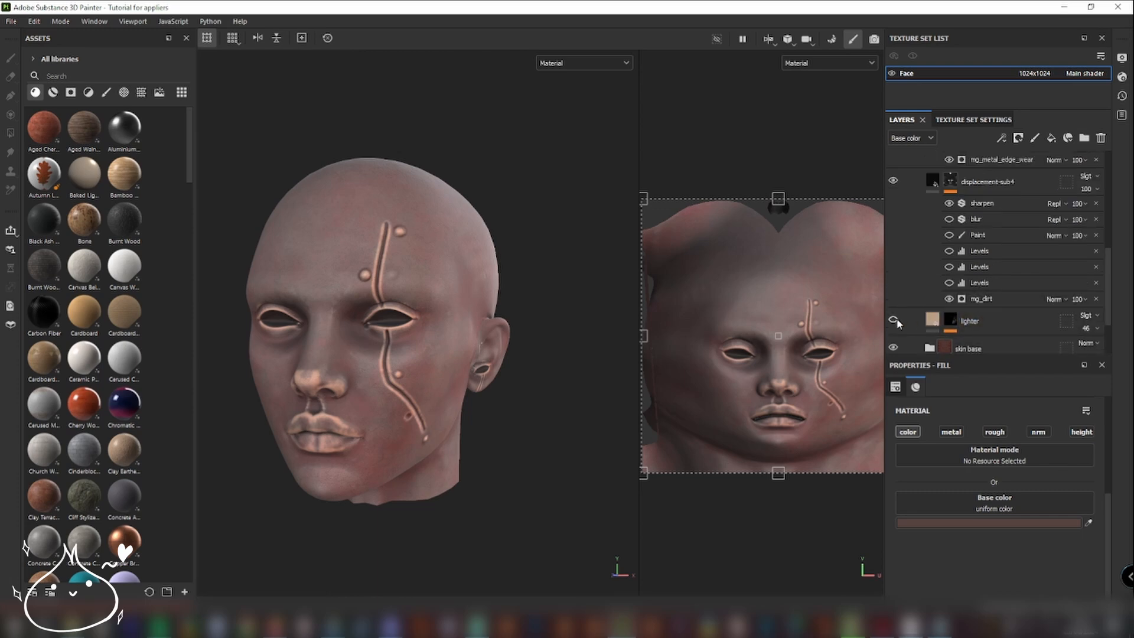
pyautogui.scroll(2, 935, 228)
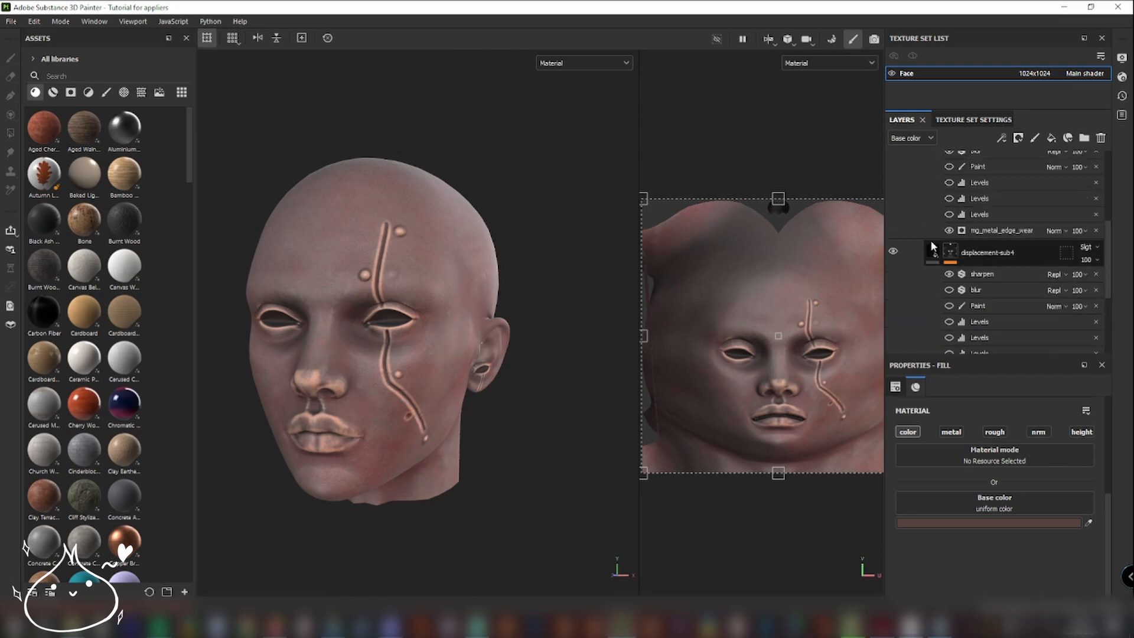
pyautogui.click(893, 253)
pyautogui.click(894, 253)
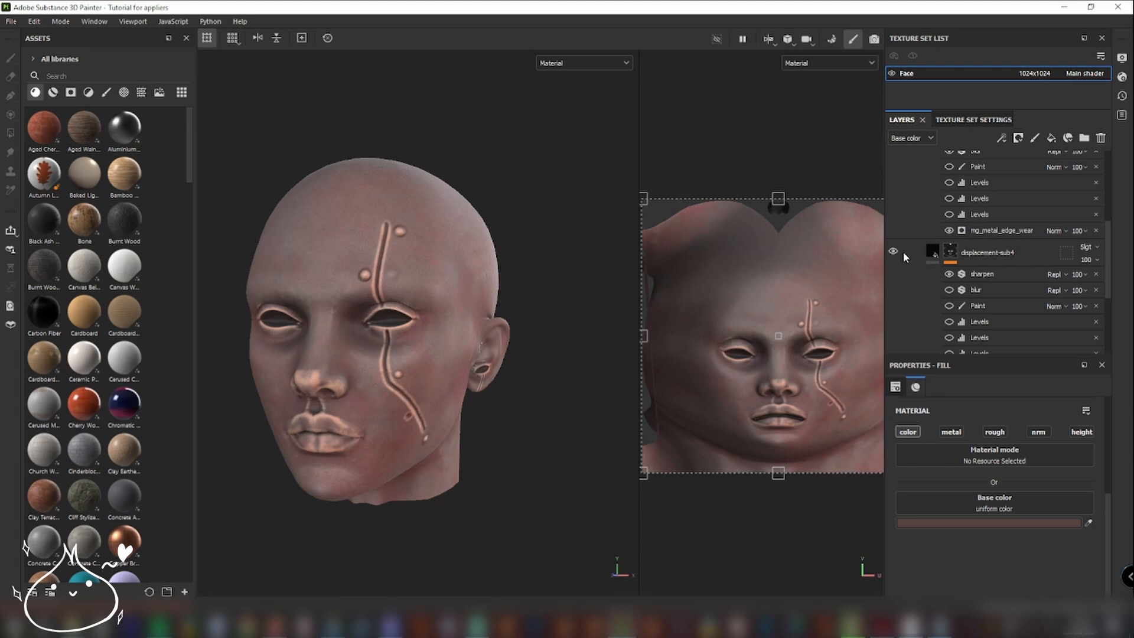
pyautogui.scroll(3, 1004, 261)
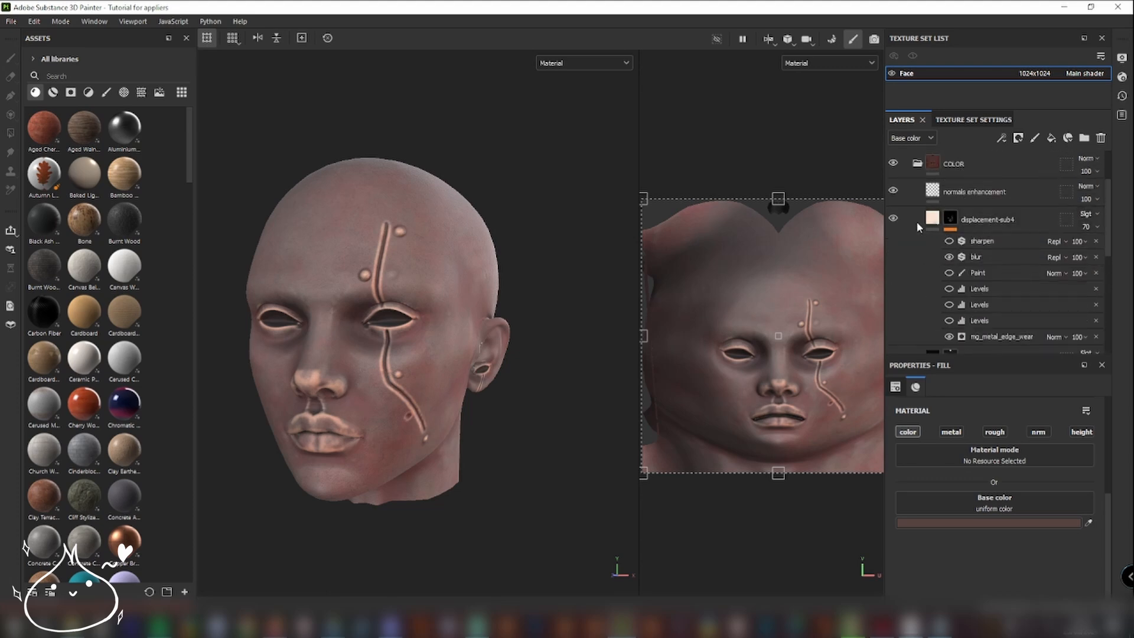
pyautogui.click(894, 218)
pyautogui.click(894, 218)
# Step: Examine the mg_dirt generator settings in the dark displacement-sub4 layer's mask and check that layer's effect on the face
pyautogui.scroll(-4, 987, 236)
pyautogui.click(1004, 270)
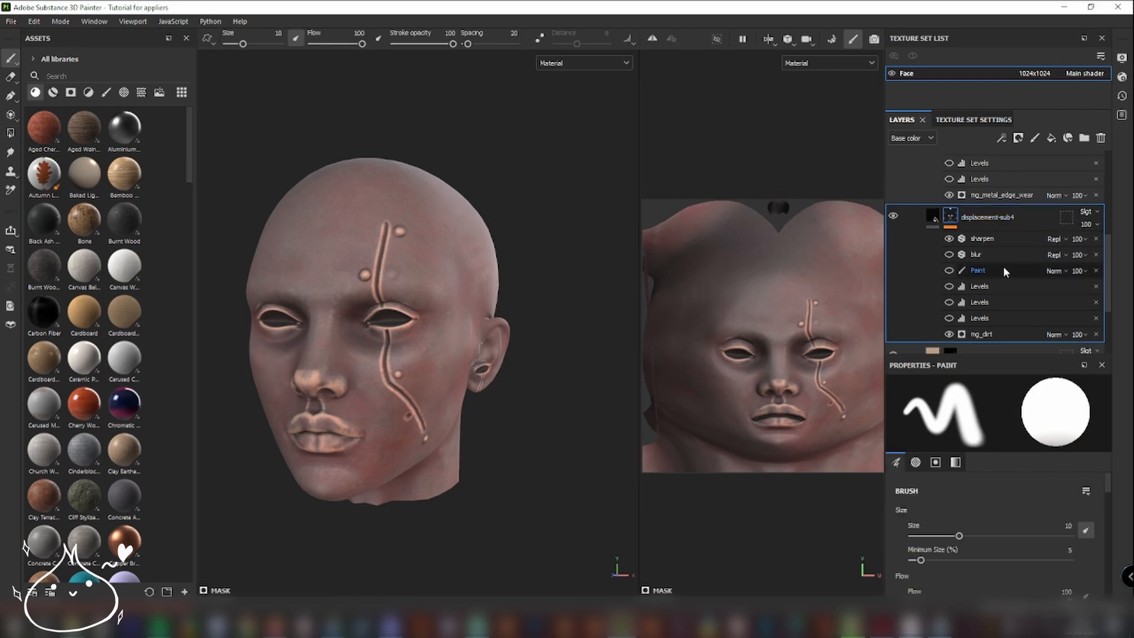
pyautogui.click(973, 334)
pyautogui.click(893, 217)
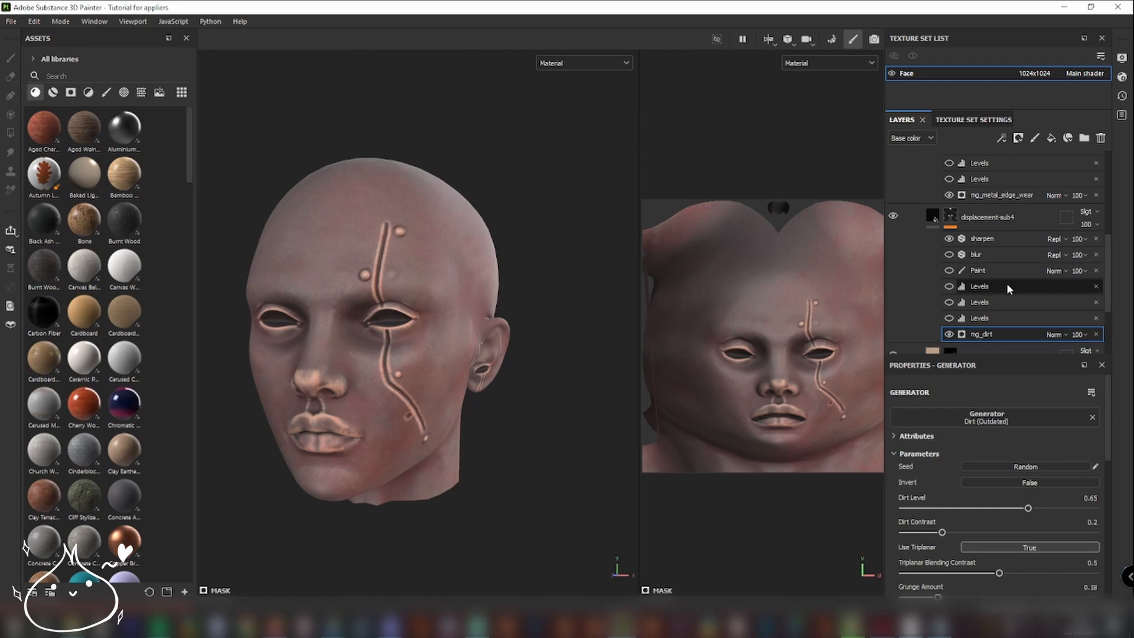
# Step: Examine the light displacement-sub4 layer's effect on the scars up close by toggling its visibility
pyautogui.scroll(1, 1007, 283)
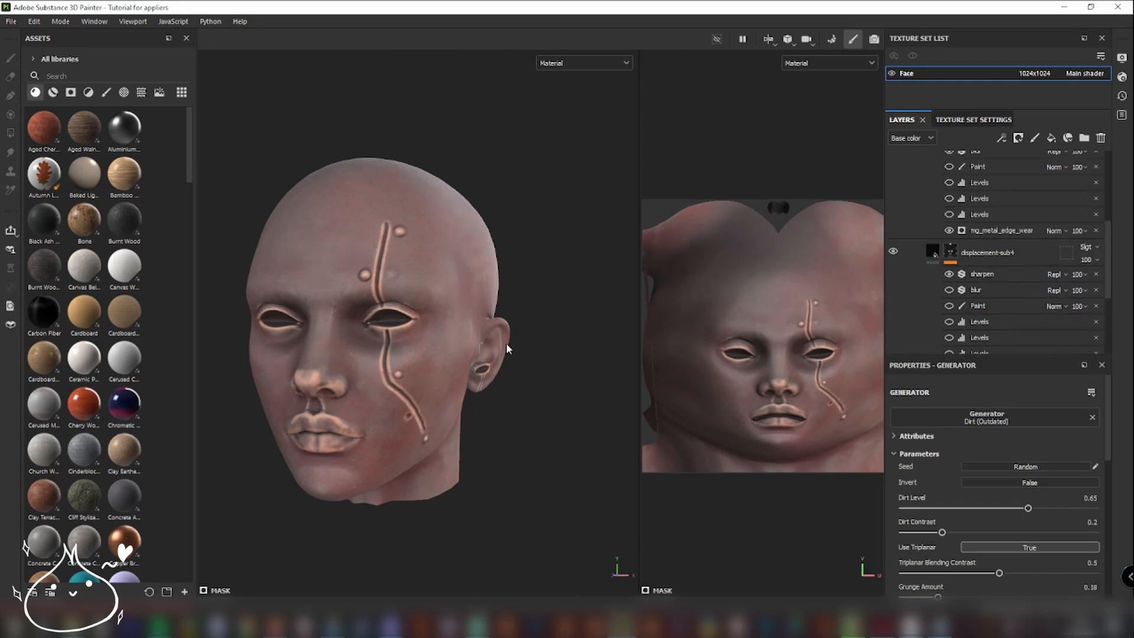
pyautogui.scroll(5, 507, 348)
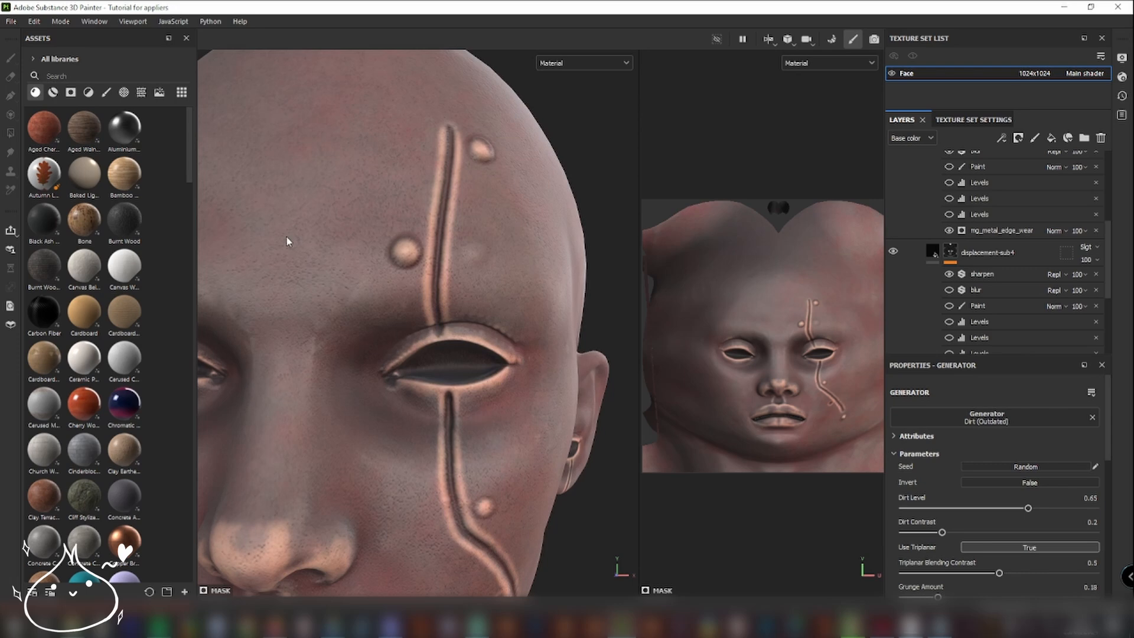
pyautogui.moveTo(510, 270)
pyautogui.keyDown('alt'); pyautogui.mouseDown()
pyautogui.moveTo(508, 282)
pyautogui.moveTo(521, 271)
pyautogui.mouseUp(); pyautogui.keyUp('alt')
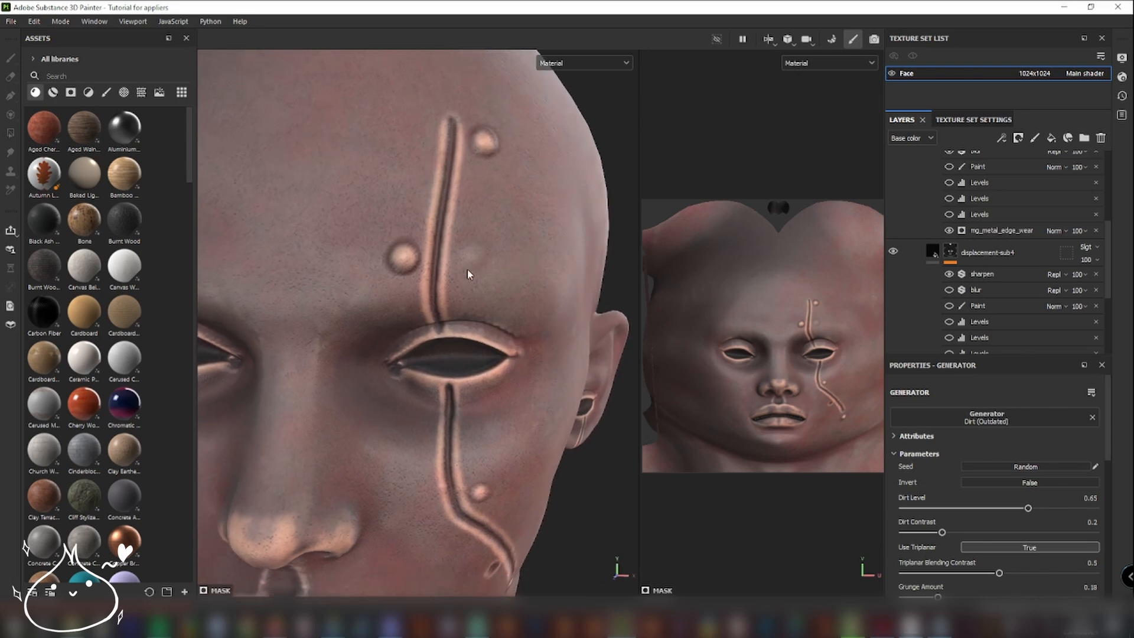
pyautogui.scroll(4, 953, 278)
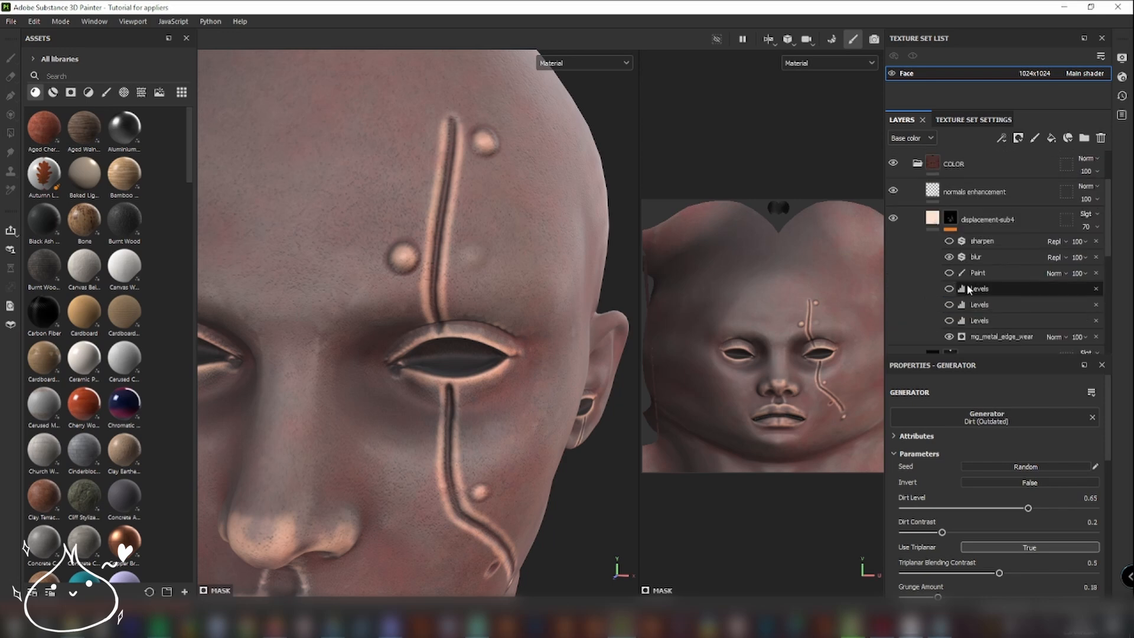
pyautogui.click(893, 219)
pyautogui.click(893, 219)
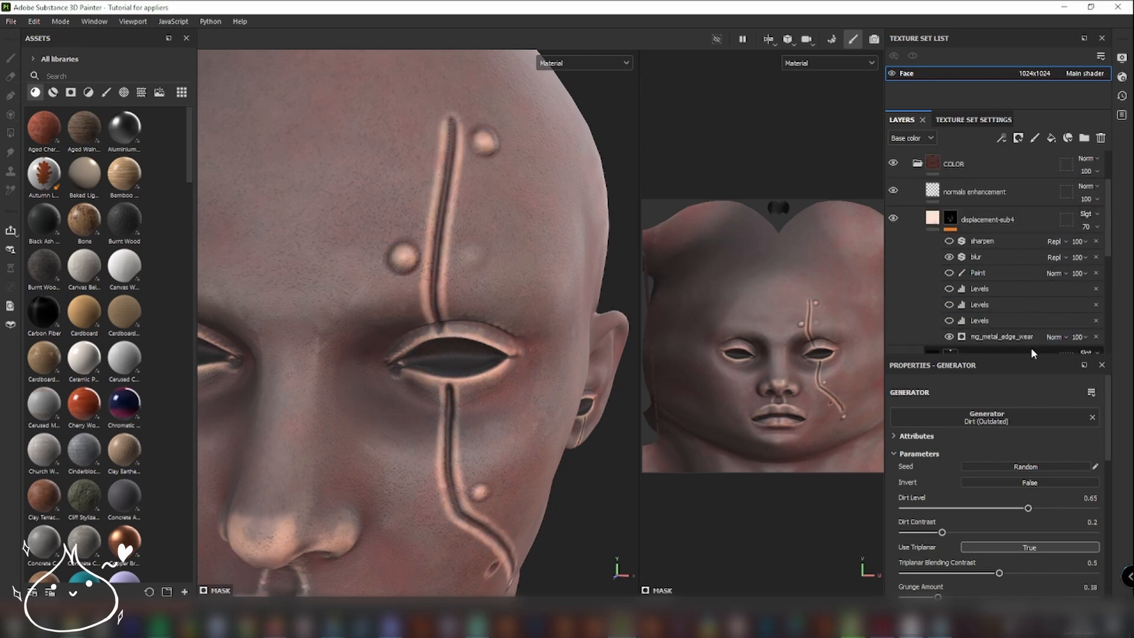
# Step: Examine the mg_metal_edge_wear generator settings and the blur filter in the light displacement-sub4 layer's mask
pyautogui.click(999, 336)
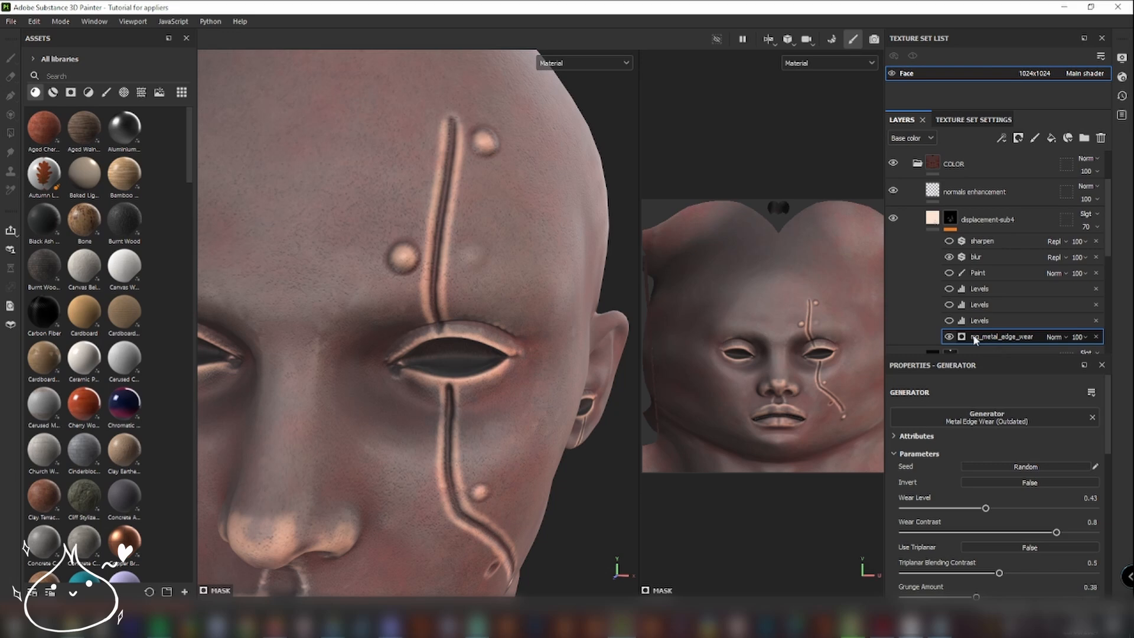
pyautogui.scroll(-1, 1032, 341)
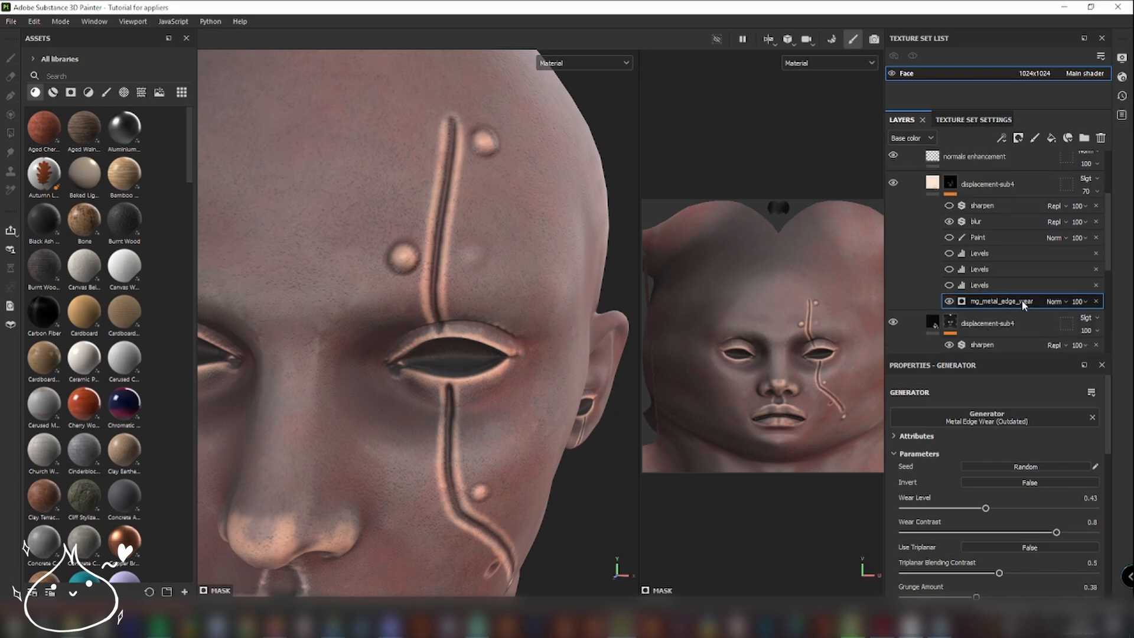
pyautogui.scroll(1, 1013, 287)
pyautogui.click(949, 258)
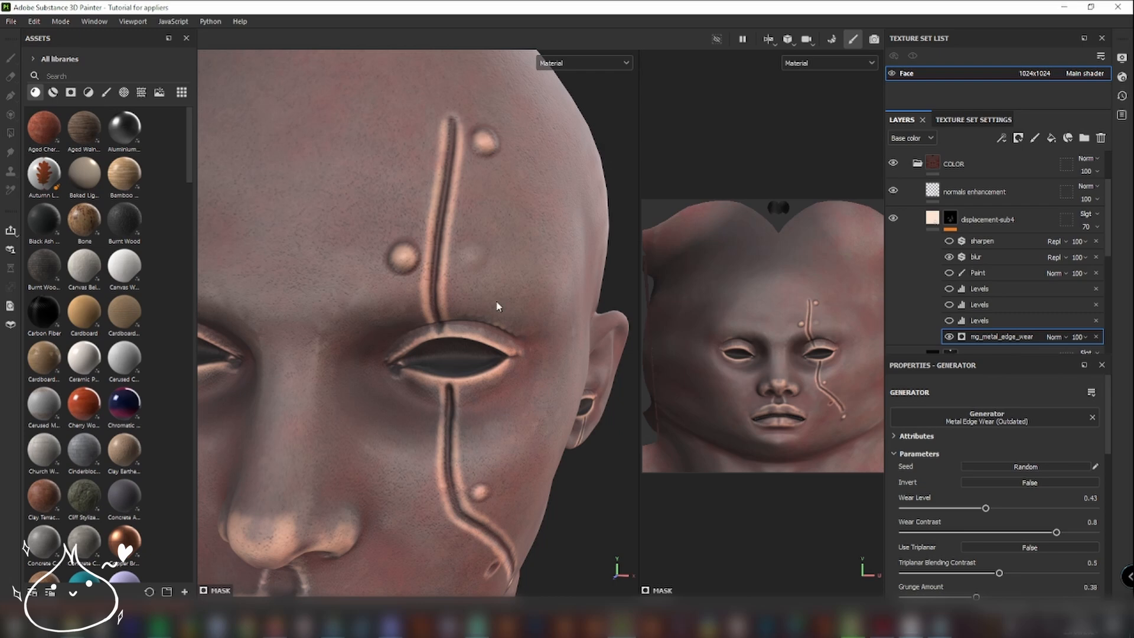
pyautogui.keyDown('alt'); pyautogui.moveTo(582, 375); pyautogui.dragTo(539, 352); pyautogui.keyUp('alt')
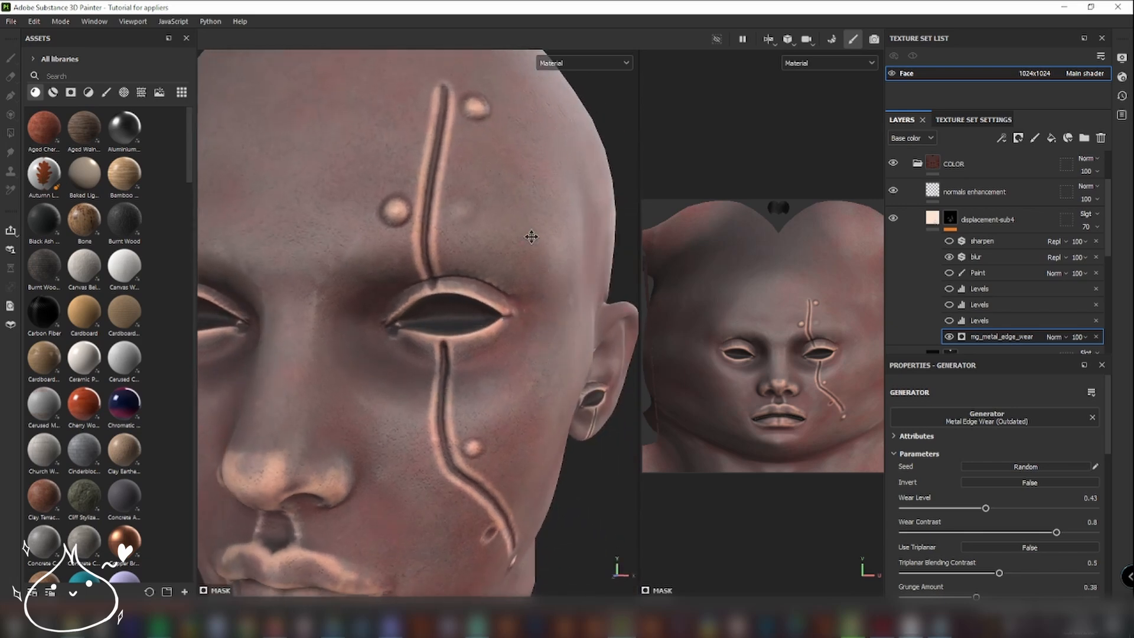
pyautogui.keyDown('alt'); pyautogui.moveTo(532, 235); pyautogui.dragTo(535, 260); pyautogui.keyUp('alt')
# Step: Select the normals enhancement fill layer and compare the face with and without it
pyautogui.click(963, 192)
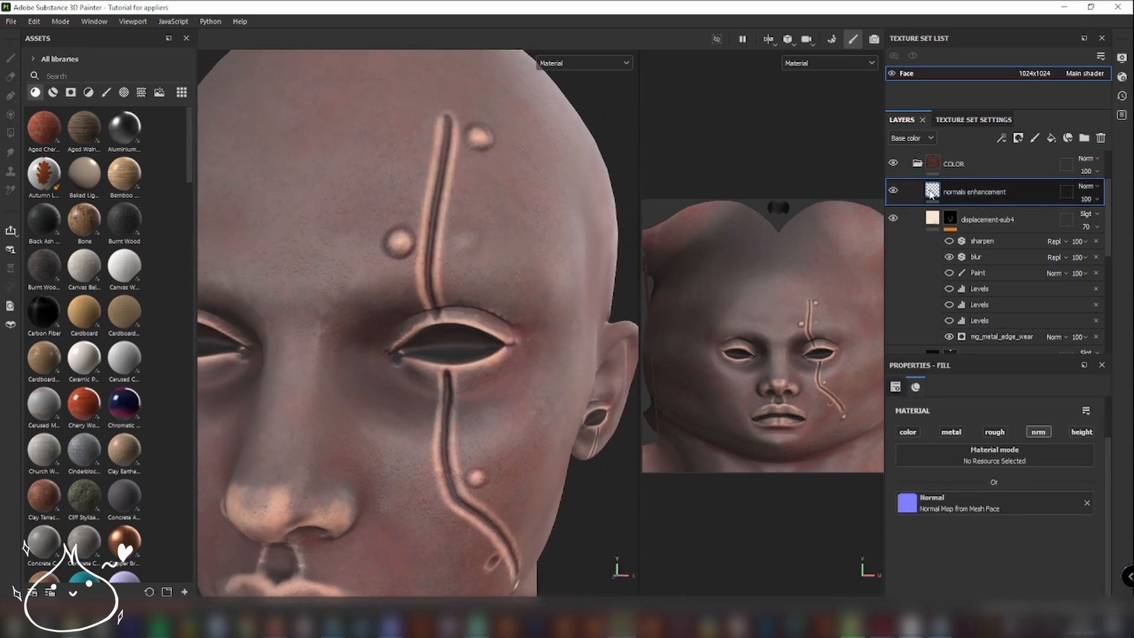
pyautogui.click(893, 192)
pyautogui.click(893, 192)
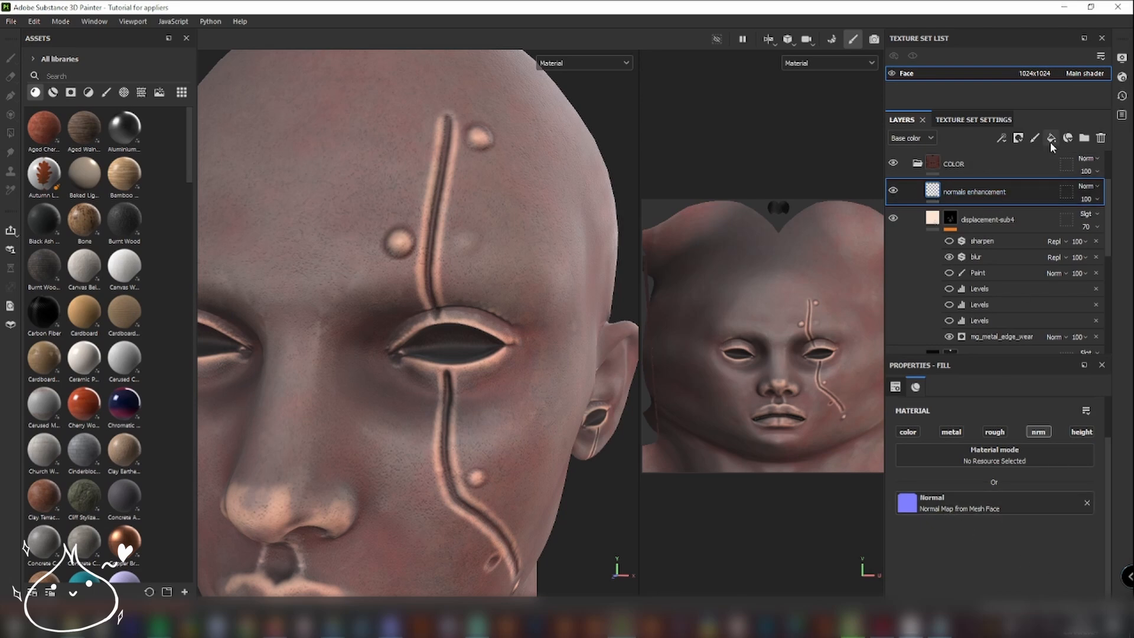
pyautogui.moveTo(472, 431)
pyautogui.keyDown('alt'); pyautogui.mouseDown()
pyautogui.moveTo(425, 400)
pyautogui.moveTo(459, 414)
pyautogui.mouseUp(); pyautogui.keyUp('alt')
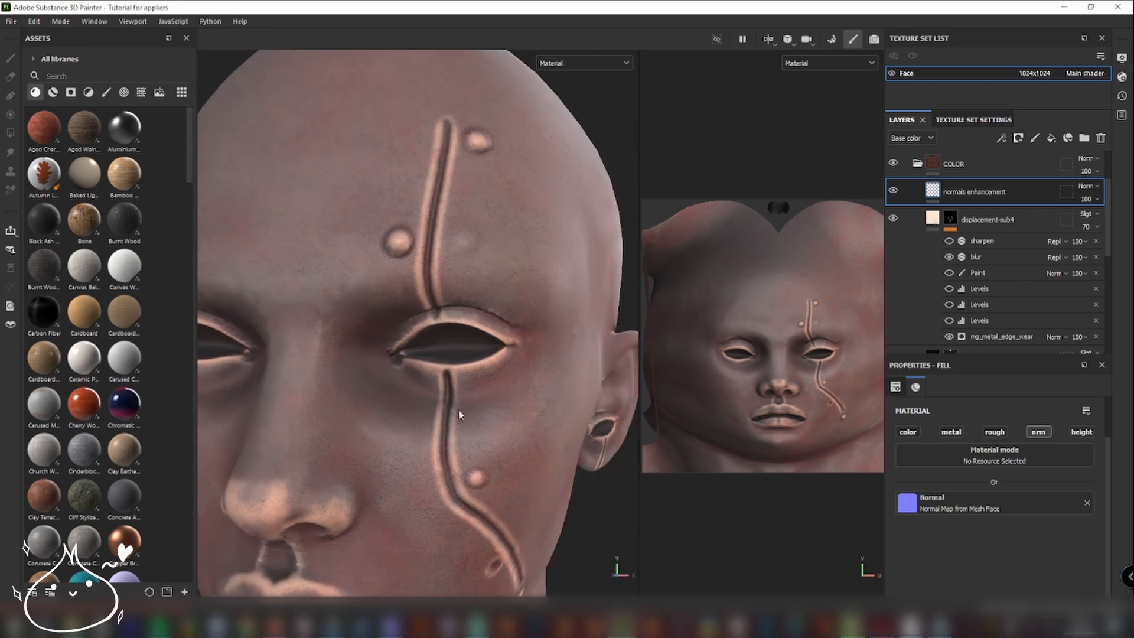
pyautogui.click(893, 191)
pyautogui.click(892, 191)
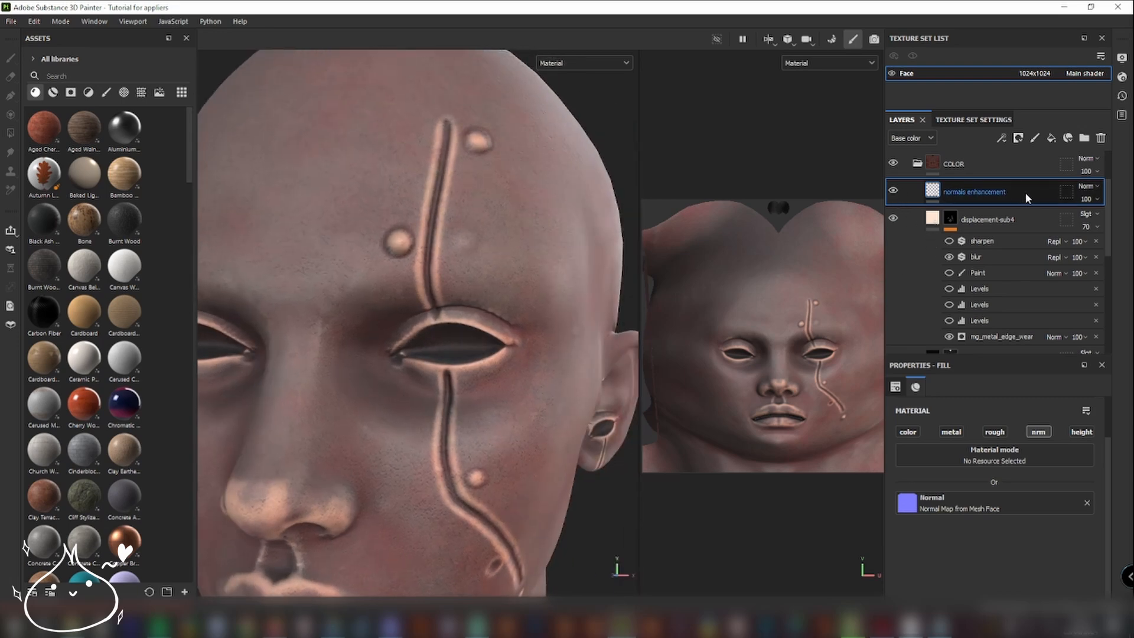
# Step: Duplicate the normals enhancement layer and check the strengthened relief on the head from several angles
pyautogui.hotkey('ctrl', 'd')
pyautogui.keyDown('alt'); pyautogui.moveTo(458, 397); pyautogui.dragTo(551, 380); pyautogui.keyUp('alt')
pyautogui.keyDown('alt'); pyautogui.moveTo(553, 319); pyautogui.dragTo(527, 369, button='middle'); pyautogui.keyUp('alt')
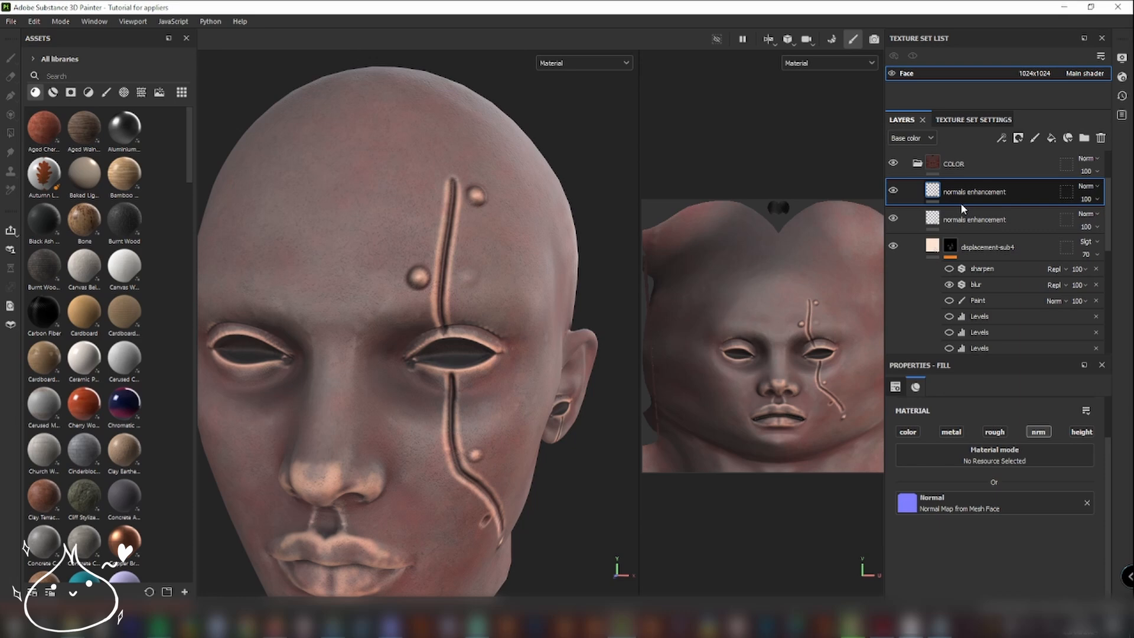
pyautogui.scroll(-3, 449, 421)
pyautogui.keyDown('alt'); pyautogui.moveTo(473, 431); pyautogui.dragTo(388, 367); pyautogui.keyUp('alt')
pyautogui.keyDown('alt'); pyautogui.moveTo(553, 340); pyautogui.dragTo(455, 388); pyautogui.keyUp('alt')
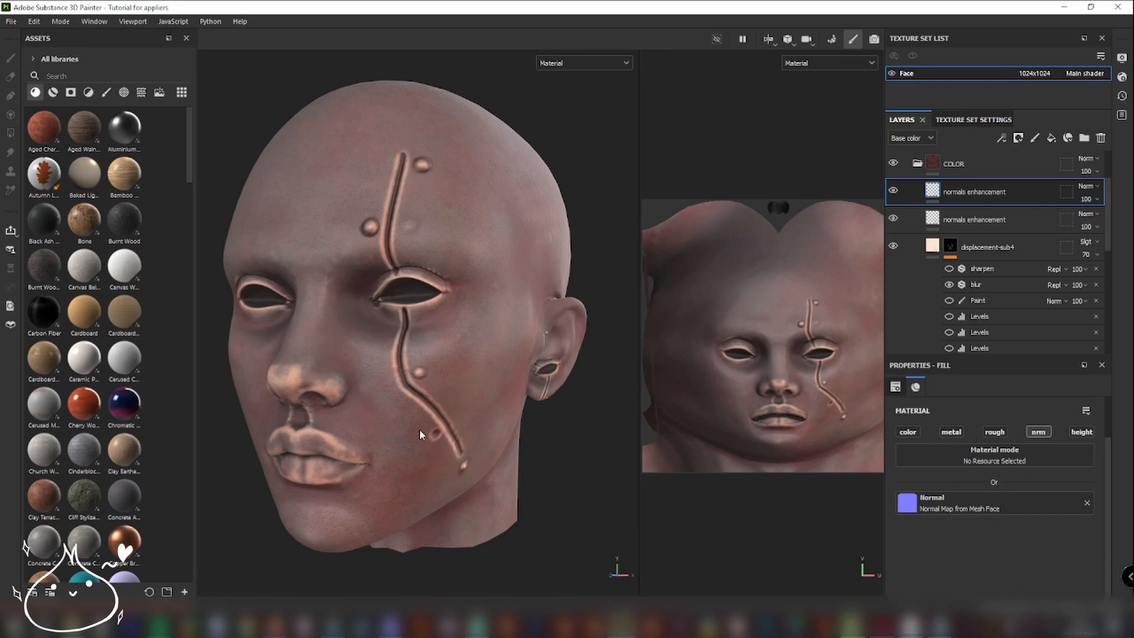
pyautogui.keyDown('alt'); pyautogui.moveTo(419, 429); pyautogui.dragTo(489, 410); pyautogui.keyUp('alt')
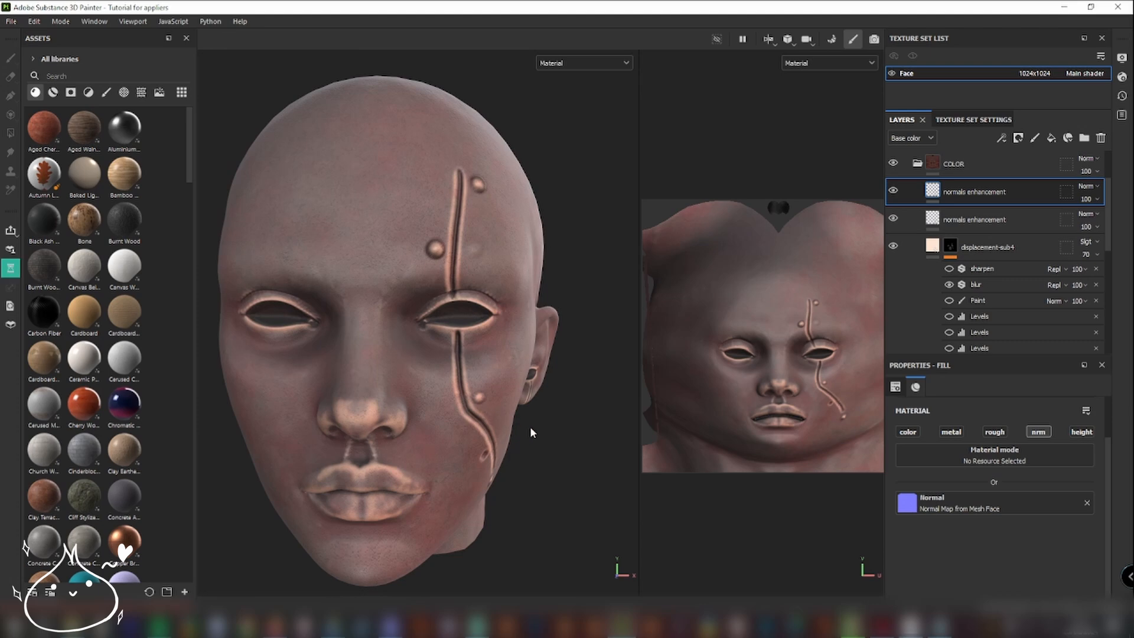
# Step: Export the Face texture set using the Document channels + Normal + AO (No Alpha) output template
pyautogui.click(11, 22)
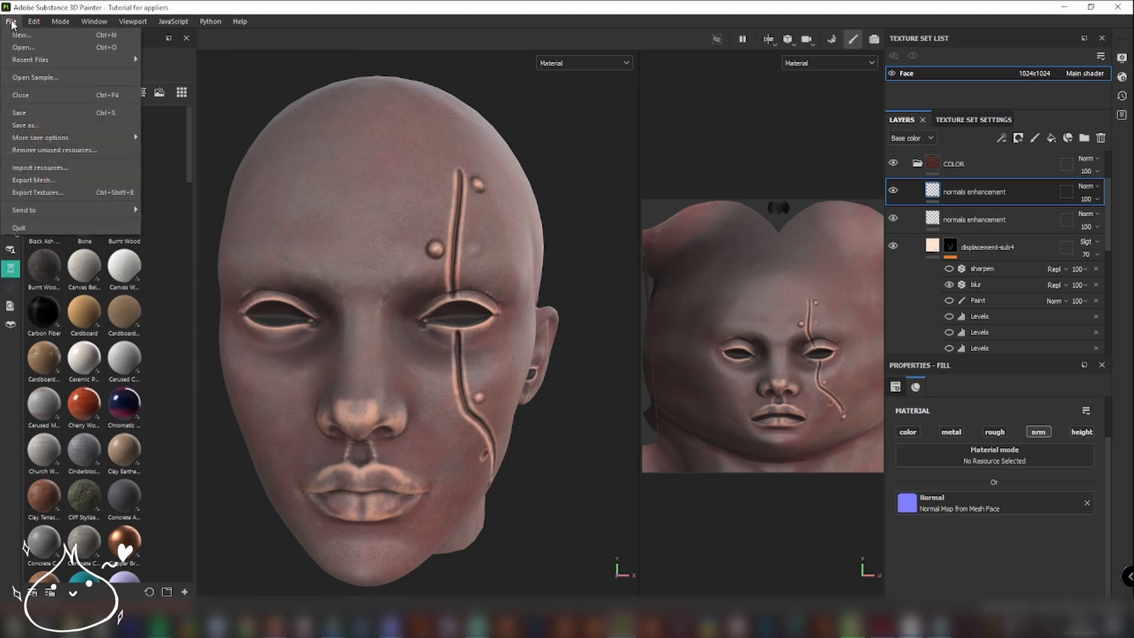
pyautogui.click(42, 195)
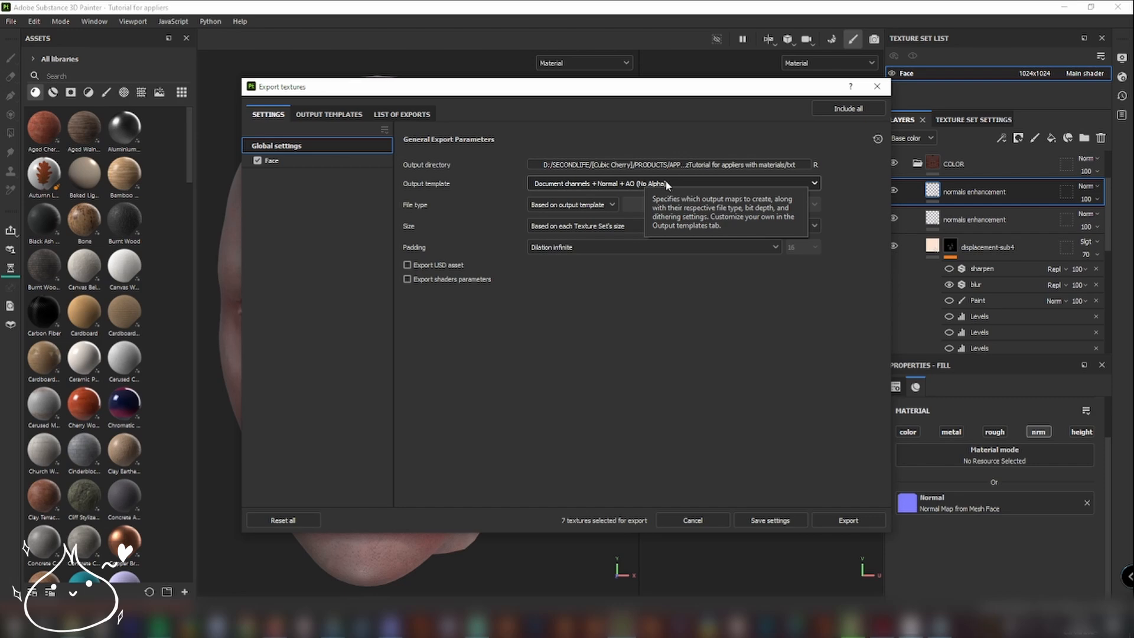
pyautogui.click(852, 523)
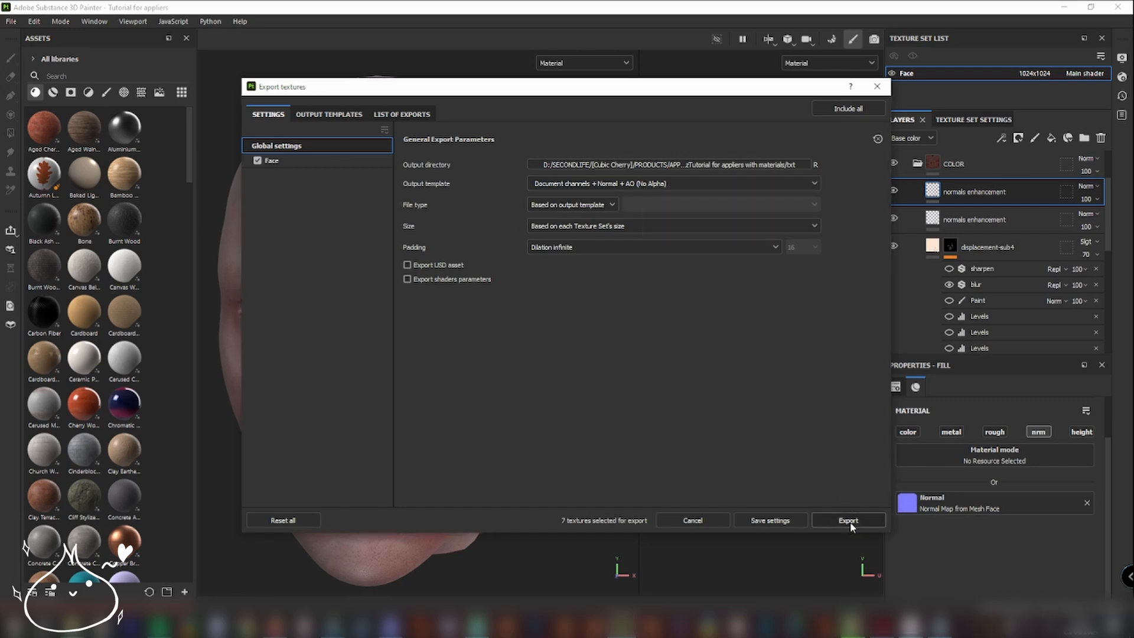
pyautogui.click(850, 523)
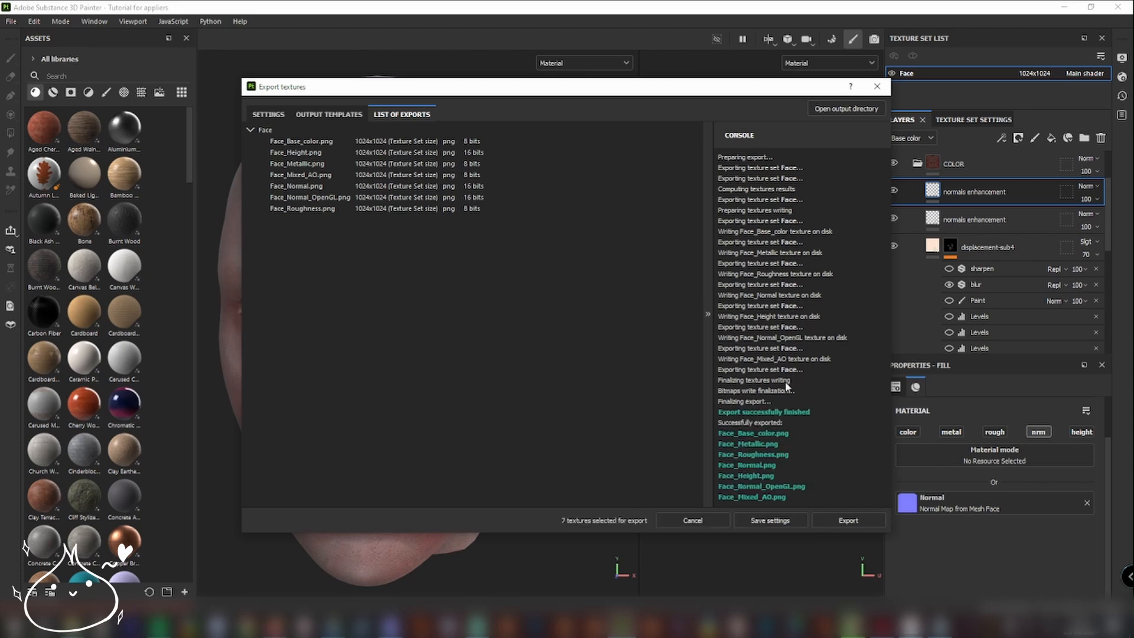
pyautogui.click(877, 86)
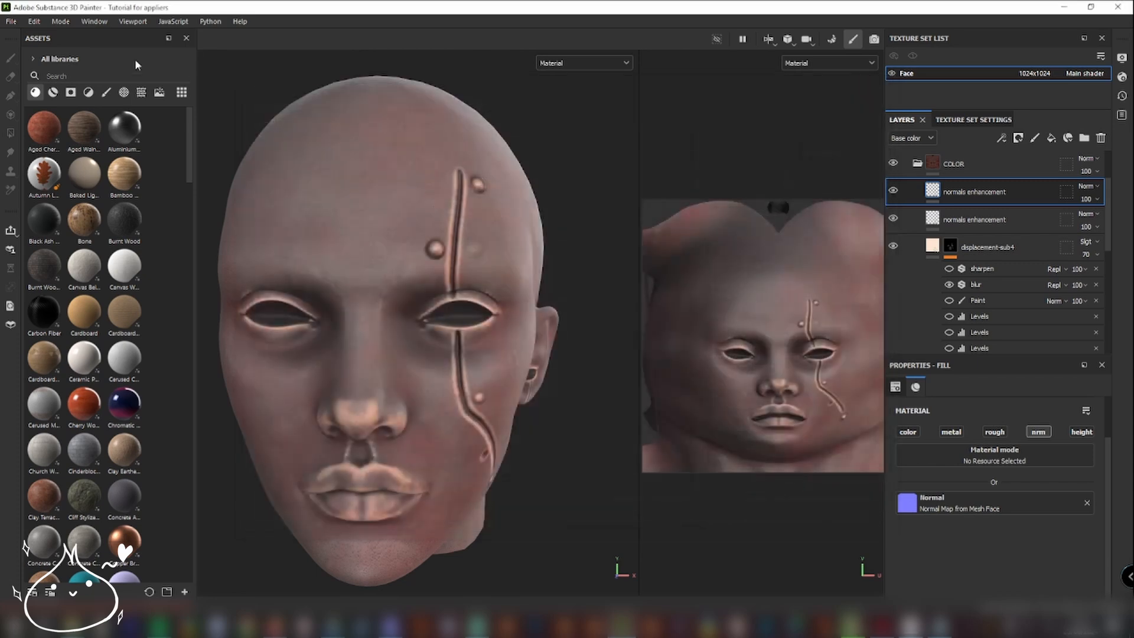
# Step: Export the Face texture set again with the 2D View output template
pyautogui.click(11, 22)
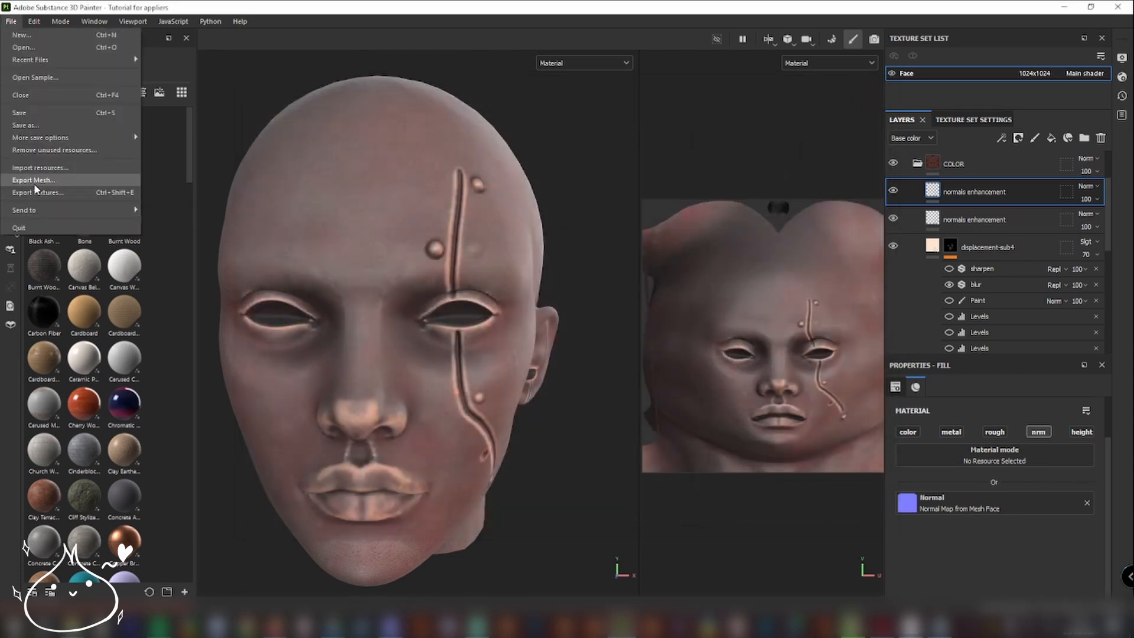
pyautogui.click(37, 192)
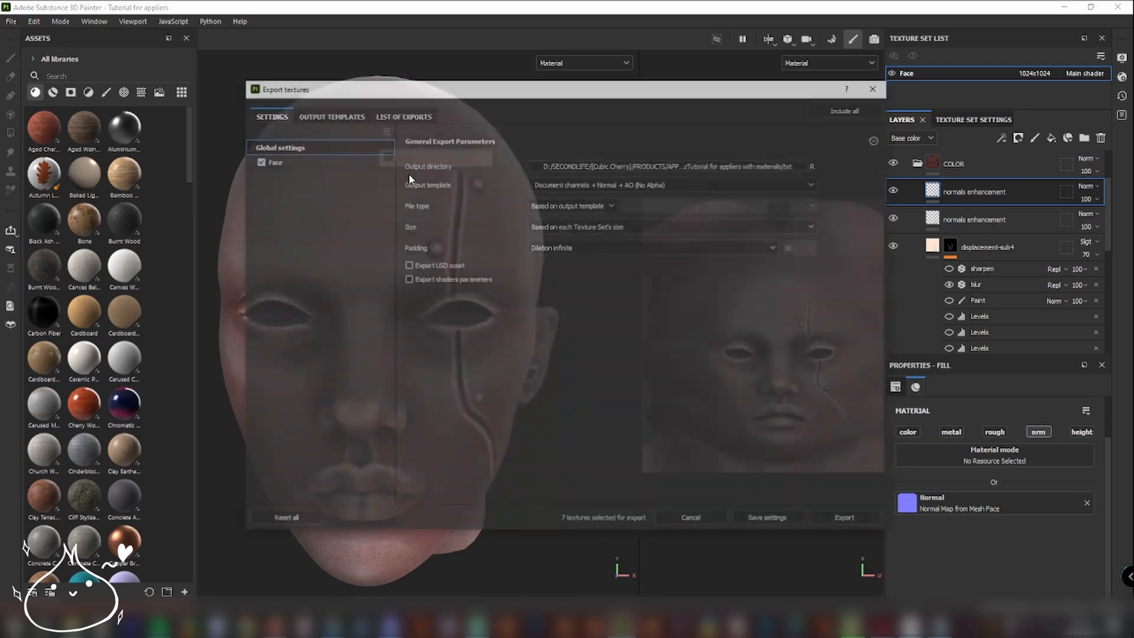
pyautogui.click(565, 185)
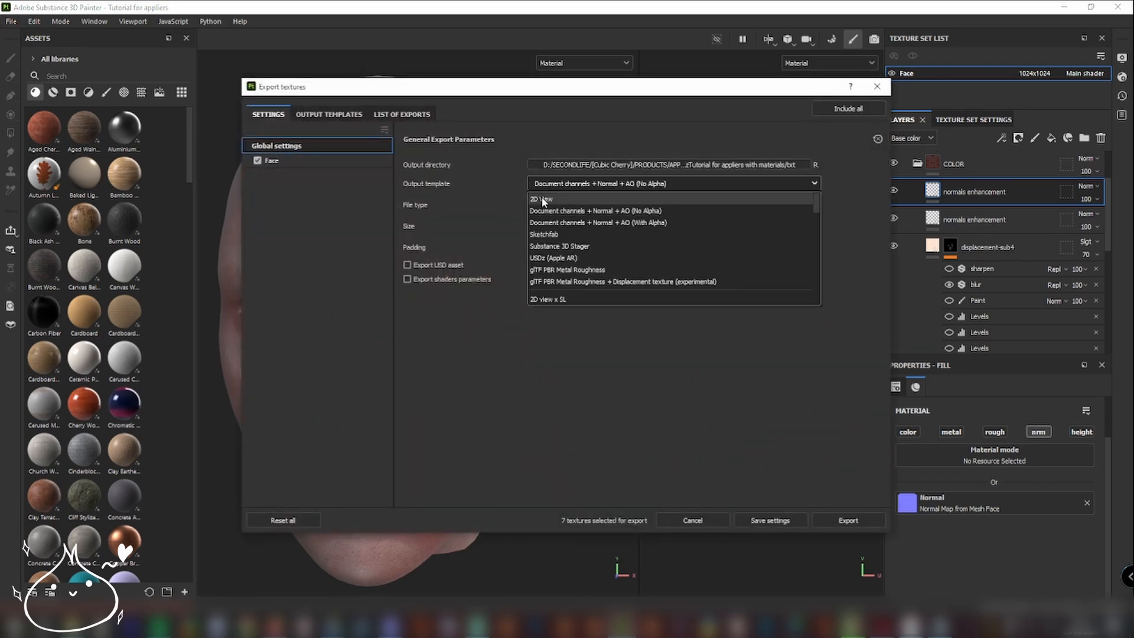
pyautogui.click(544, 203)
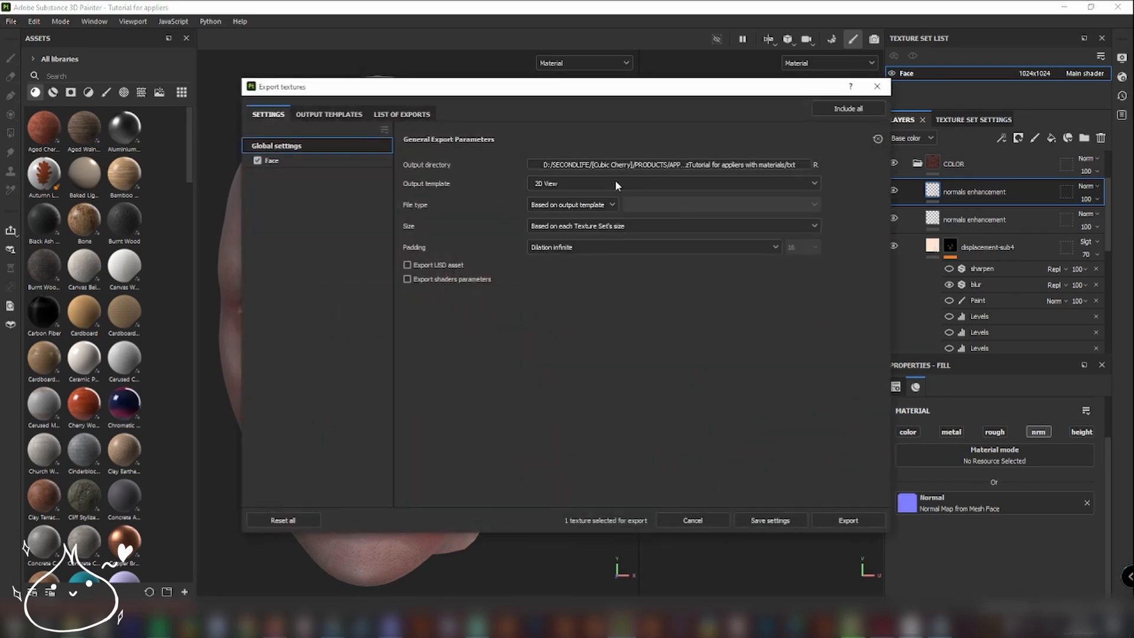
pyautogui.moveTo(642, 94); pyautogui.dragTo(508, 104)
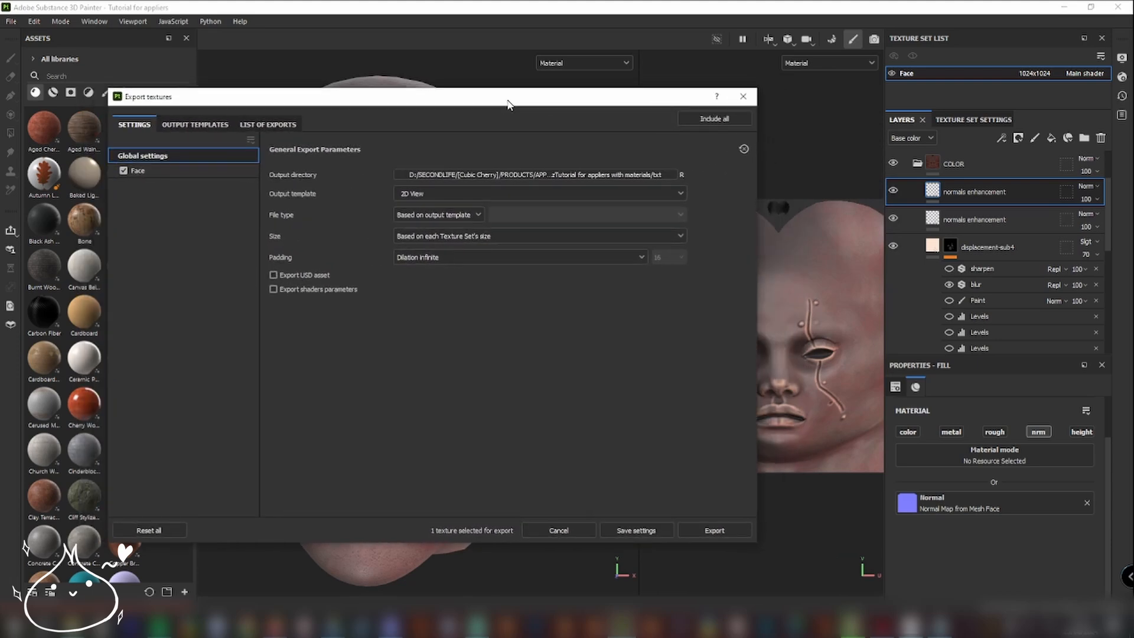
pyautogui.click(713, 531)
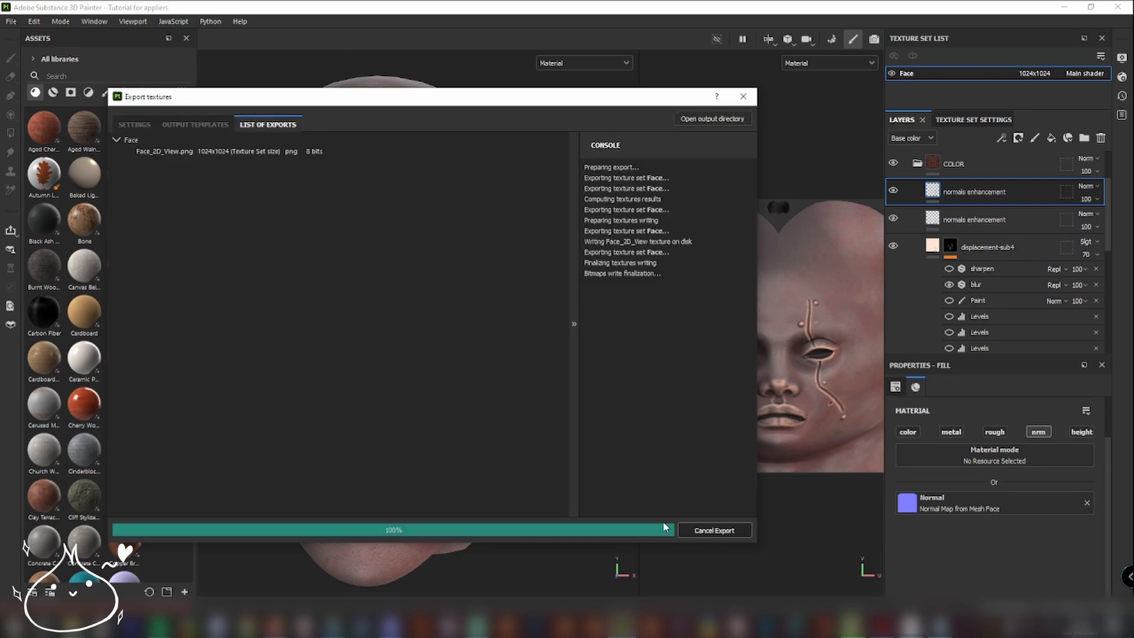
pyautogui.click(713, 530)
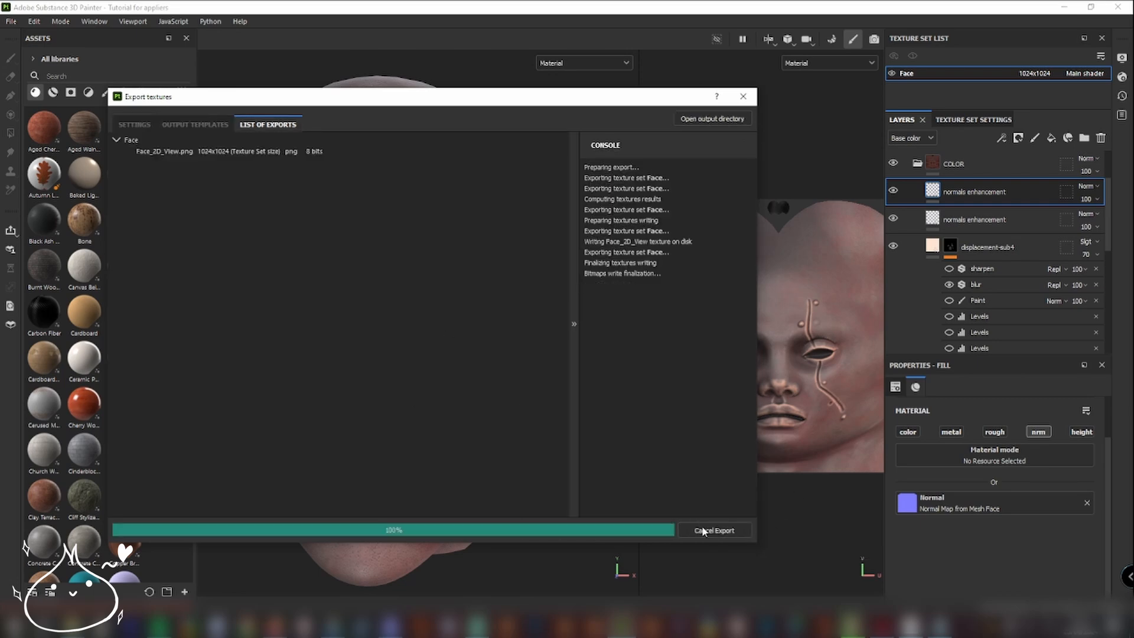
pyautogui.click(745, 100)
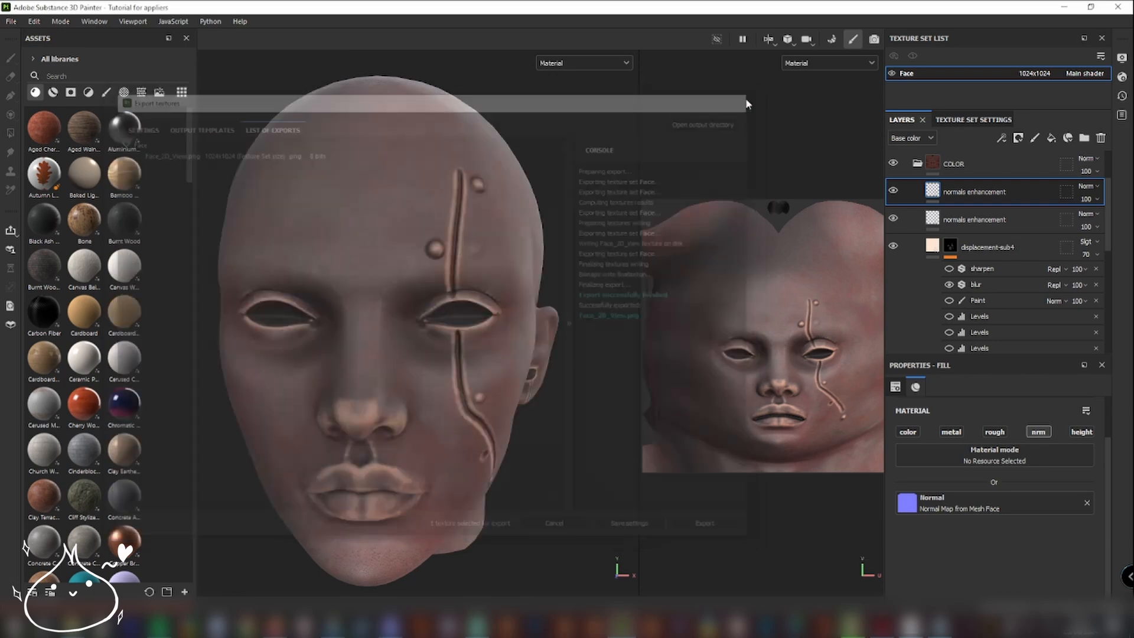
# Step: Set the environment map to Panorama with an environment rotation of 320 and check the lighting on the head from an angle
pyautogui.click(1122, 78)
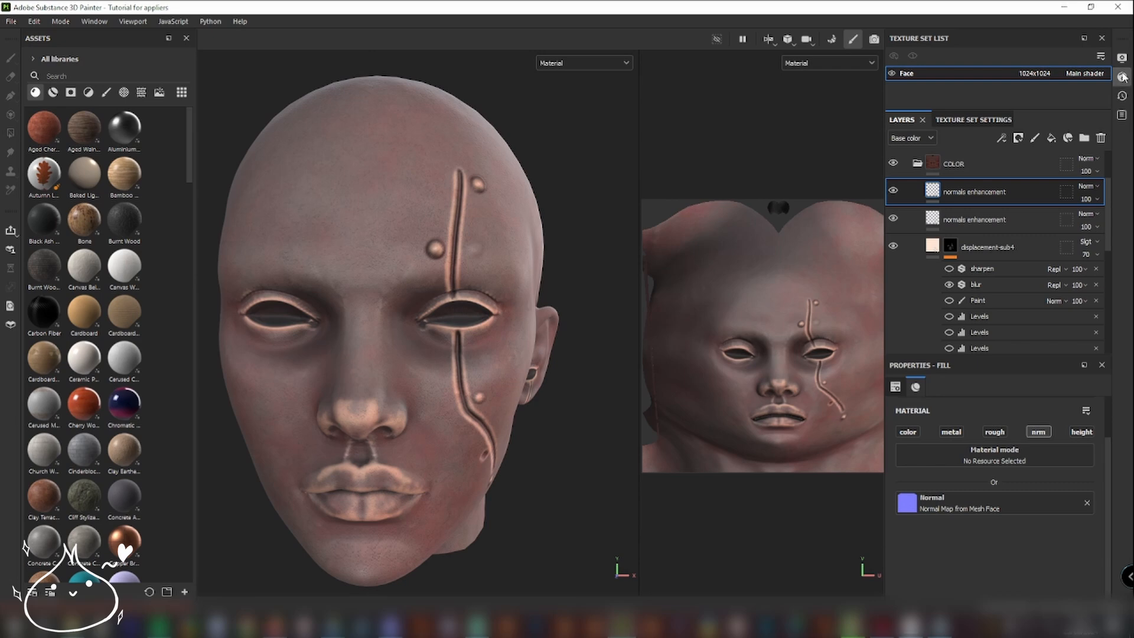
pyautogui.click(1123, 58)
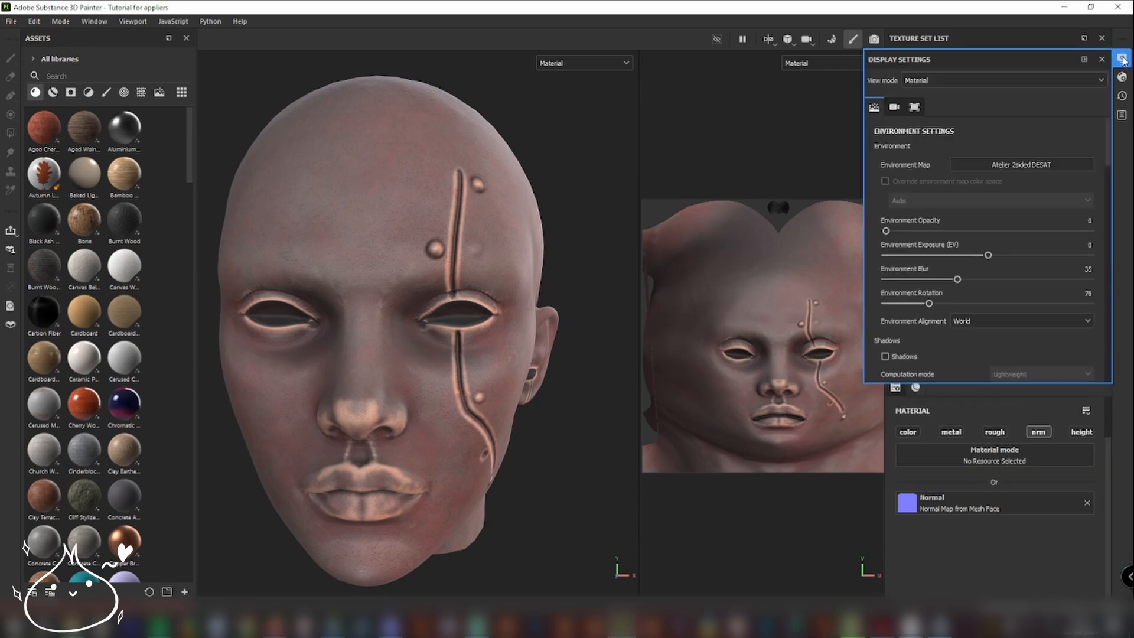
pyautogui.click(996, 169)
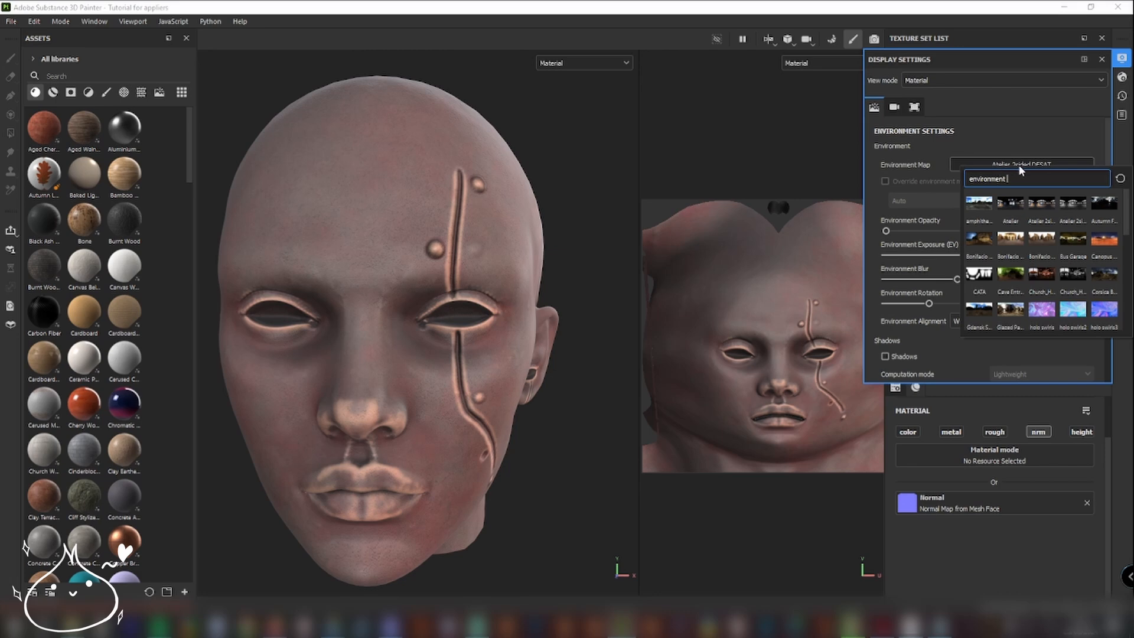
pyautogui.scroll(-3, 1034, 284)
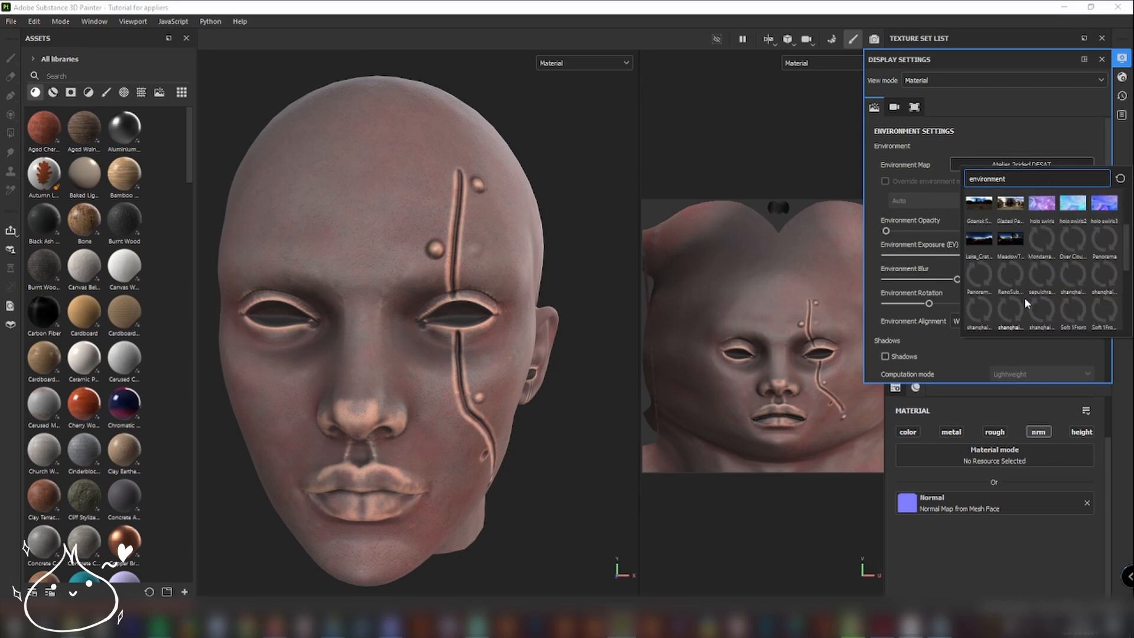
pyautogui.scroll(-3, 1012, 276)
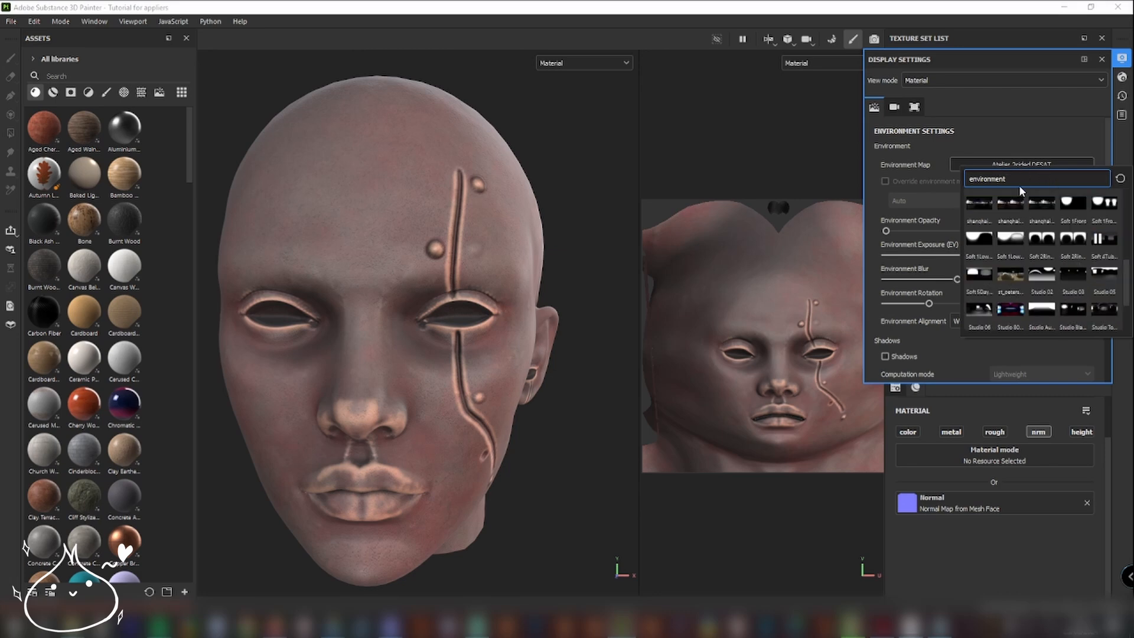
pyautogui.write('pan')
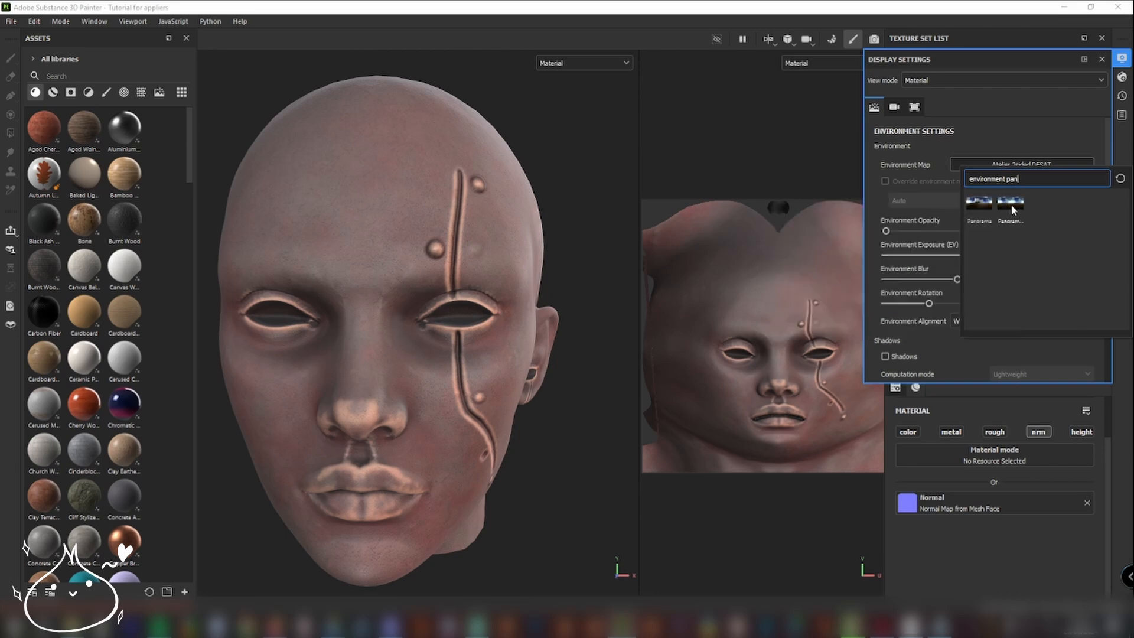
pyautogui.click(978, 204)
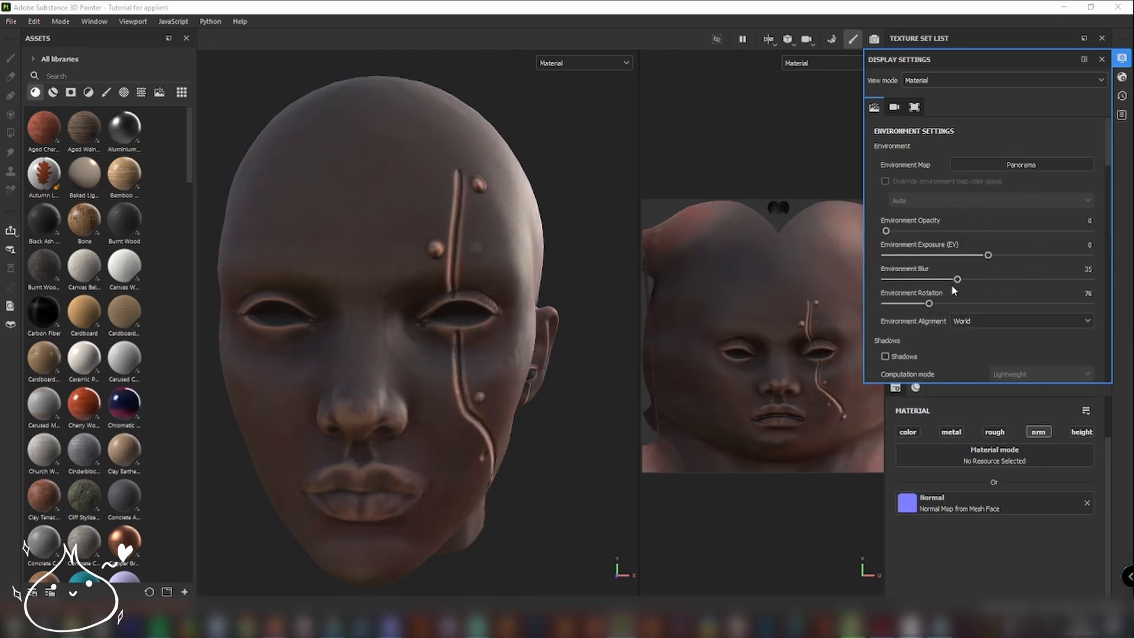
pyautogui.moveTo(930, 303); pyautogui.dragTo(1068, 305)
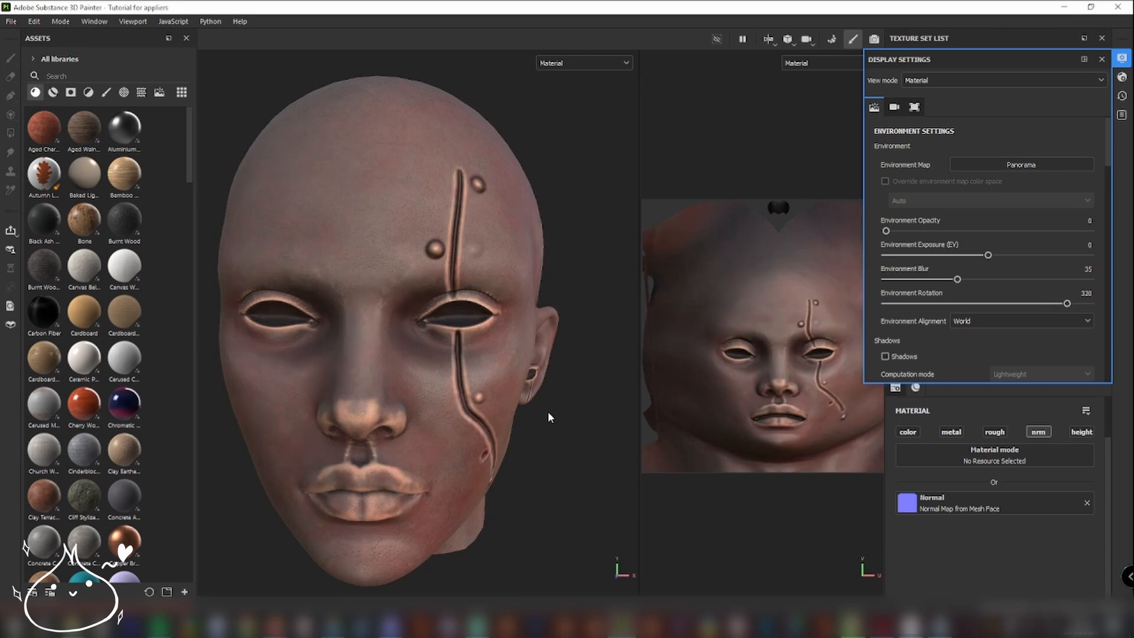
pyautogui.keyDown('alt'); pyautogui.moveTo(548, 411); pyautogui.dragTo(499, 439); pyautogui.keyUp('alt')
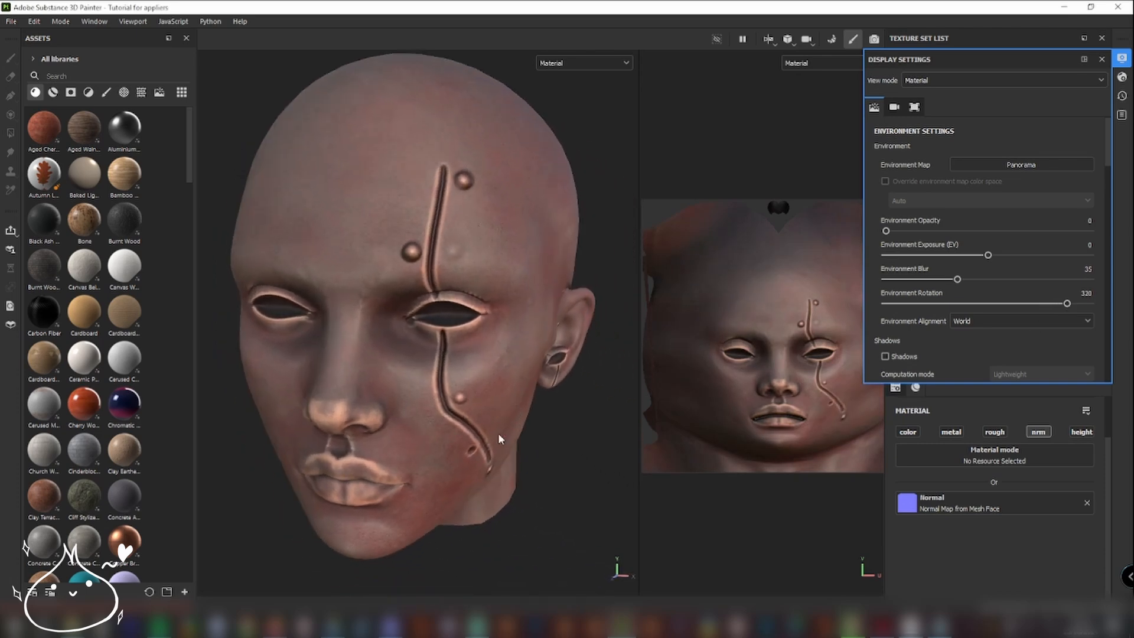
# Step: Clear the "pan" filter from the environment map search and browse the other available maps
pyautogui.click(1024, 164)
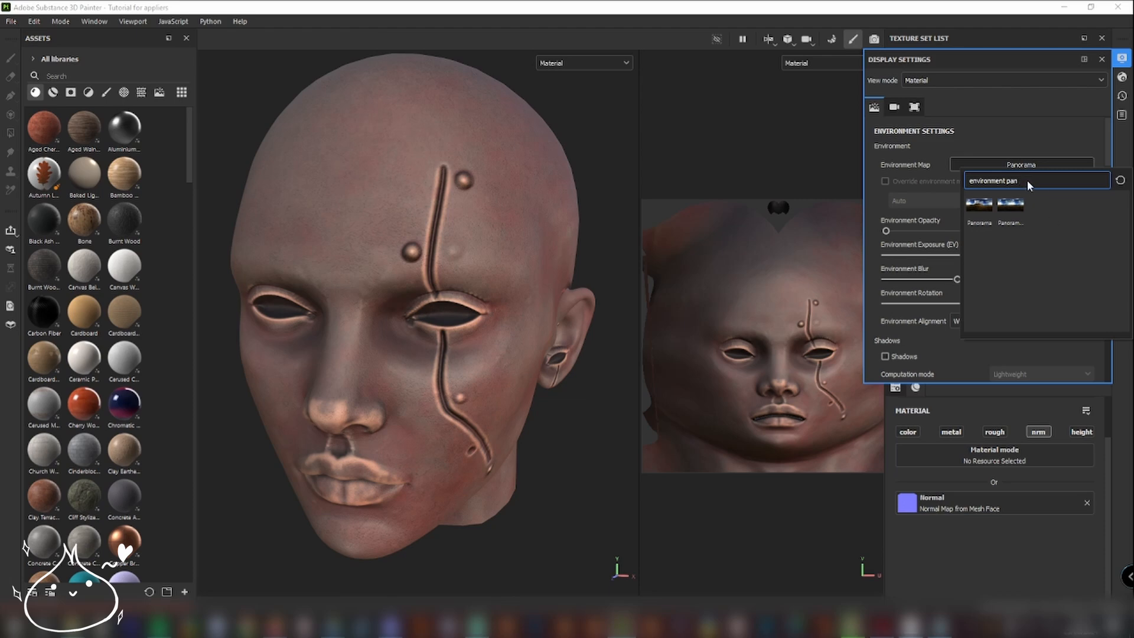
pyautogui.press('BackSpace')
pyautogui.press('BackSpace')
pyautogui.press('BackSpace')
pyautogui.press('BackSpace')
pyautogui.press('BackSpace')
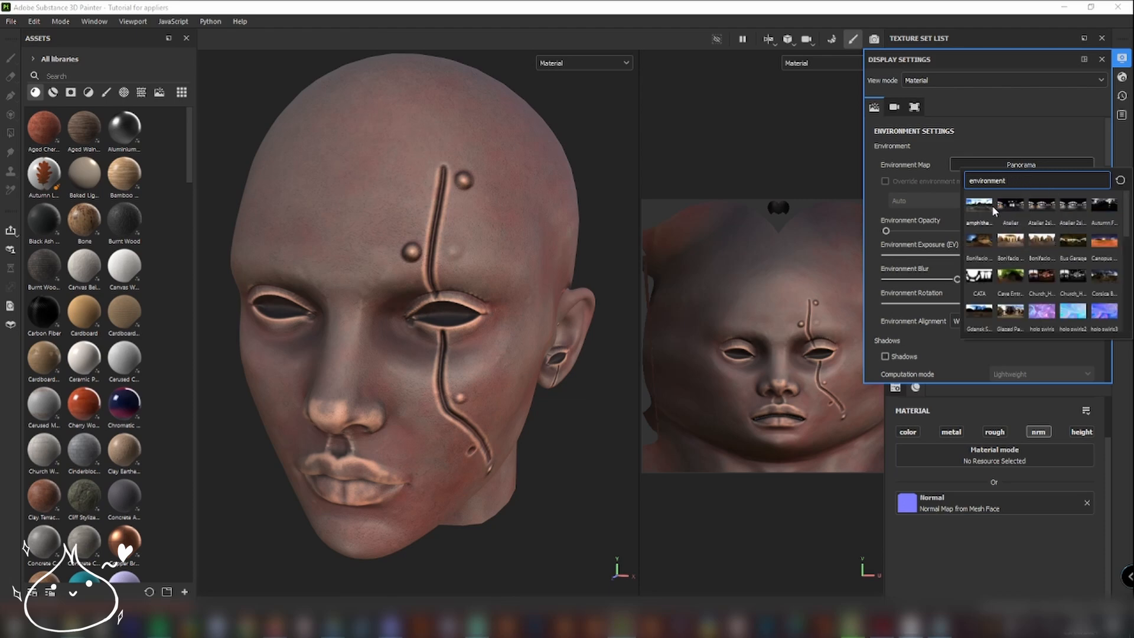
pyautogui.moveTo(991, 205)
pyautogui.keyDown('alt'); pyautogui.moveTo(601, 488); pyautogui.dragTo(624, 471); pyautogui.keyUp('alt')
# Step: In Photoshop, examine the extraction group's Face_2D_View layers, black and white fill layers and shadows adjustment
pyautogui.scroll(-1, 607, 467)
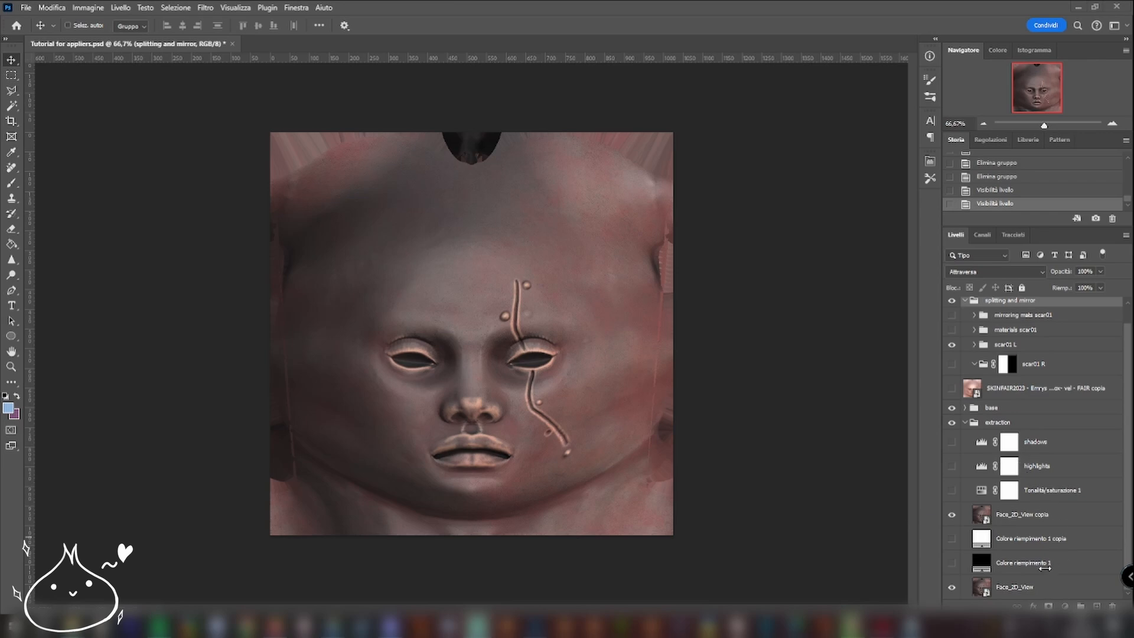
pyautogui.click(1029, 586)
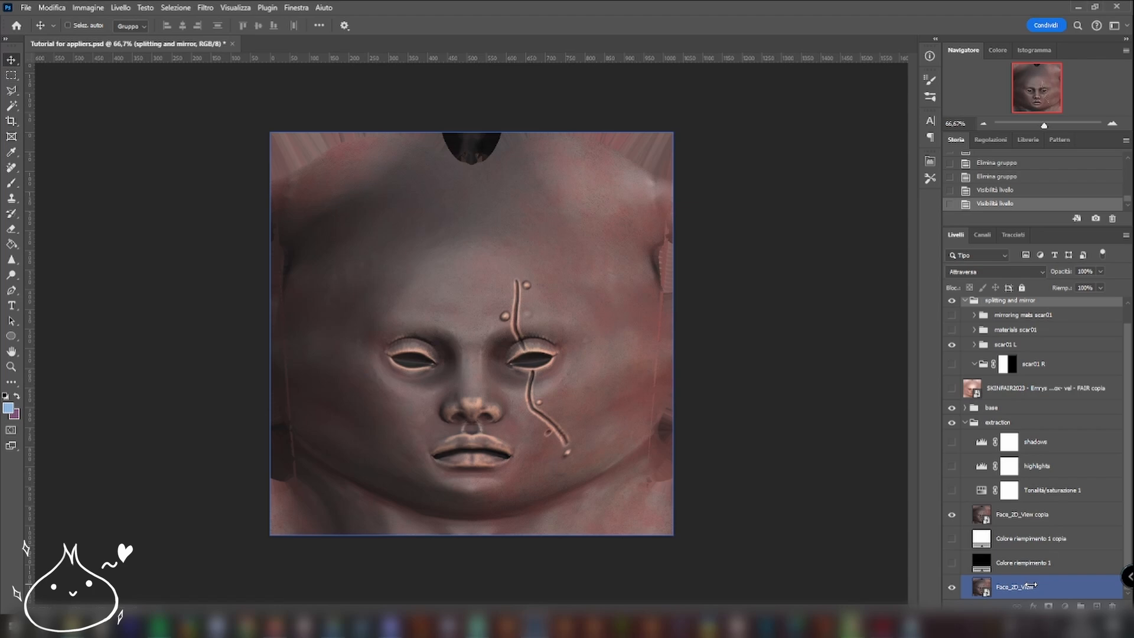
pyautogui.click(1115, 121)
pyautogui.scroll(-2, 708, 391)
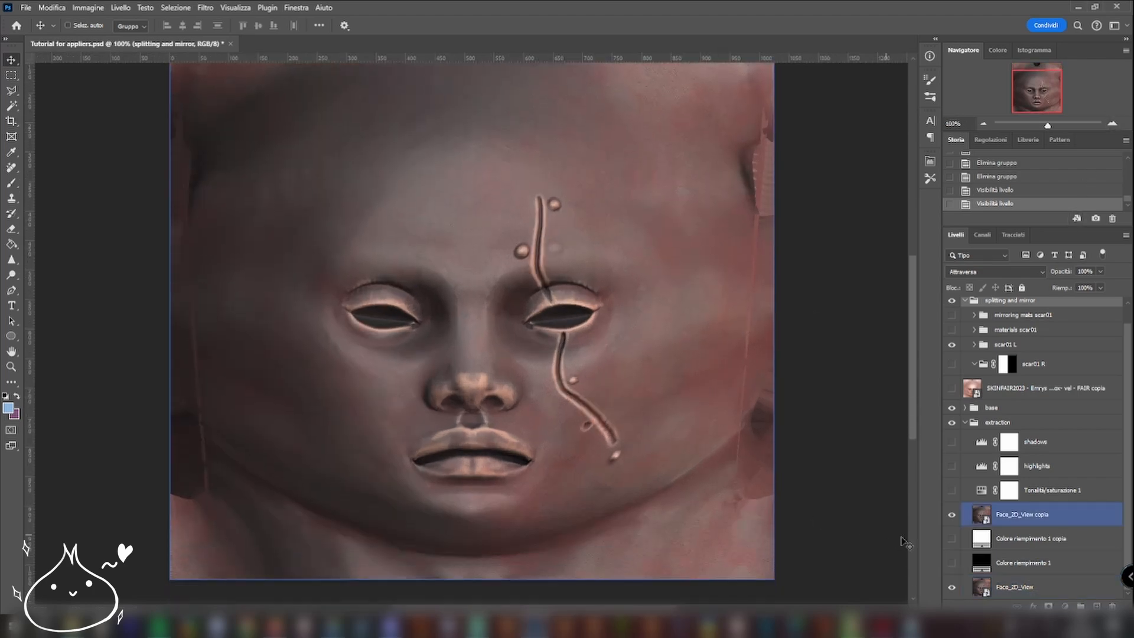
pyautogui.click(1028, 565)
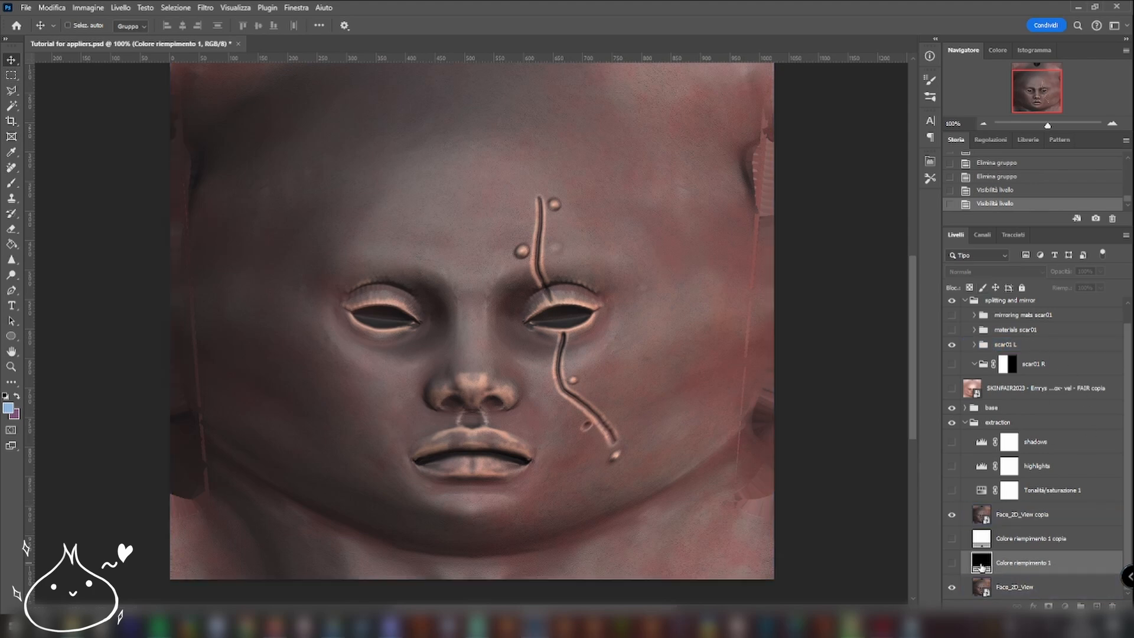
pyautogui.click(981, 540)
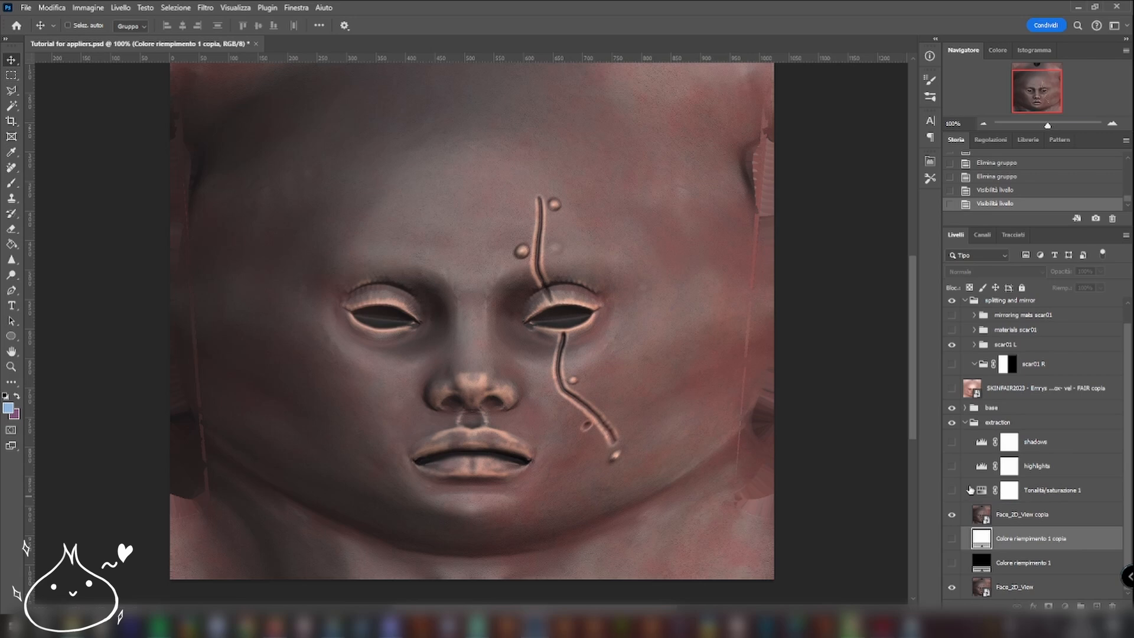
pyautogui.click(1002, 439)
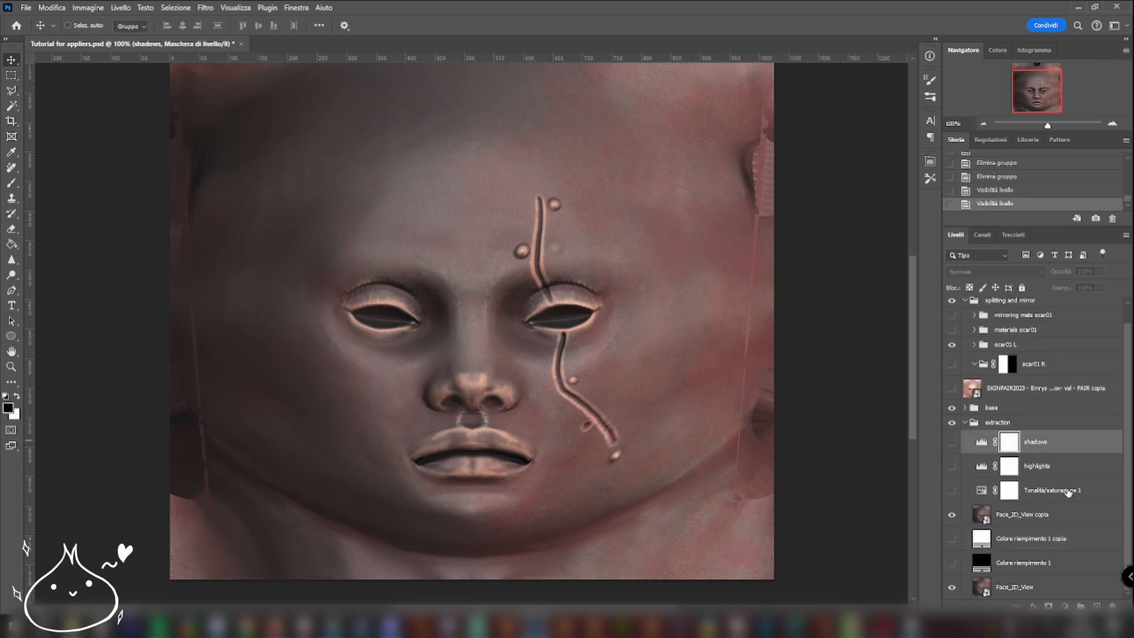
# Step: Select the Face_2D_View layer and outline the scar, its bumps and the eye rim with a freehand Lasso selection
pyautogui.click(998, 587)
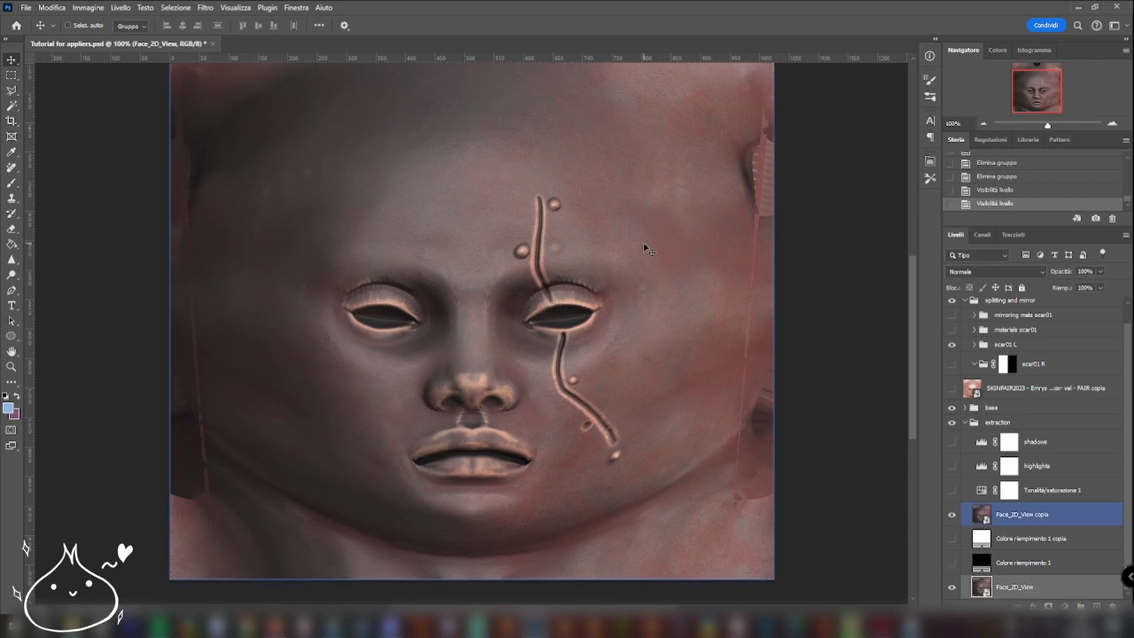
pyautogui.click(12, 90)
pyautogui.rightClick(13, 90)
pyautogui.click(56, 90)
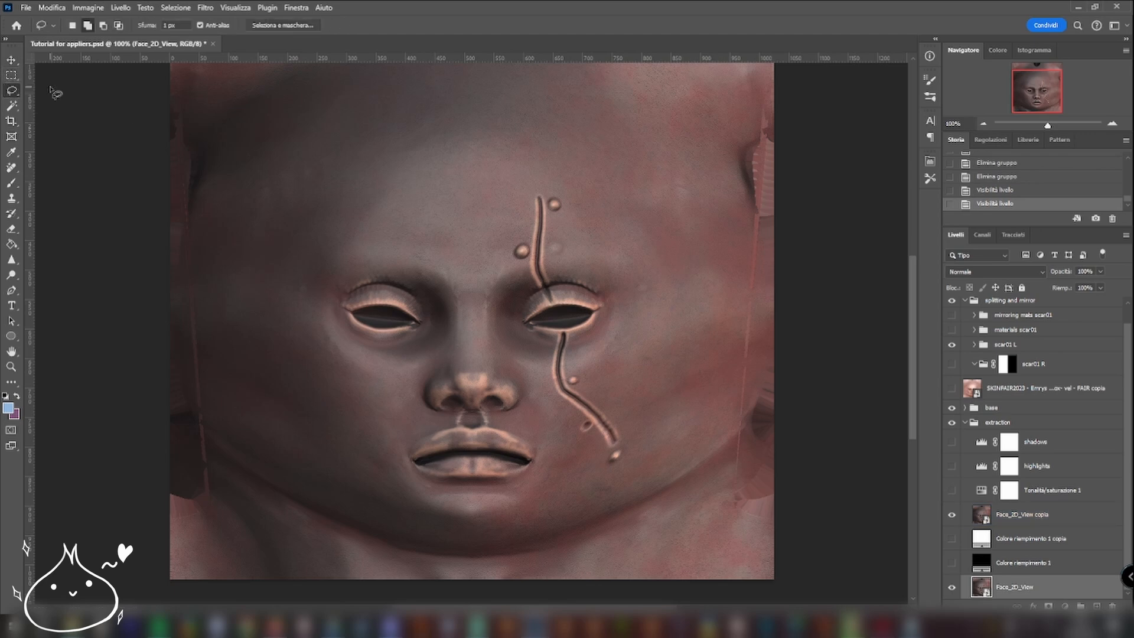
pyautogui.moveTo(528, 240)
pyautogui.mouseDown()
pyautogui.moveTo(531, 199)
pyautogui.moveTo(564, 208)
pyautogui.moveTo(550, 269)
pyautogui.moveTo(573, 277)
pyautogui.moveTo(551, 280)
pyautogui.moveTo(602, 309)
pyautogui.moveTo(562, 317)
pyautogui.moveTo(570, 328)
pyautogui.moveTo(597, 319)
pyautogui.moveTo(569, 361)
pyautogui.moveTo(571, 379)
pyautogui.moveTo(612, 417)
pyautogui.moveTo(625, 451)
pyautogui.moveTo(610, 460)
pyautogui.moveTo(533, 331)
pyautogui.moveTo(564, 326)
pyautogui.moveTo(523, 322)
pyautogui.moveTo(547, 300)
pyautogui.moveTo(511, 255)
pyautogui.moveTo(536, 229)
pyautogui.mouseUp()
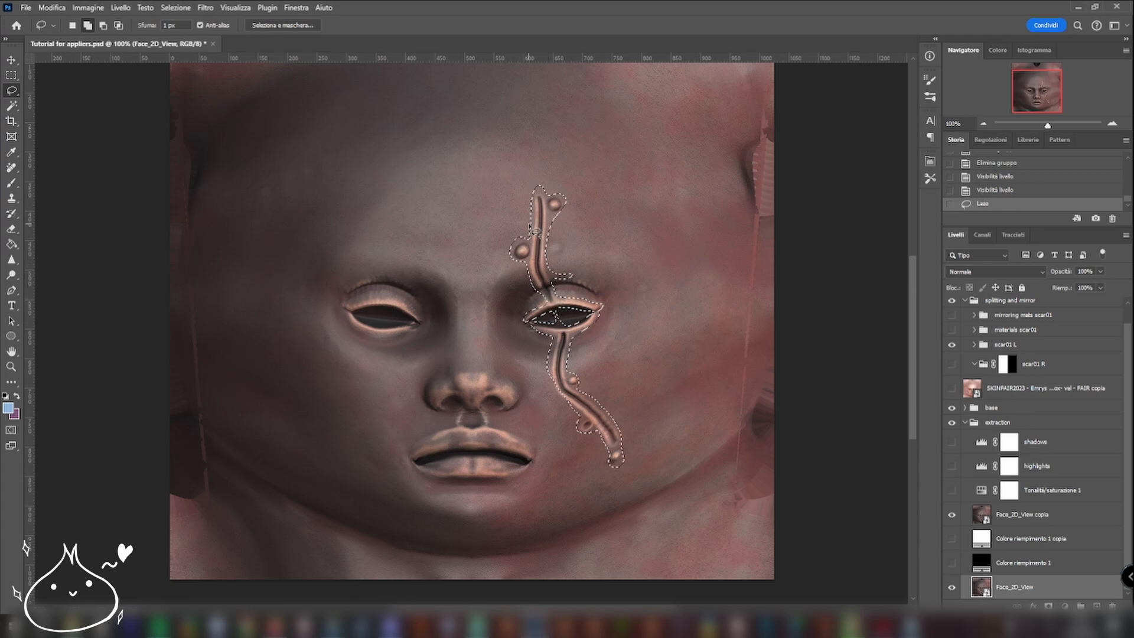
# Step: Mask the Face_2D_View copia layer with the scar selection and hide the Face_2D_View layer below
pyautogui.click(1038, 515)
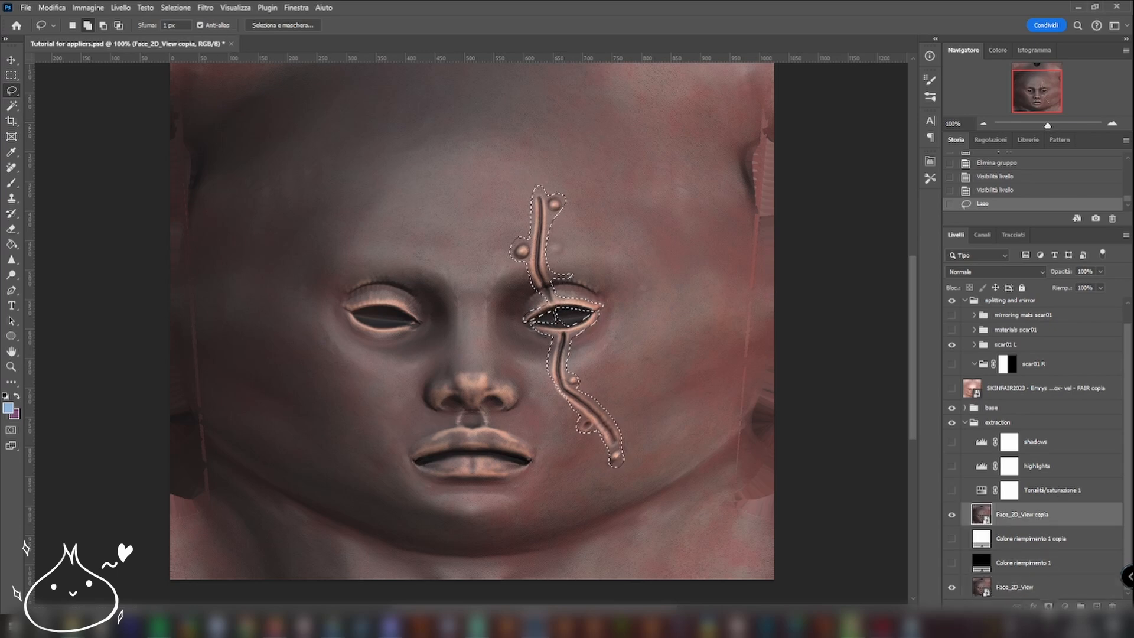
pyautogui.click(1049, 606)
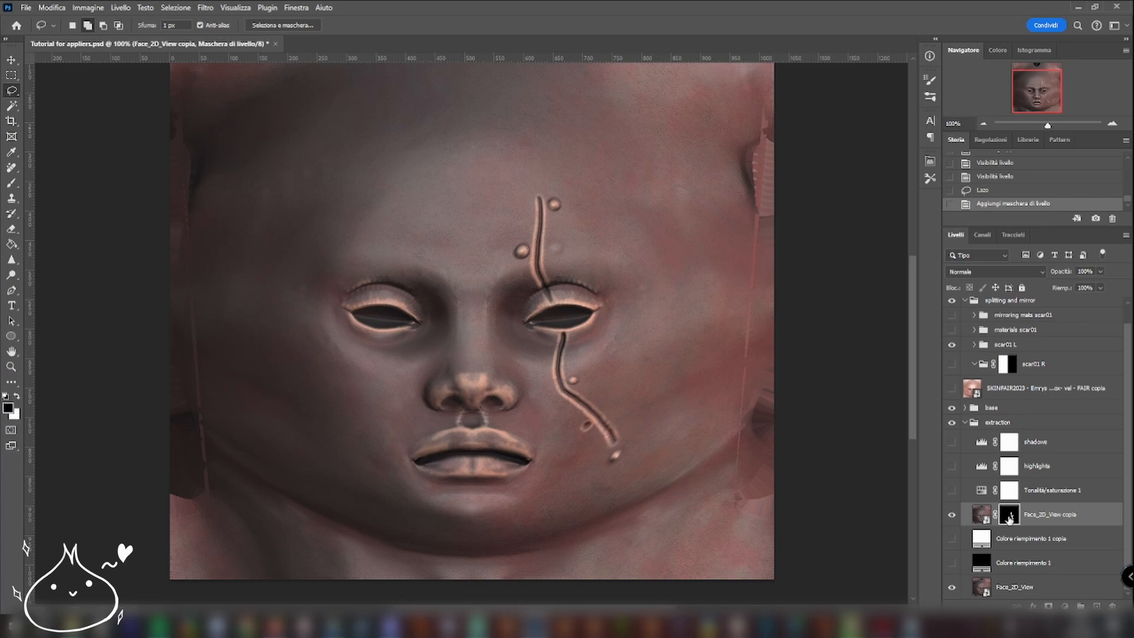
pyautogui.click(953, 589)
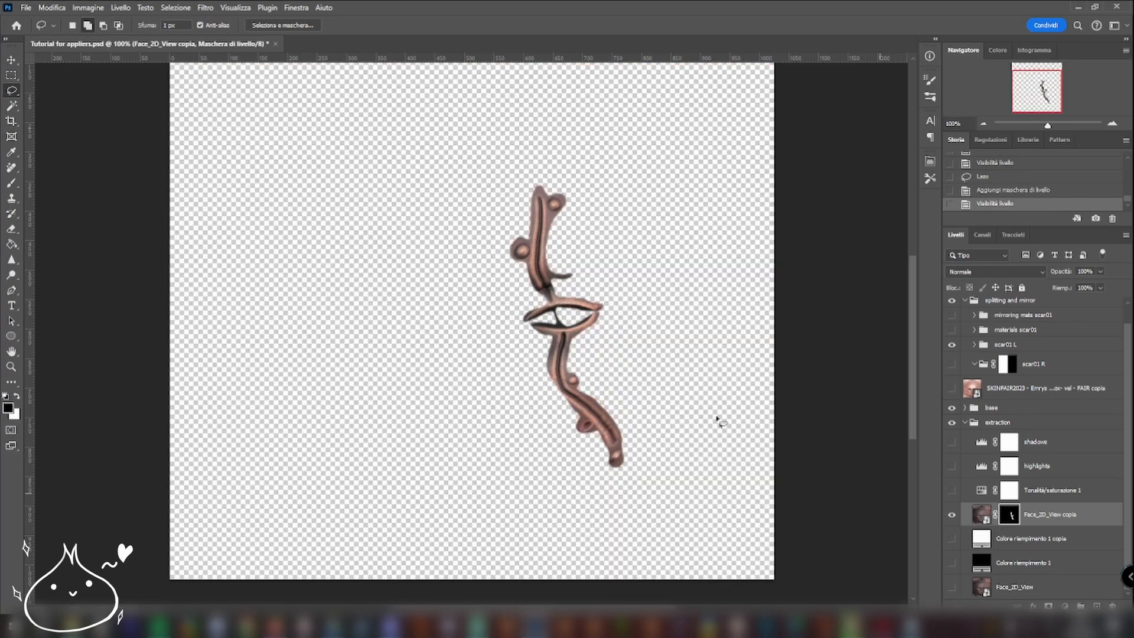
# Step: Trim the layer mask around the round bump beside the upper scar with a hard 16 px black brush
pyautogui.click(1112, 123)
pyautogui.click(1112, 123)
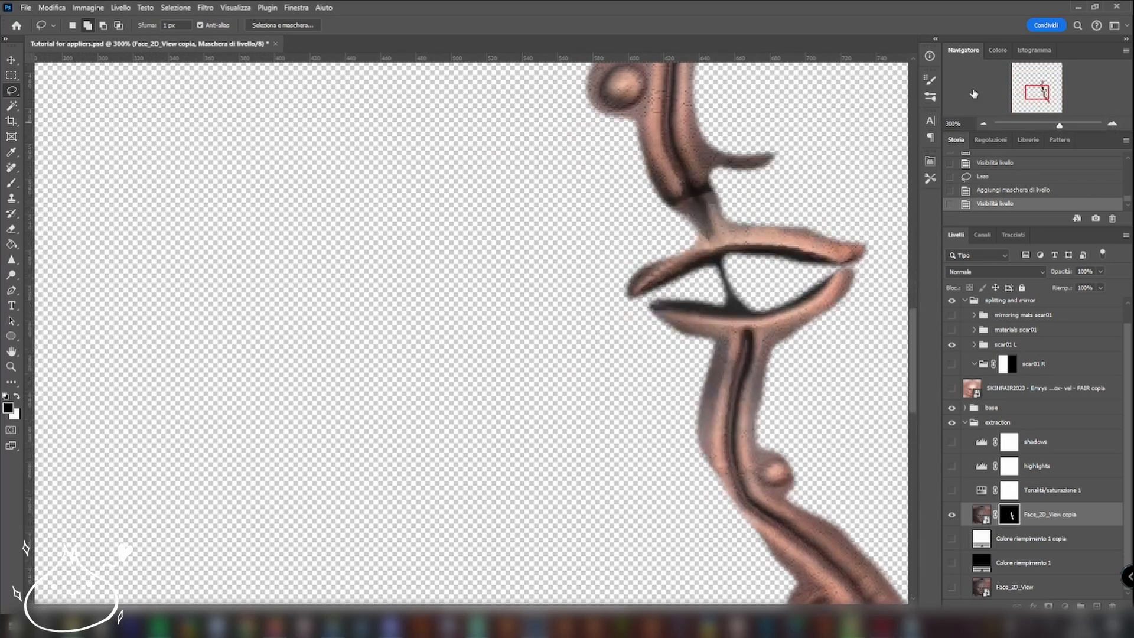
pyautogui.moveTo(1026, 94); pyautogui.dragTo(1031, 86)
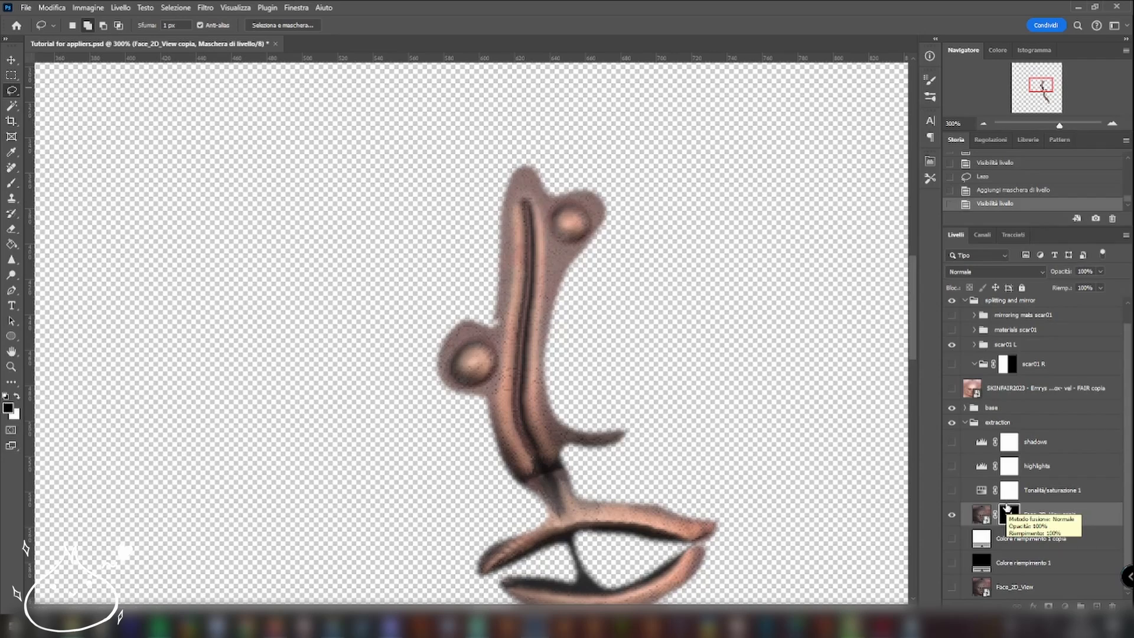
pyautogui.click(26, 184)
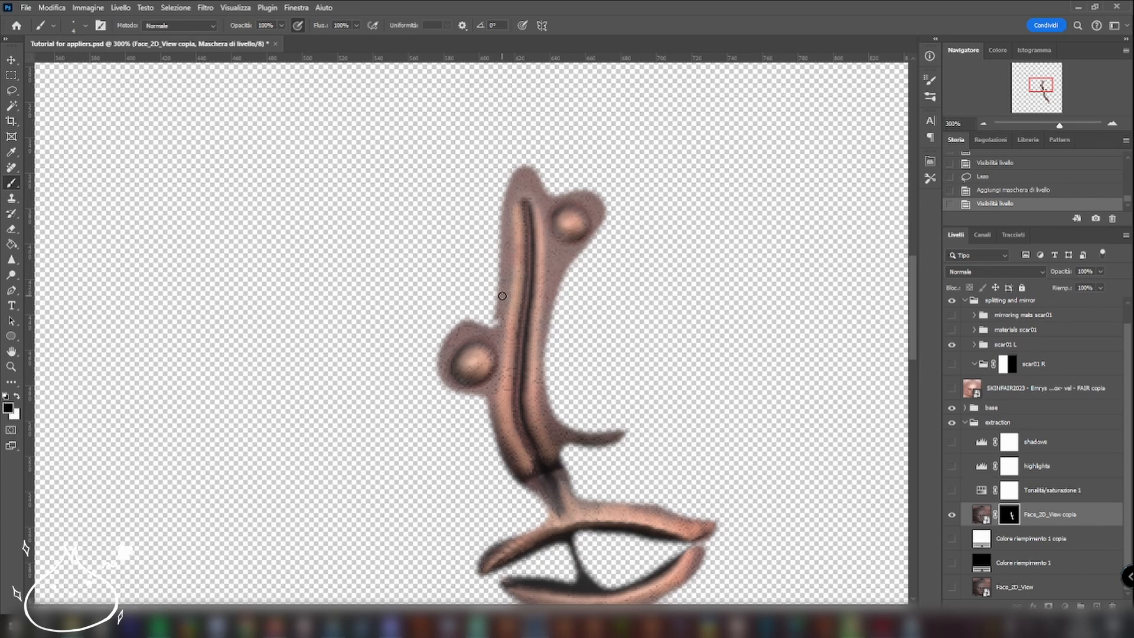
pyautogui.rightClick(531, 284)
pyautogui.click(598, 311)
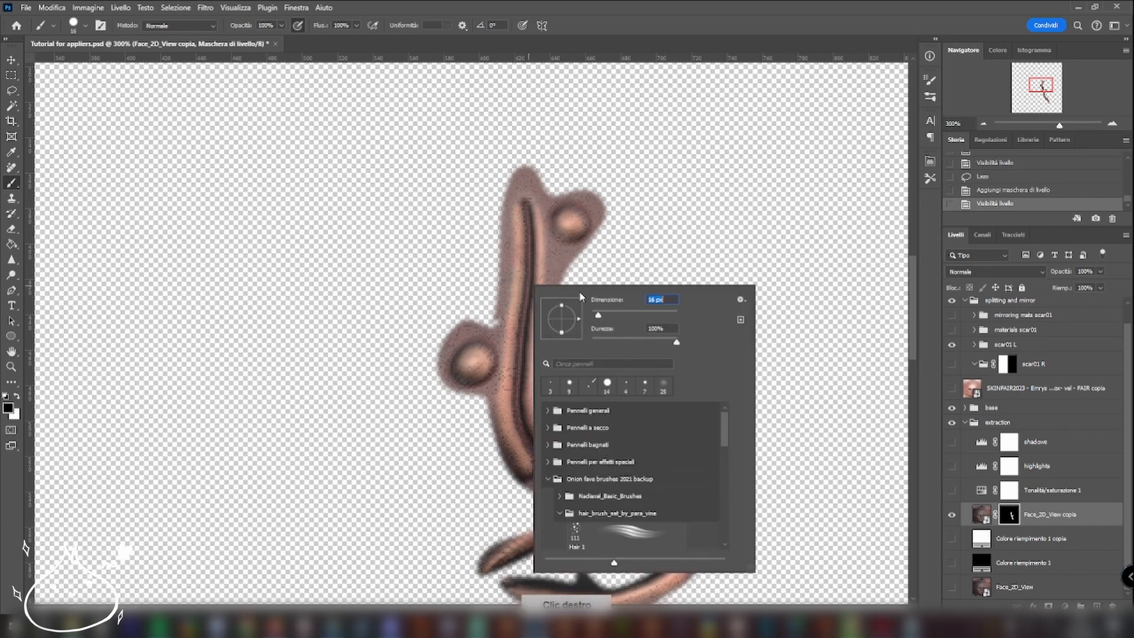
pyautogui.moveTo(478, 309); pyautogui.dragTo(450, 318)
pyautogui.moveTo(470, 314); pyautogui.dragTo(437, 331)
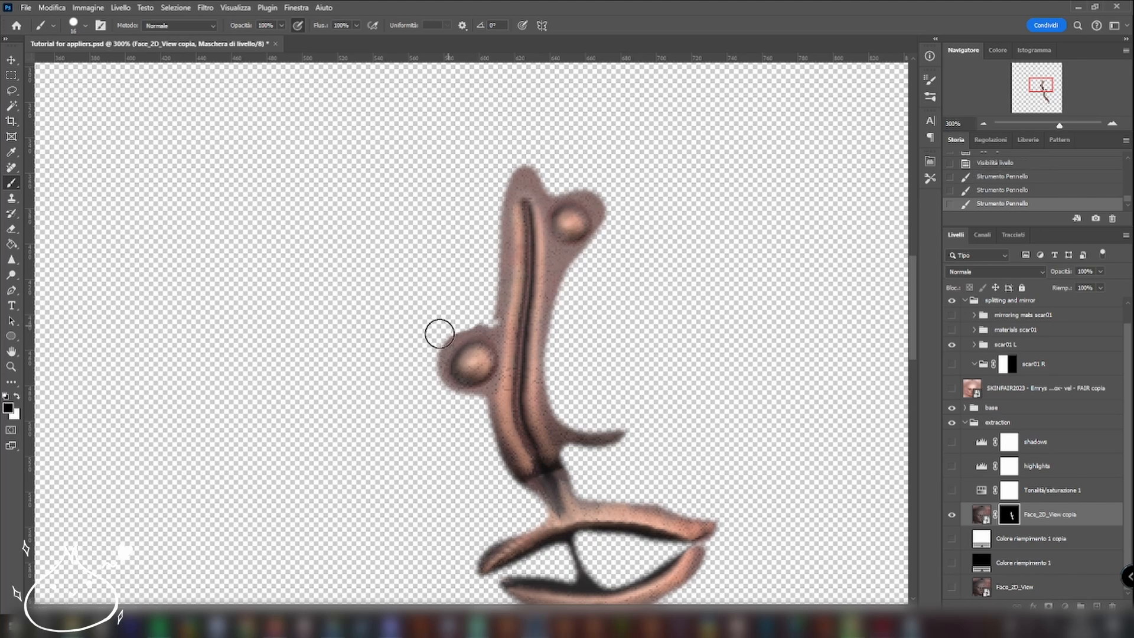
# Step: Trim the layer mask around the upper scar's tip and right edge using a 23 px brush from Skin_Brushes_by_enviro
pyautogui.rightClick(448, 294)
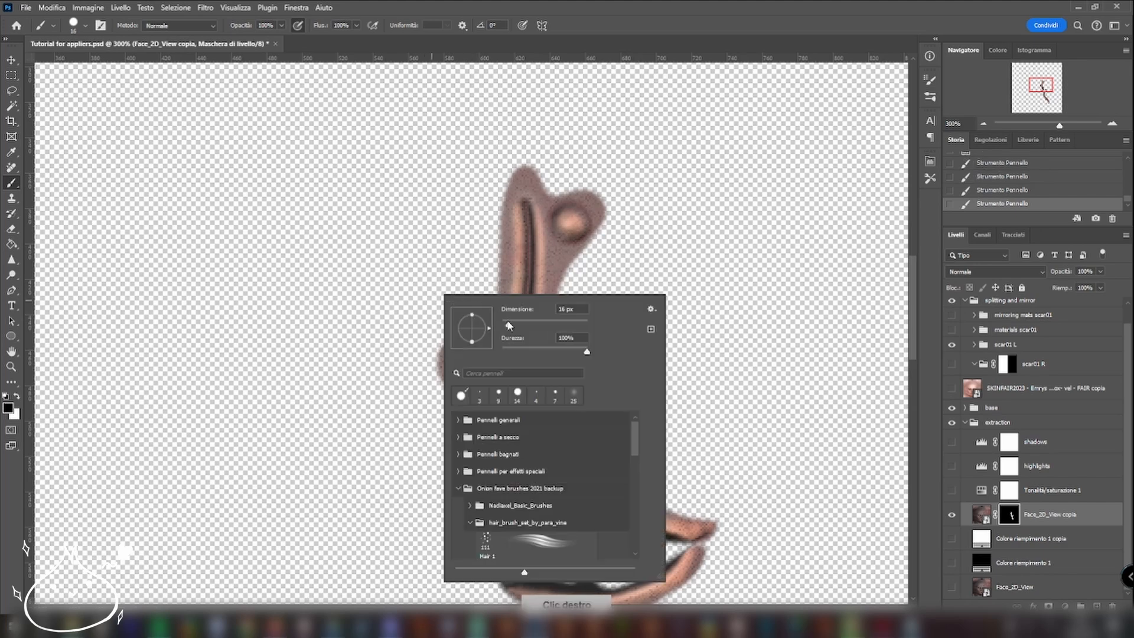
pyautogui.click(470, 524)
pyautogui.scroll(-3, 565, 507)
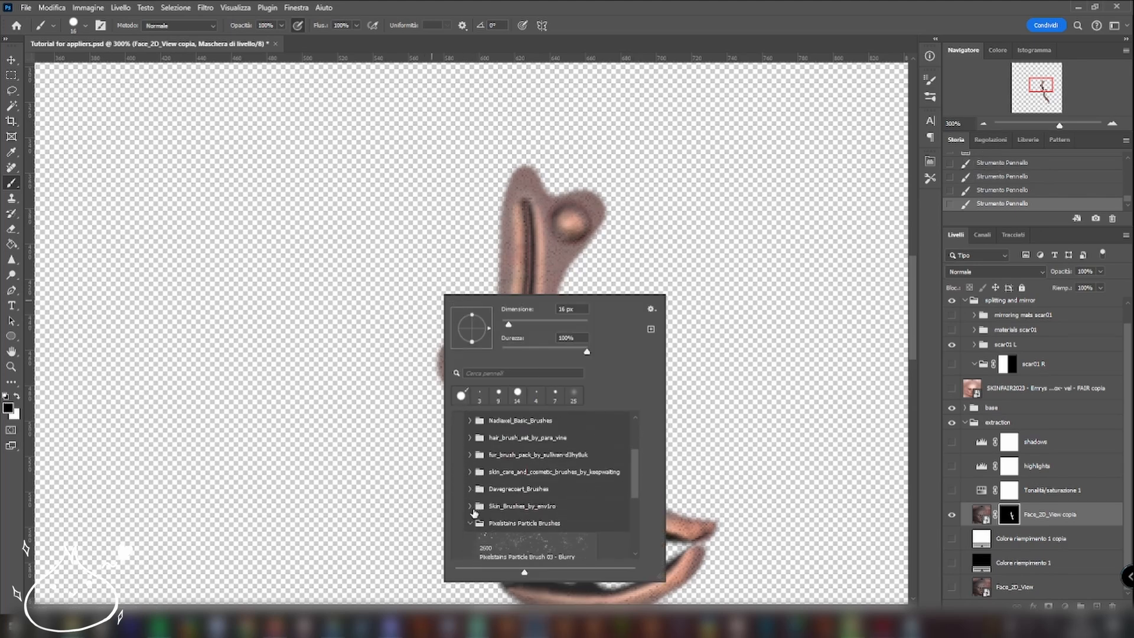
pyautogui.click(471, 507)
pyautogui.click(554, 531)
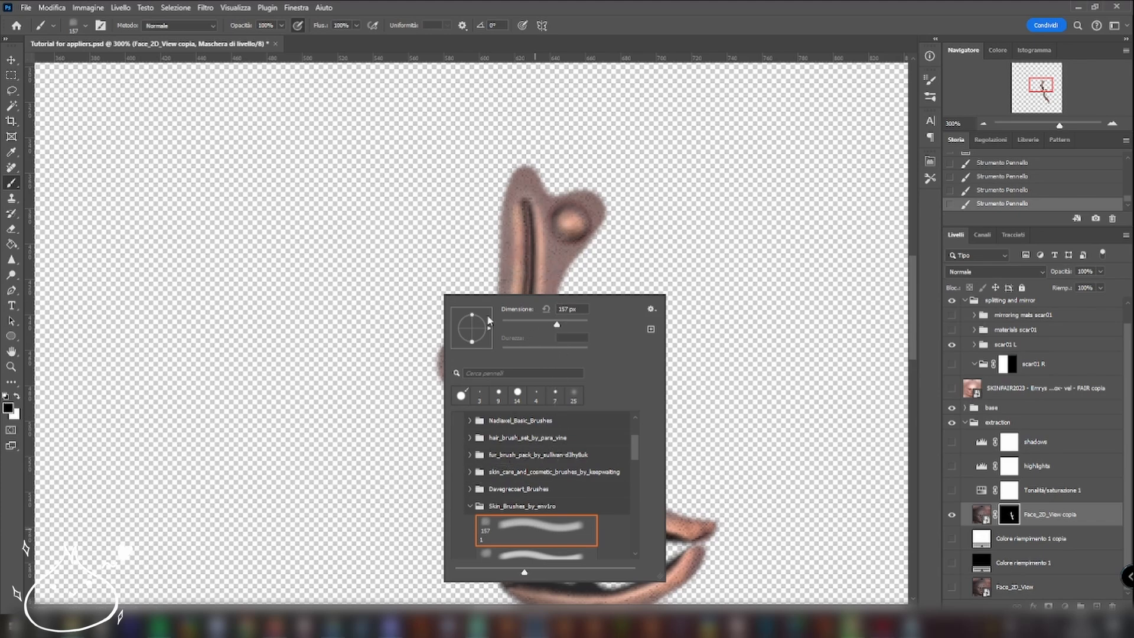
pyautogui.click(513, 323)
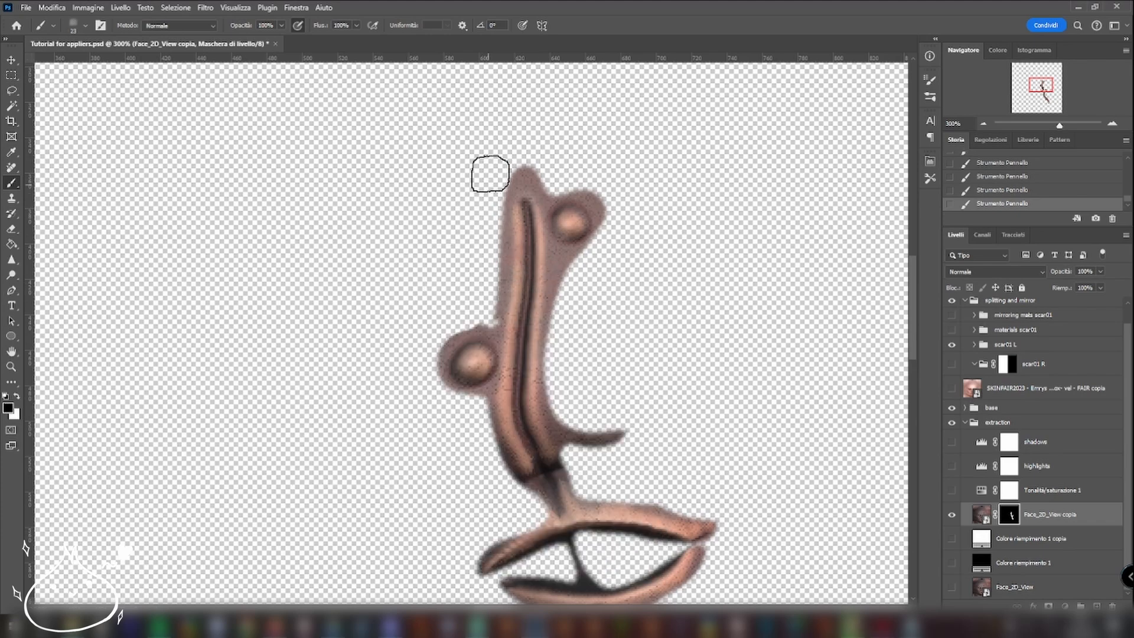
pyautogui.moveTo(534, 156)
pyautogui.mouseDown()
pyautogui.moveTo(541, 165)
pyautogui.moveTo(525, 175)
pyautogui.moveTo(516, 161)
pyautogui.moveTo(552, 179)
pyautogui.moveTo(579, 167)
pyautogui.moveTo(608, 195)
pyautogui.moveTo(607, 251)
pyautogui.moveTo(567, 259)
pyautogui.moveTo(572, 283)
pyautogui.moveTo(610, 235)
pyautogui.moveTo(611, 207)
pyautogui.moveTo(605, 256)
pyautogui.moveTo(557, 354)
pyautogui.moveTo(570, 408)
pyautogui.moveTo(622, 431)
pyautogui.moveTo(585, 431)
pyautogui.moveTo(570, 402)
pyautogui.moveTo(613, 357)
pyautogui.moveTo(575, 445)
pyautogui.moveTo(590, 476)
pyautogui.mouseUp()
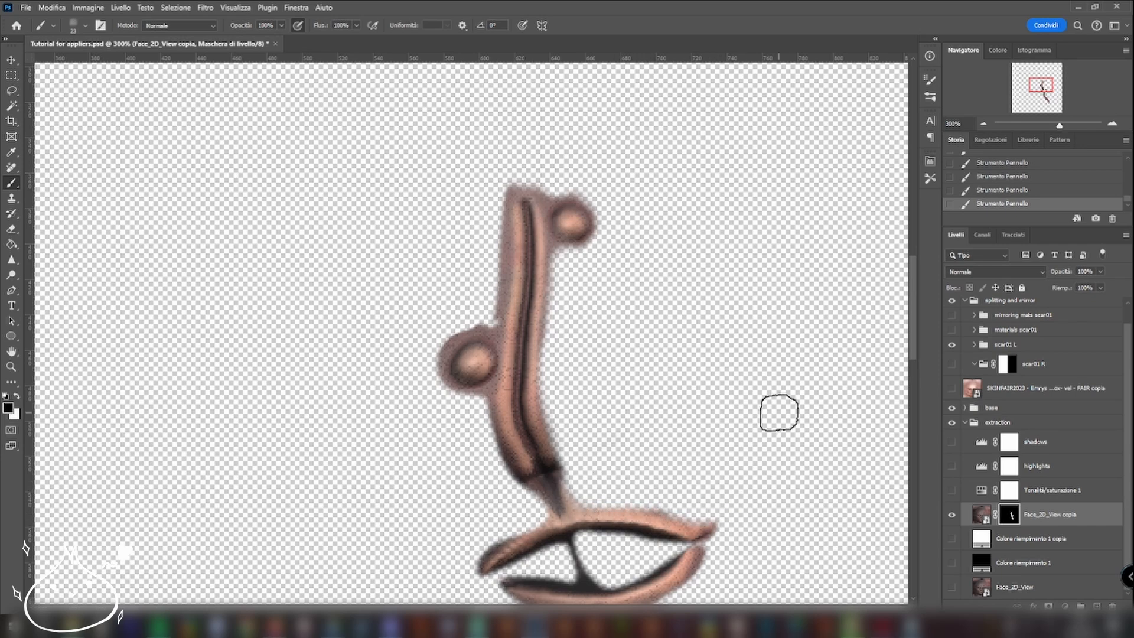
# Step: Trim the mask around the scar's lower end and cut a gap above its end bump with a 15 px brush
pyautogui.scroll(-3, 780, 378)
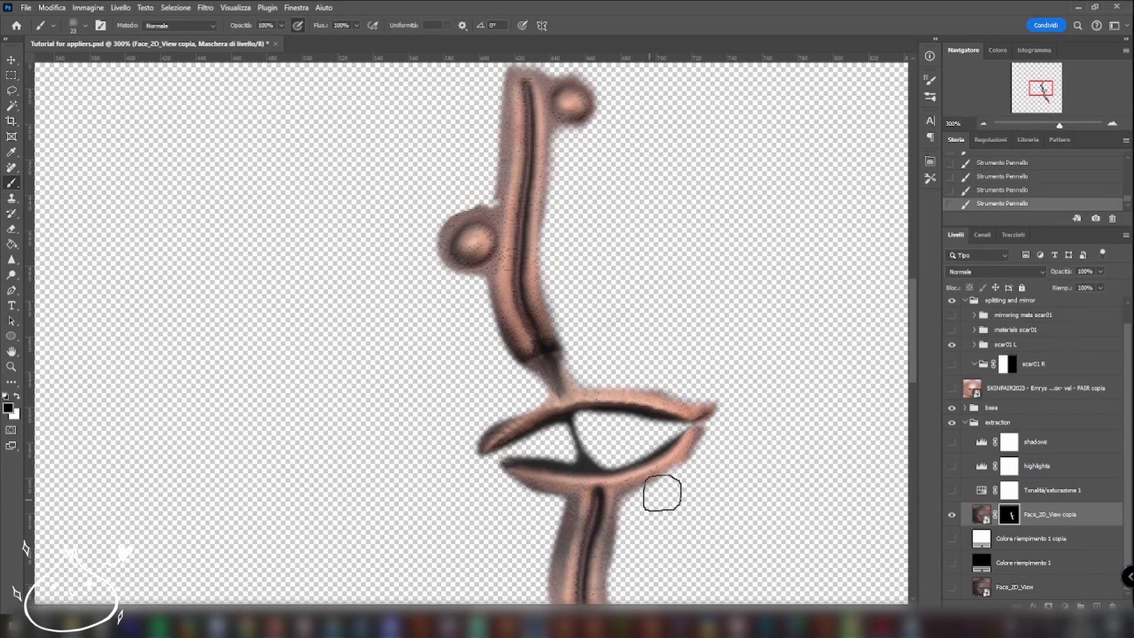
pyautogui.scroll(-8, 913, 319)
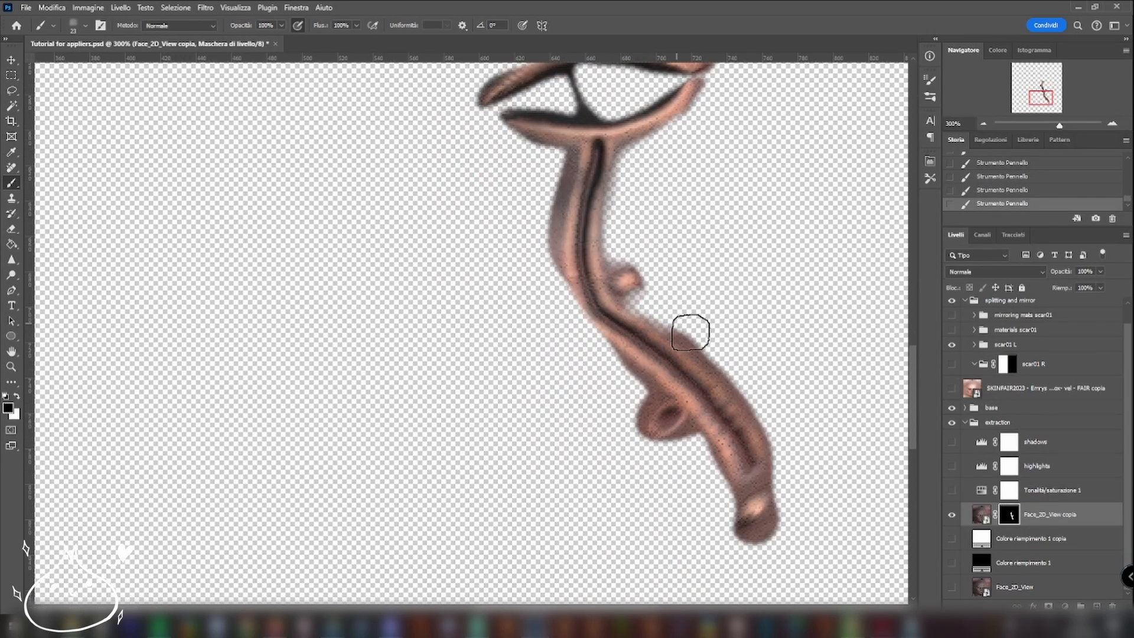
pyautogui.moveTo(780, 458)
pyautogui.mouseDown()
pyautogui.moveTo(780, 517)
pyautogui.moveTo(754, 542)
pyautogui.moveTo(739, 523)
pyautogui.mouseUp()
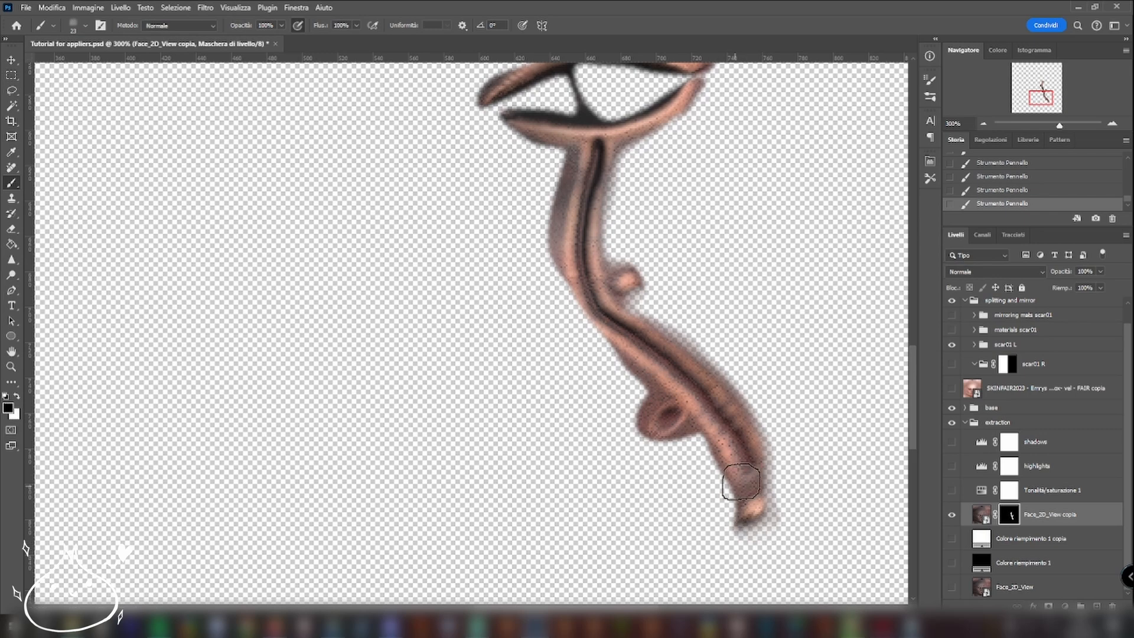
pyautogui.hotkey('ctrl', 'z')
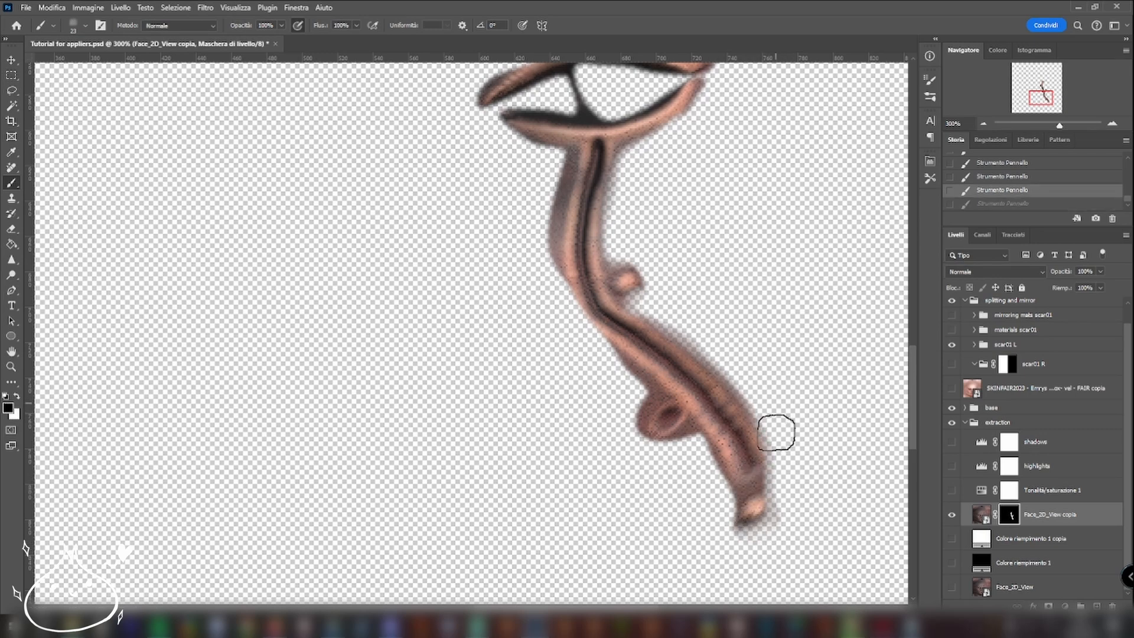
pyautogui.rightClick(789, 427)
pyautogui.moveTo(873, 359); pyautogui.dragTo(871, 359)
pyautogui.moveTo(769, 480)
pyautogui.mouseDown()
pyautogui.moveTo(736, 491)
pyautogui.moveTo(762, 486)
pyautogui.mouseUp()
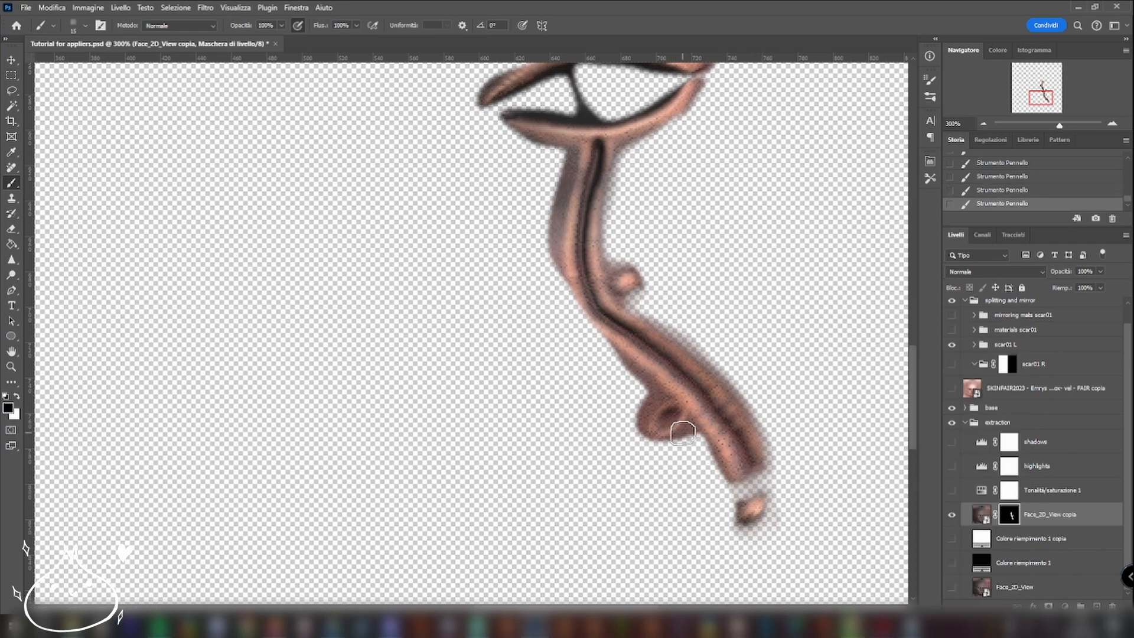
# Step: Trim the mask along the lower scar's left edge, from beneath the eye to the small round bump
pyautogui.moveTo(628, 374); pyautogui.dragTo(656, 394)
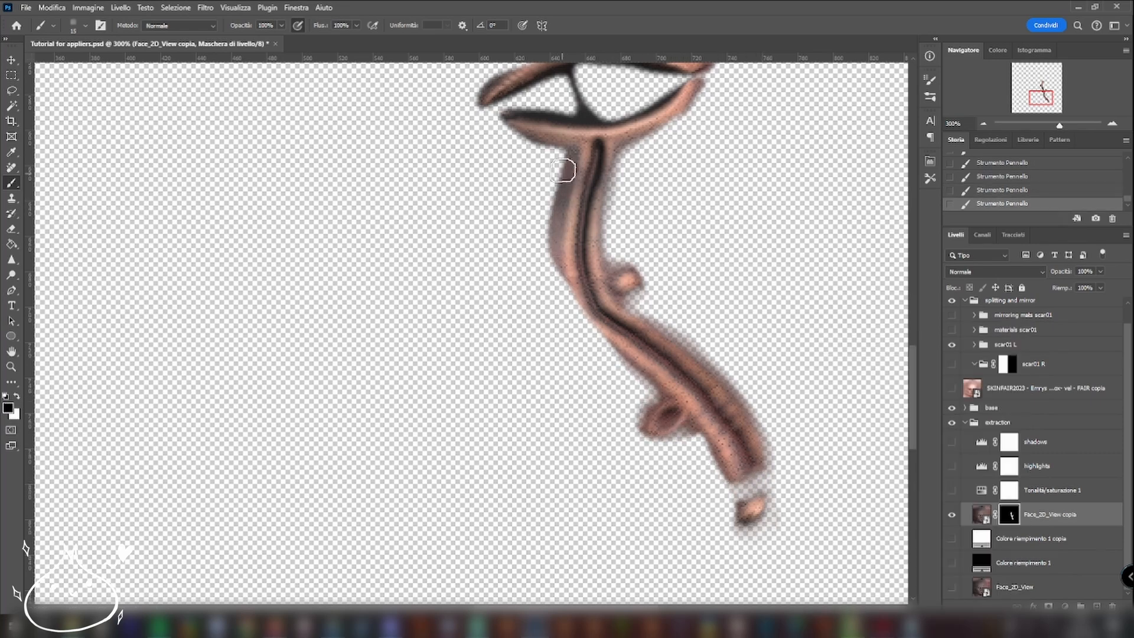
pyautogui.moveTo(564, 170); pyautogui.dragTo(555, 270)
pyautogui.moveTo(564, 148); pyautogui.dragTo(561, 295)
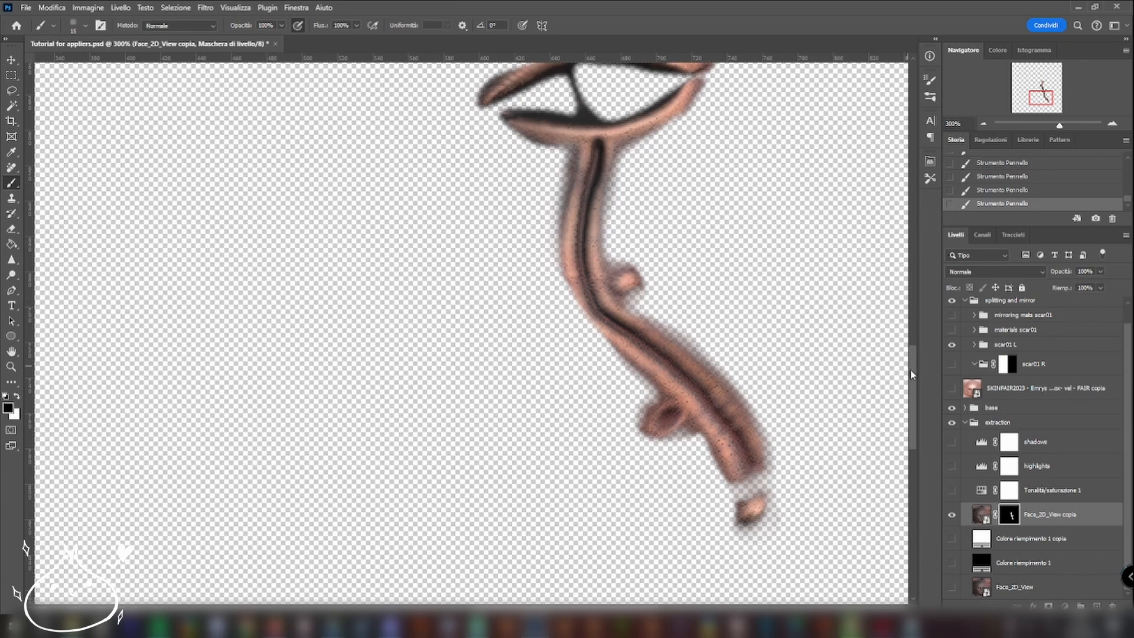
# Step: Trim the mask along the upper scar's left edge and around the round bump beside it
pyautogui.scroll(3, 883, 309)
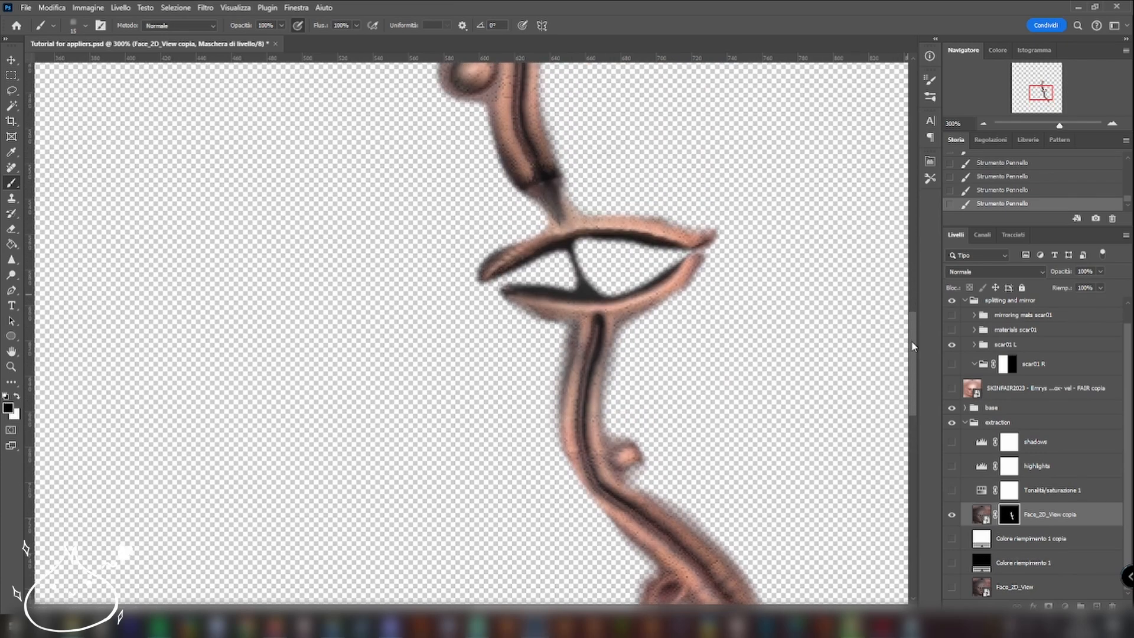
pyautogui.scroll(3, 889, 288)
pyautogui.moveTo(501, 114)
pyautogui.mouseDown()
pyautogui.moveTo(494, 228)
pyautogui.moveTo(494, 212)
pyautogui.moveTo(471, 242)
pyautogui.moveTo(462, 311)
pyautogui.moveTo(476, 236)
pyautogui.moveTo(521, 408)
pyautogui.mouseUp()
pyautogui.moveTo(489, 354); pyautogui.dragTo(532, 410)
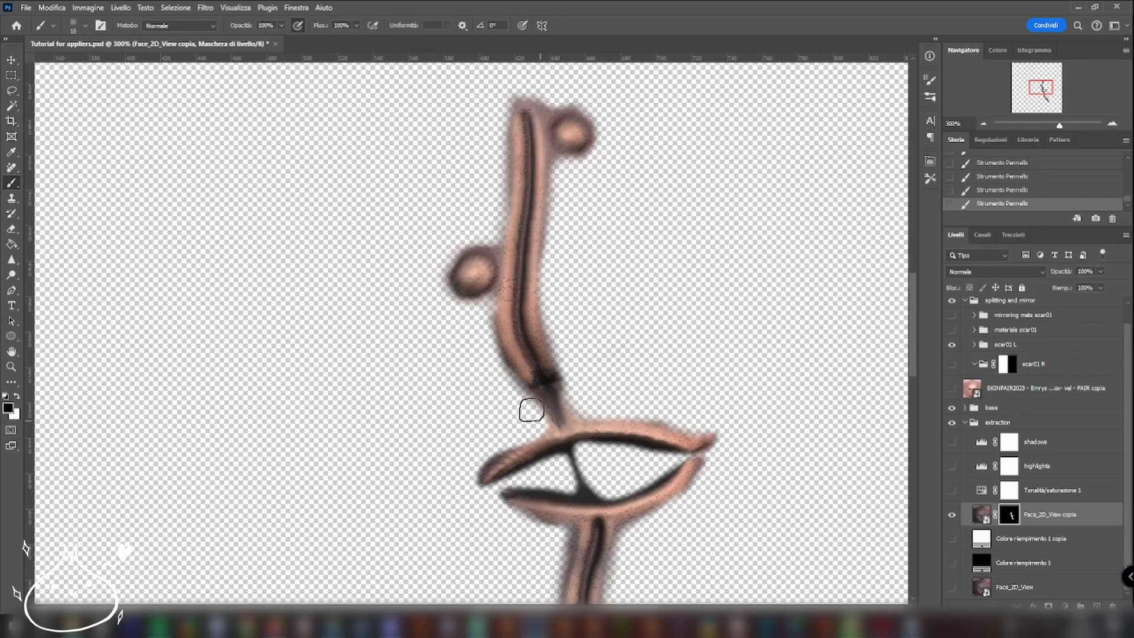
pyautogui.moveTo(491, 306); pyautogui.dragTo(507, 378)
pyautogui.moveTo(495, 258)
pyautogui.mouseDown()
pyautogui.moveTo(471, 235)
pyautogui.moveTo(455, 322)
pyautogui.mouseUp()
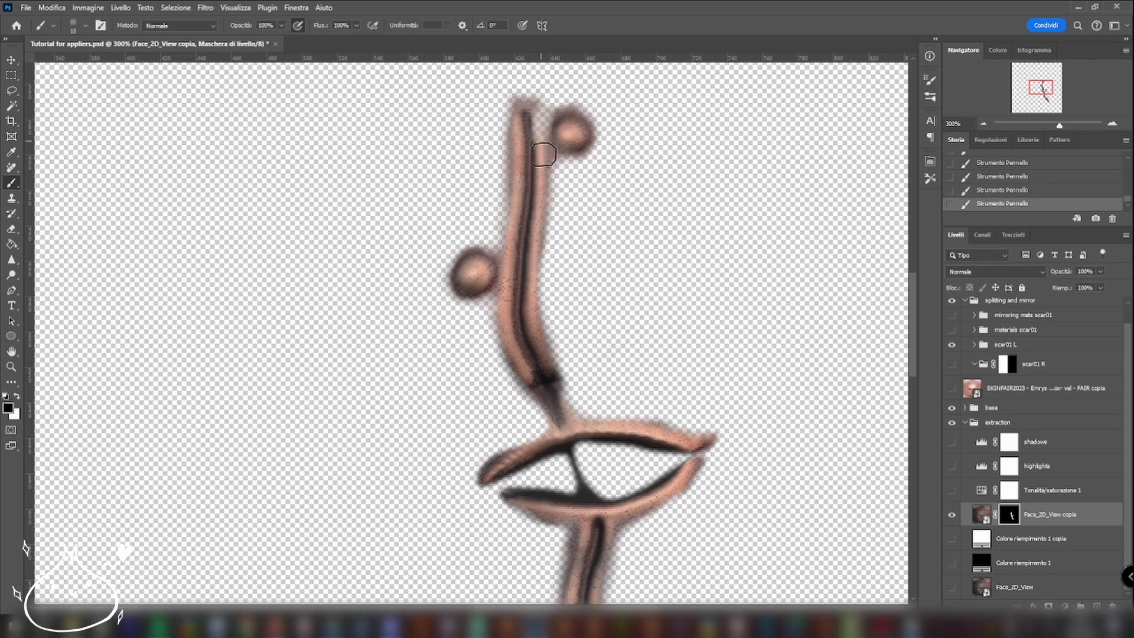
# Step: Undo the mask strokes that cut into the upper scar's right edge beside the top bump
pyautogui.hotkey('ctrl', 'z')
pyautogui.hotkey('ctrl', 'z')
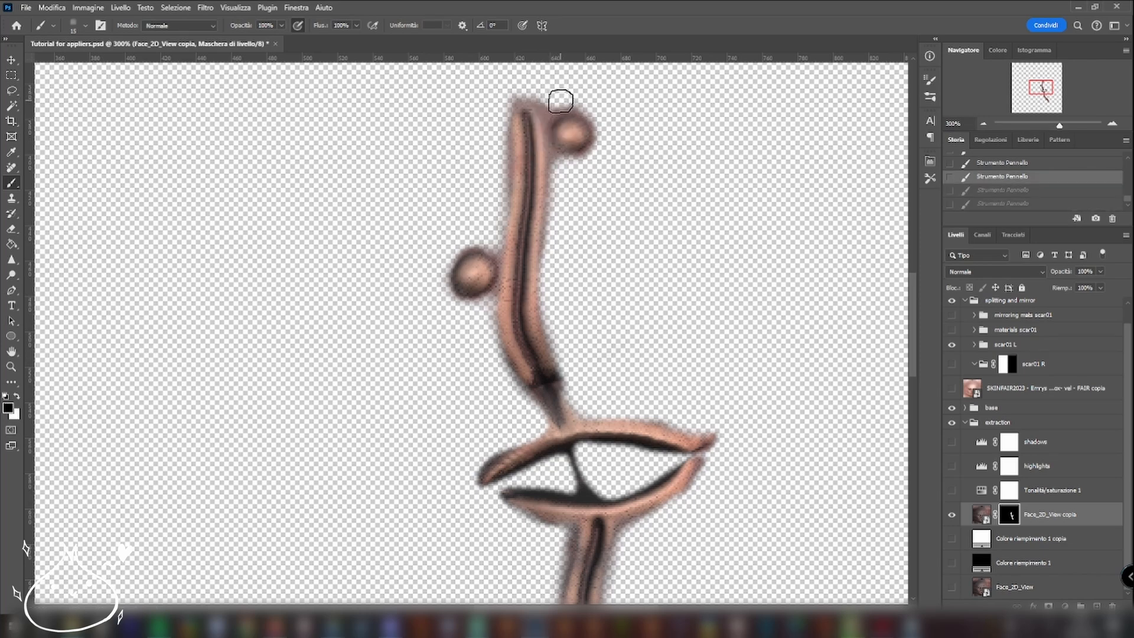
pyautogui.moveTo(560, 101); pyautogui.dragTo(552, 120)
pyautogui.hotkey('ctrl', 'z')
pyautogui.hotkey('ctrl', 'z')
# Step: Separate the top round bump from the upper scar by masking a thin gap with a smaller brush
pyautogui.rightClick(610, 140)
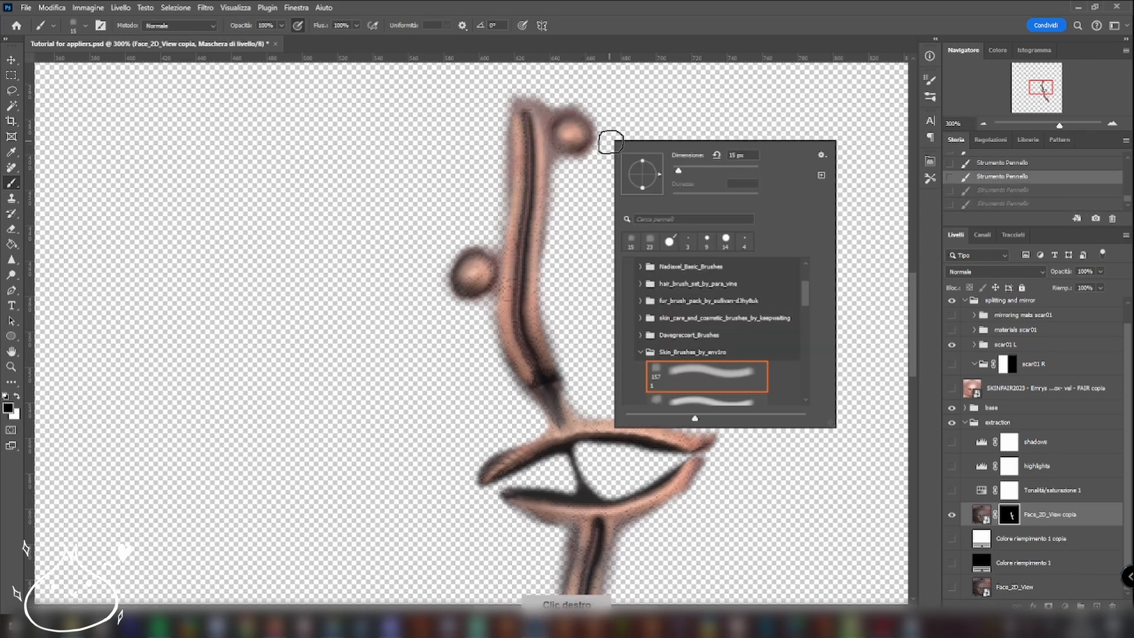
pyautogui.press('Escape')
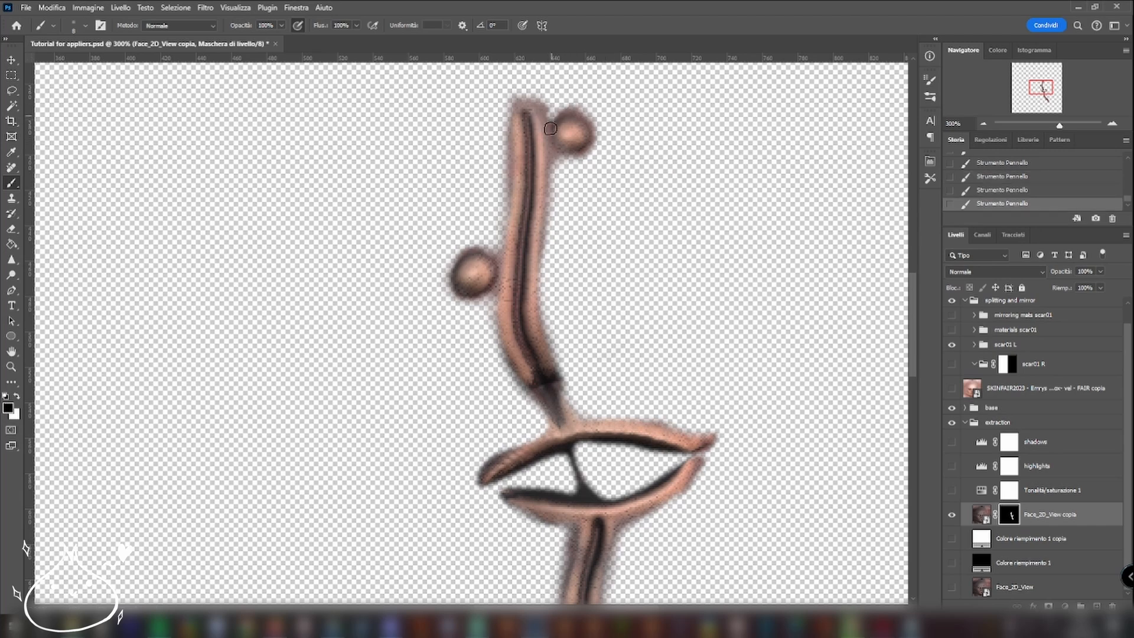
pyautogui.hotkey('ctrl', 'shift', 'z')
pyautogui.hotkey('ctrl', 'z')
pyautogui.hotkey('ctrl', 'z')
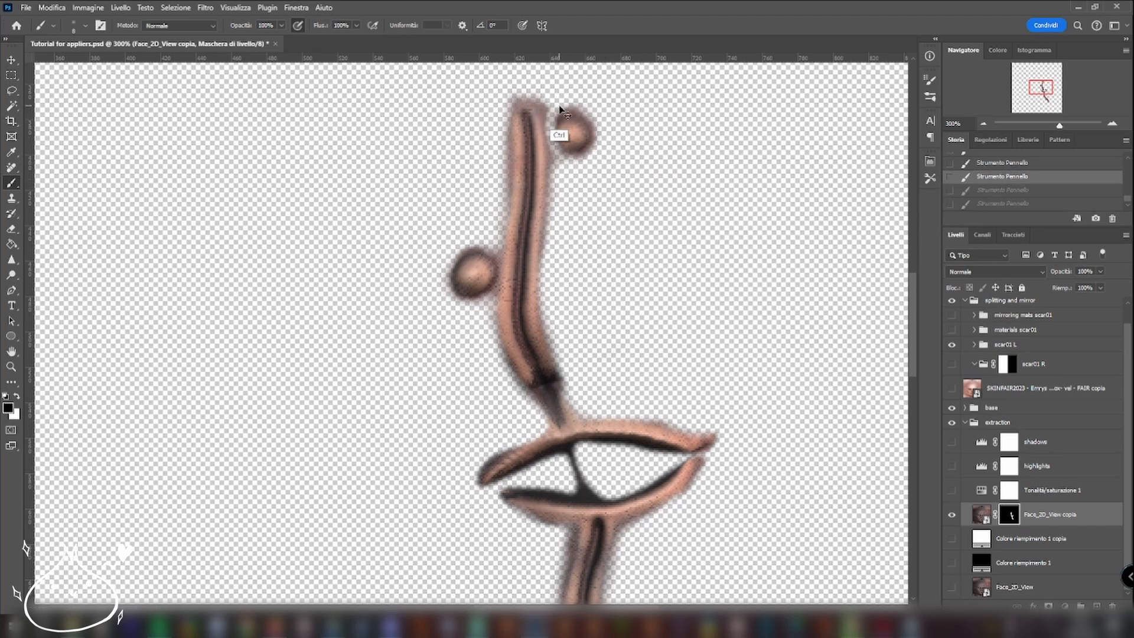
pyautogui.click(560, 106)
pyautogui.hotkey('ctrl', 'z')
pyautogui.hotkey('ctrl', 'z')
pyautogui.hotkey('ctrl', 'shift', 'z')
pyautogui.hotkey('ctrl', 'shift', 'z')
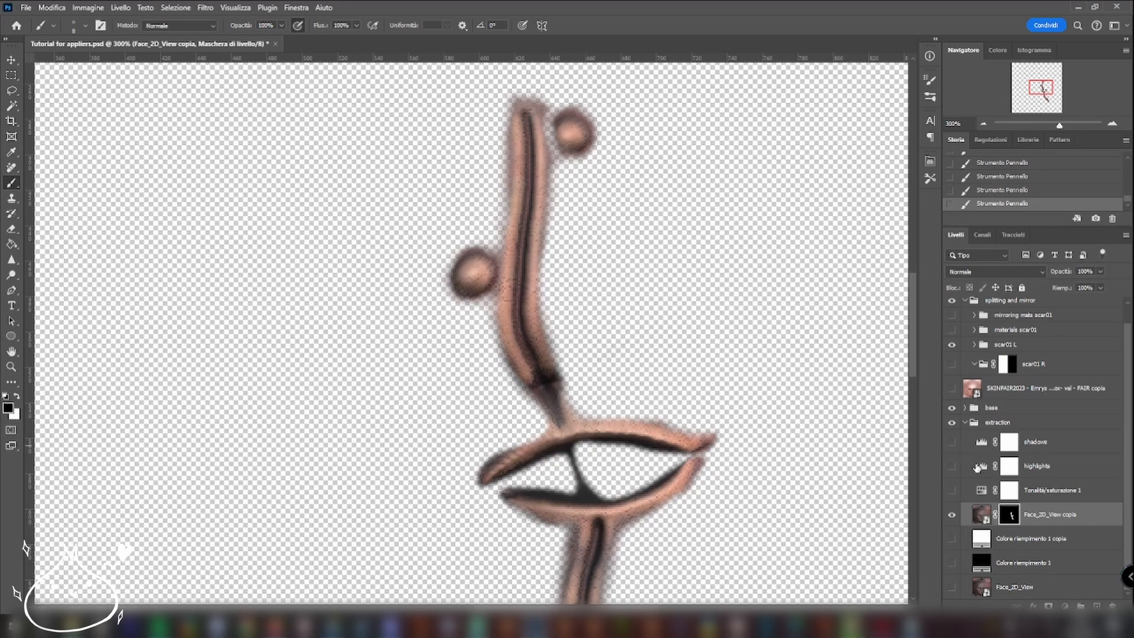
# Step: Desaturate the scar by showing the Tonalità/saturazione 1 adjustment layer
pyautogui.click(1067, 604)
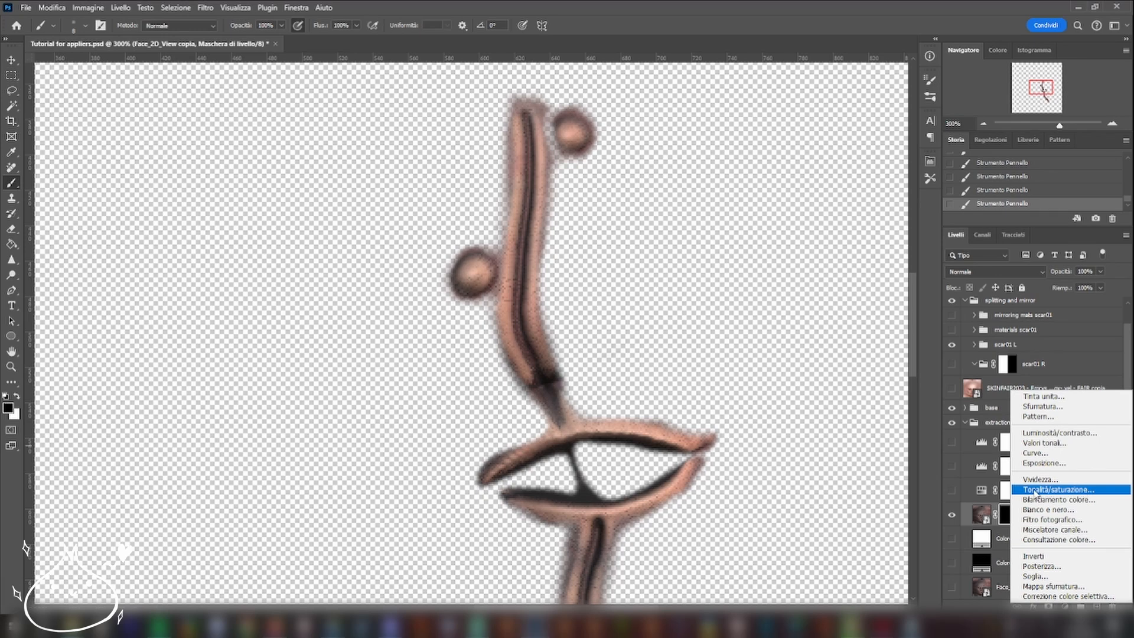
pyautogui.click(1057, 498)
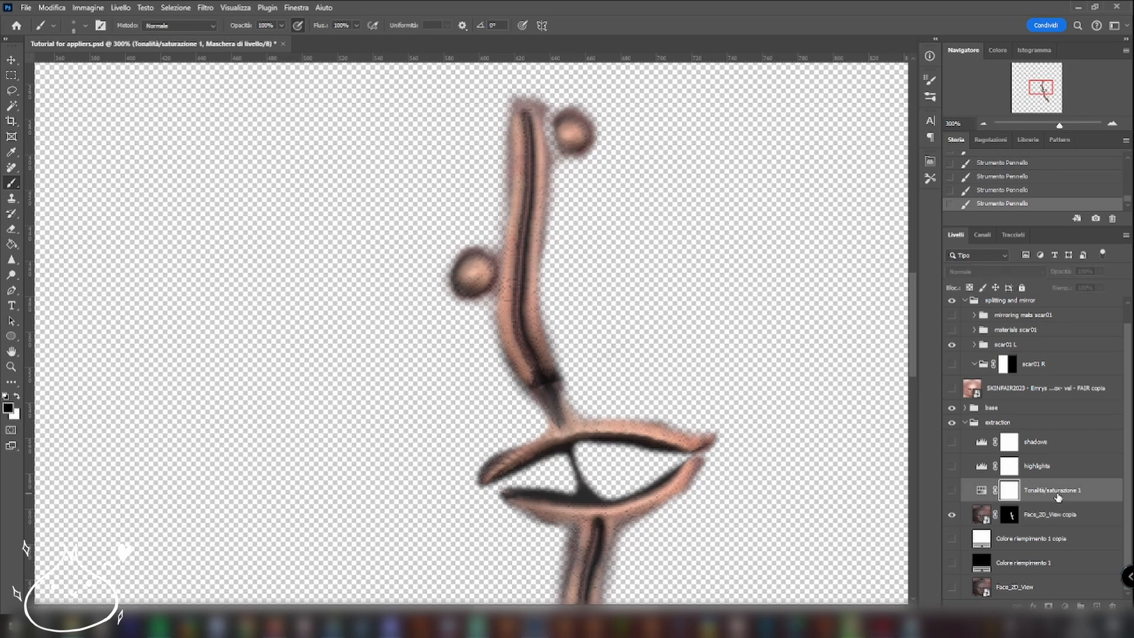
pyautogui.click(952, 491)
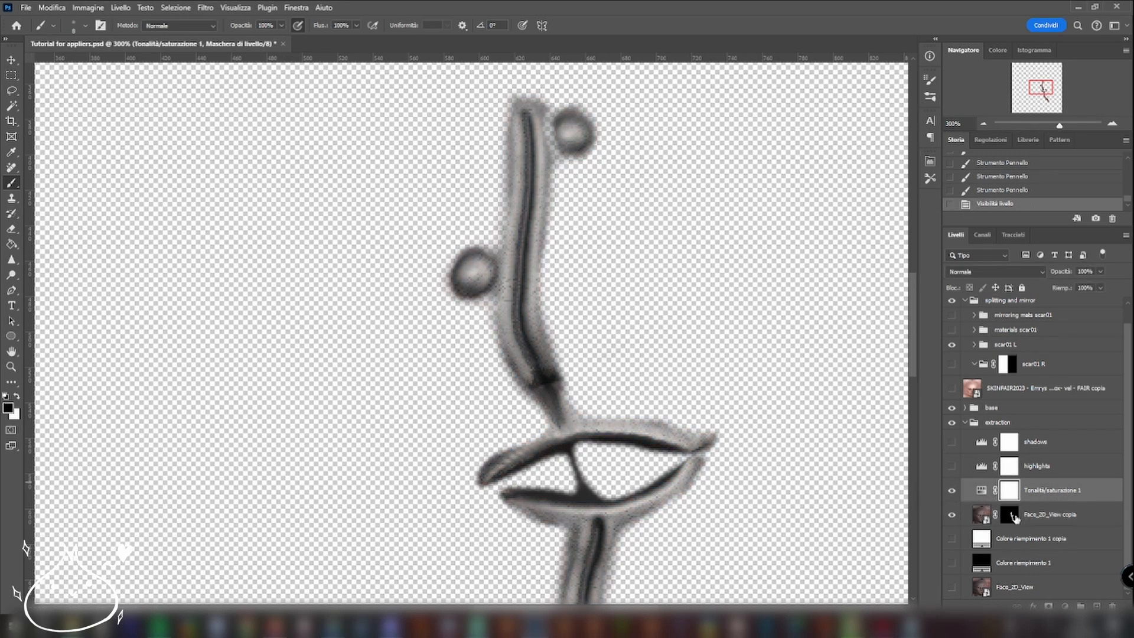
# Step: Paint out the dark strand inside the eye opening on the Face_2D_View copia layer mask
pyautogui.click(1010, 514)
pyautogui.moveTo(588, 466)
pyautogui.mouseDown()
pyautogui.moveTo(564, 450)
pyautogui.moveTo(597, 479)
pyautogui.moveTo(579, 490)
pyautogui.moveTo(519, 489)
pyautogui.moveTo(620, 458)
pyautogui.mouseUp()
# Step: Show the shadows adjustment layer over the desaturated scar and keep the highlights layer hidden
pyautogui.click(981, 124)
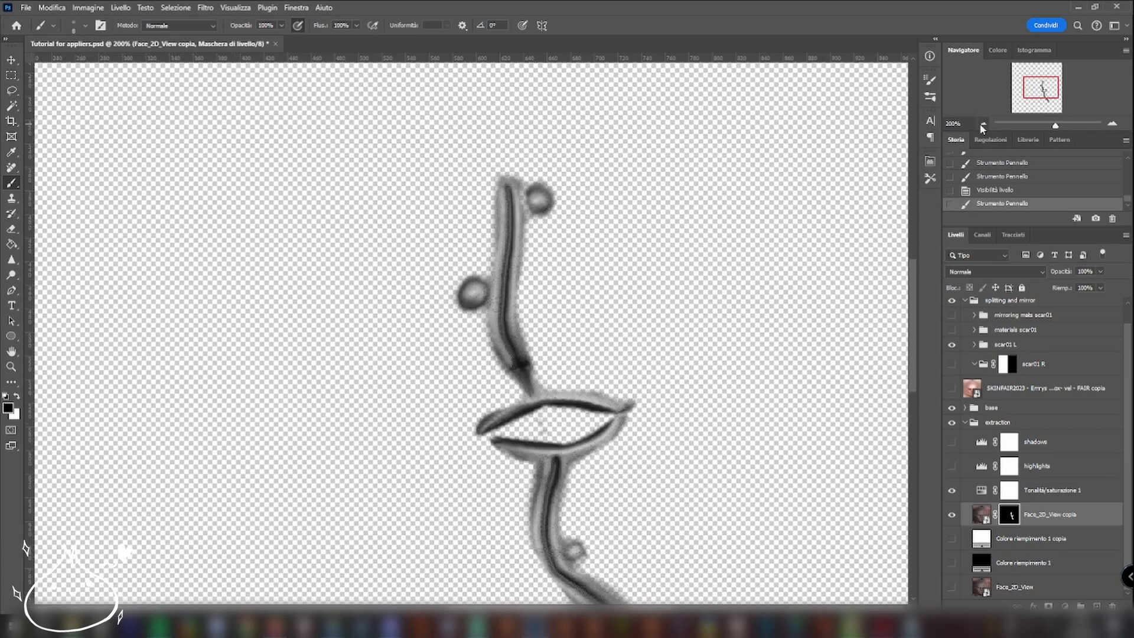
pyautogui.click(981, 124)
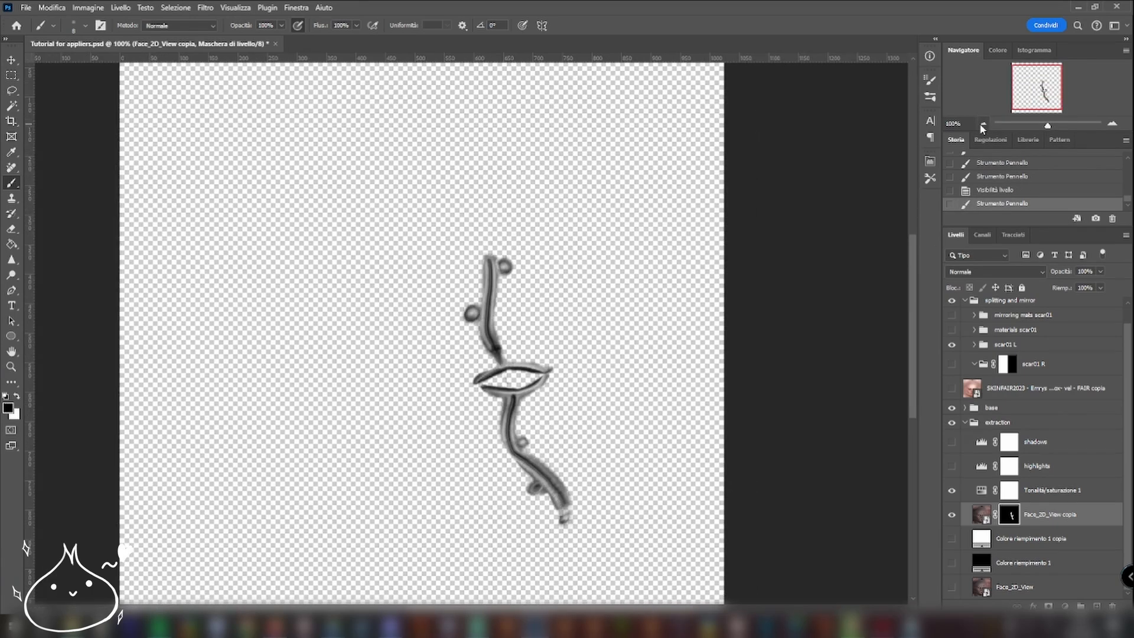
pyautogui.click(952, 466)
pyautogui.click(952, 443)
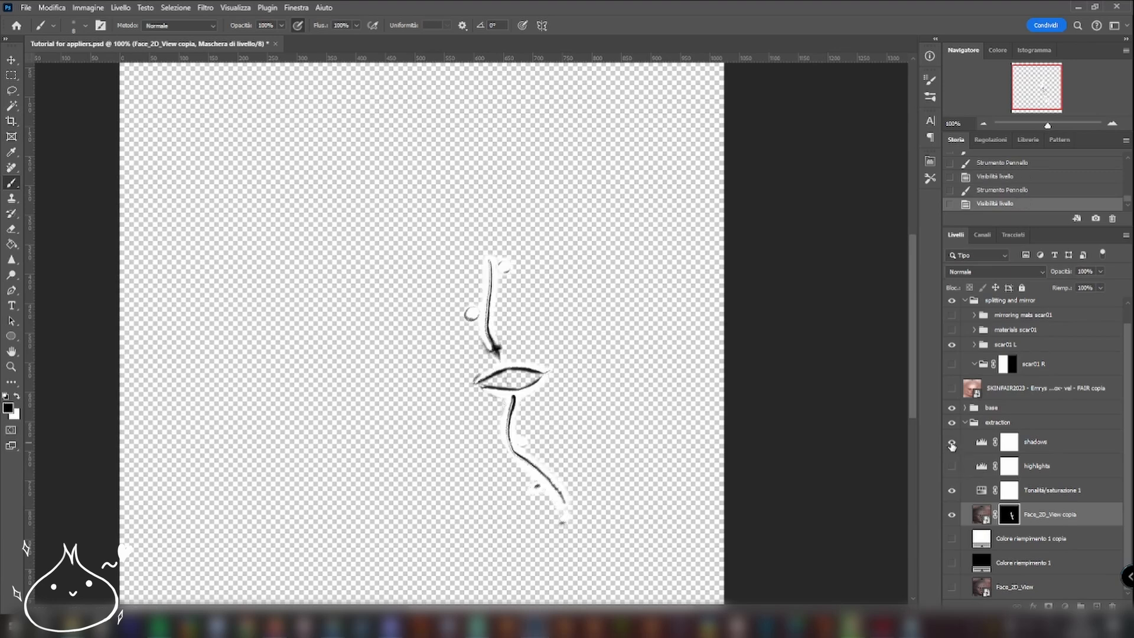
# Step: Select the shadows adjustment layer and open its Valori tonali settings to examine them
pyautogui.click(980, 443)
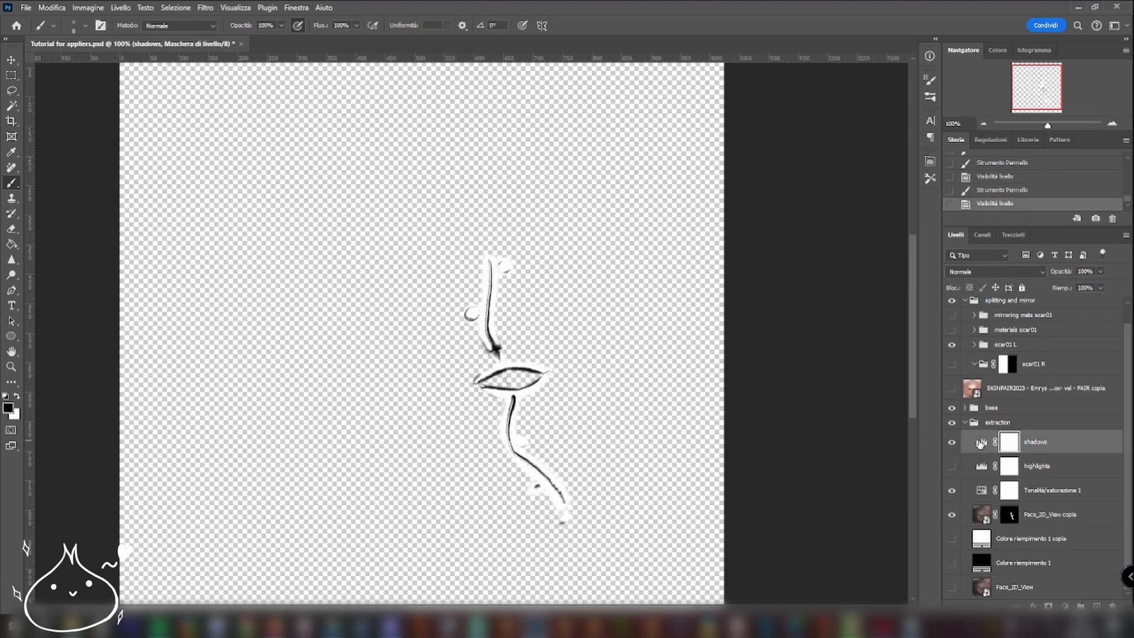
pyautogui.click(1064, 606)
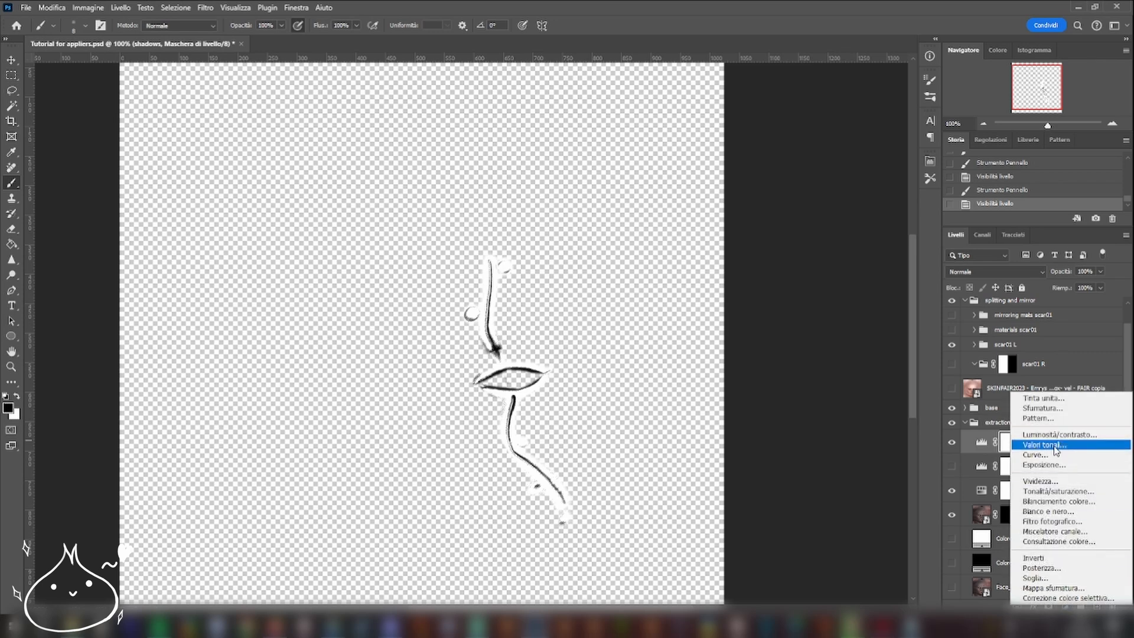
pyautogui.click(981, 443)
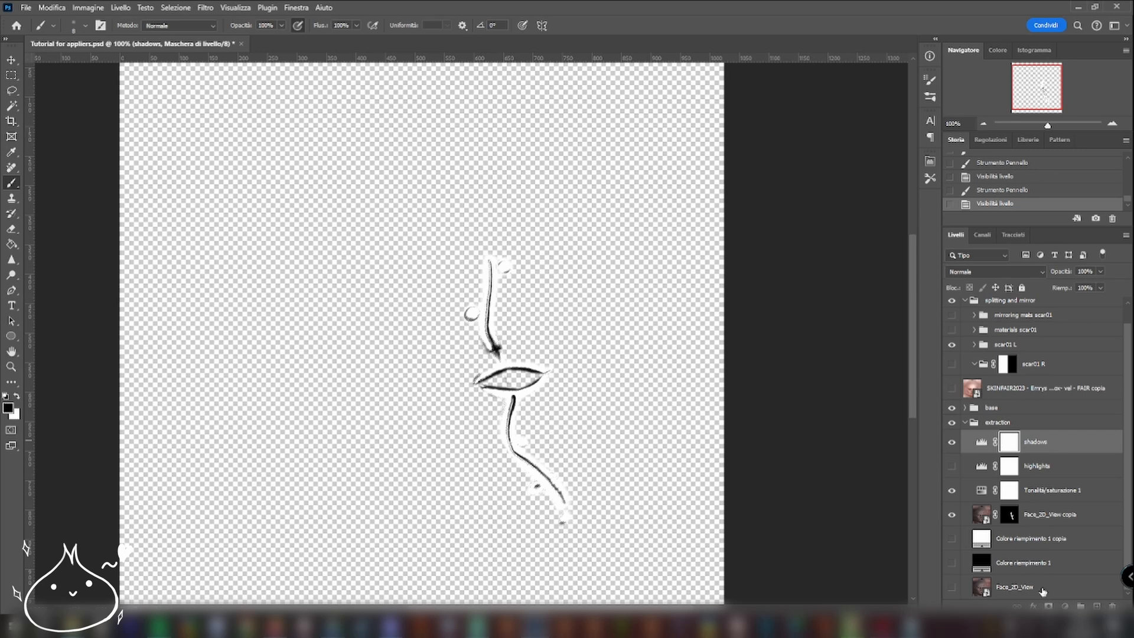
pyautogui.click(1066, 606)
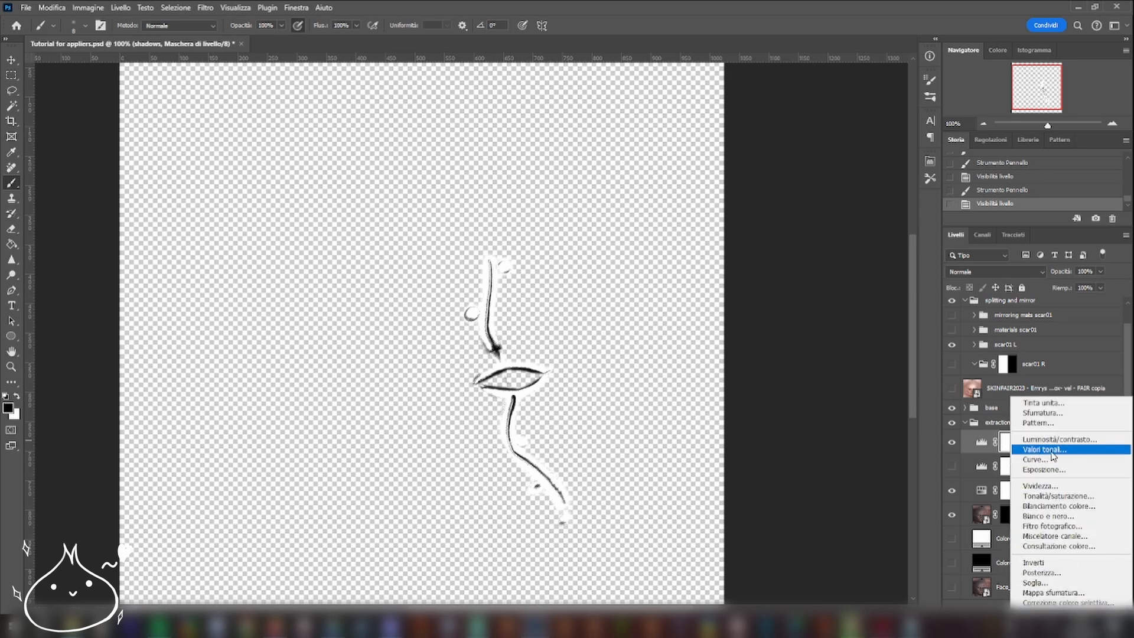
pyautogui.click(988, 450)
pyautogui.click(982, 447)
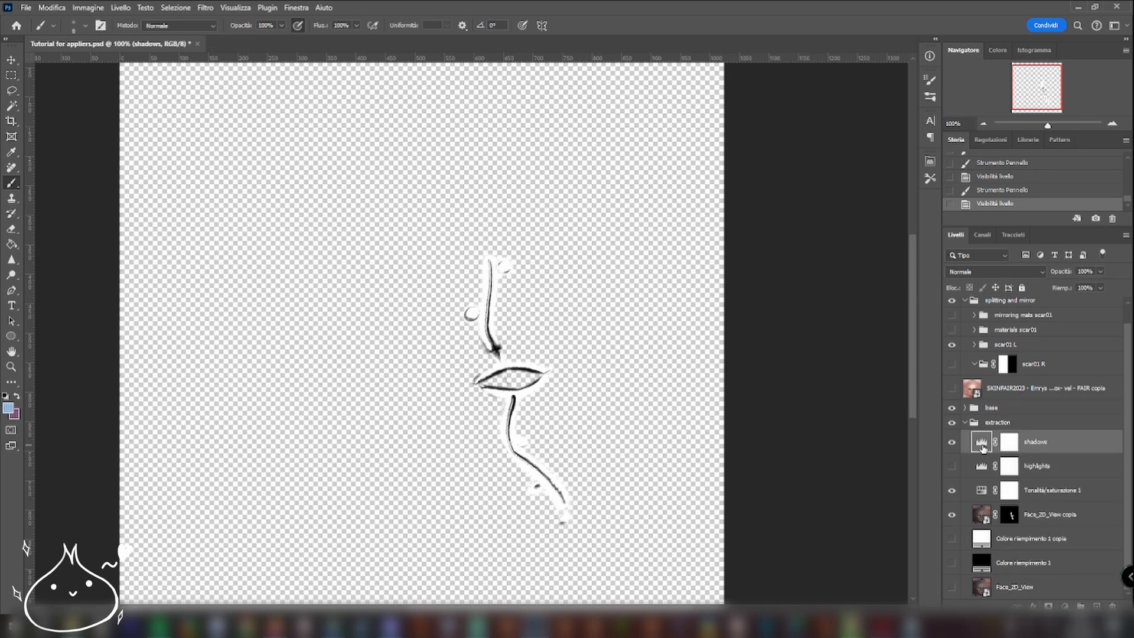
pyautogui.doubleClick(982, 445)
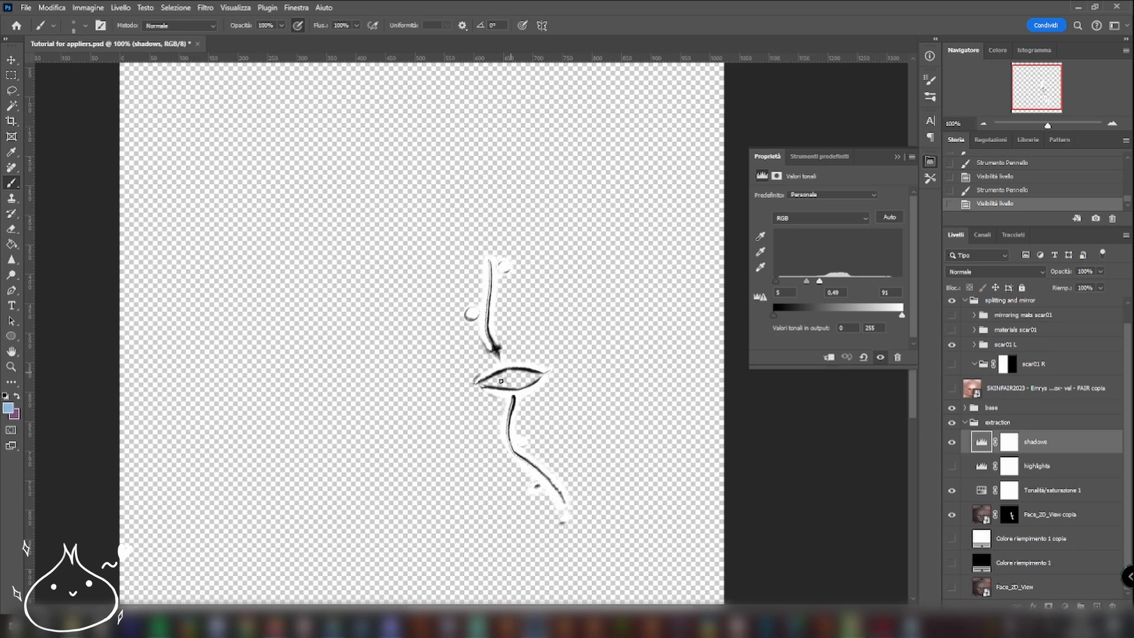
# Step: Show the white Colore riempimento 1 copia fill layer and load the RGB composite channel as a selection
pyautogui.click(950, 540)
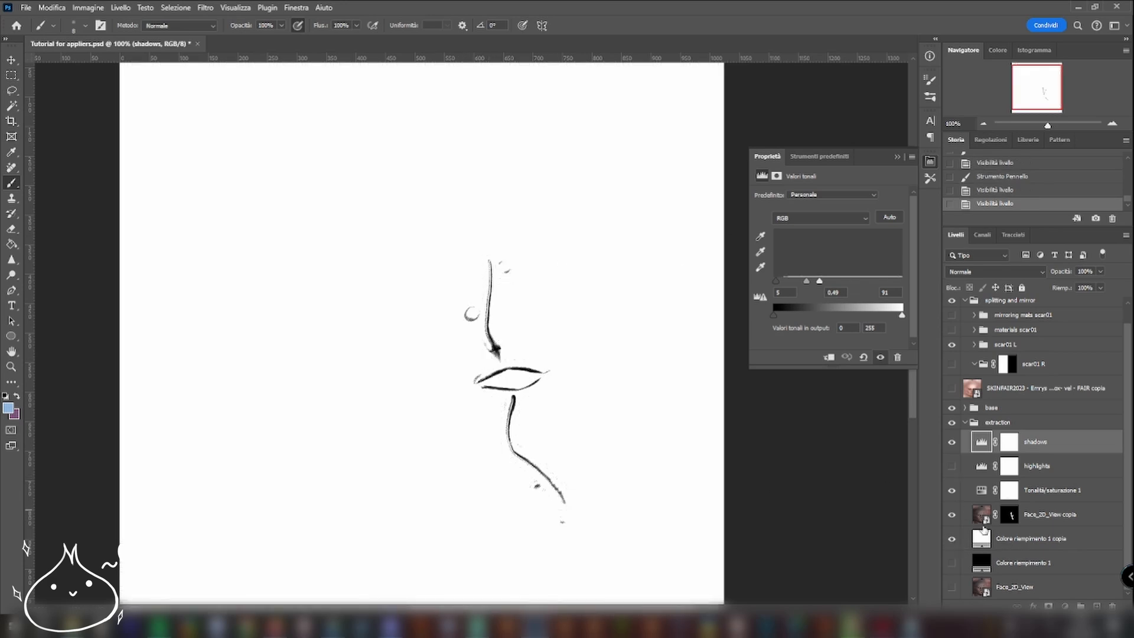
pyautogui.click(980, 235)
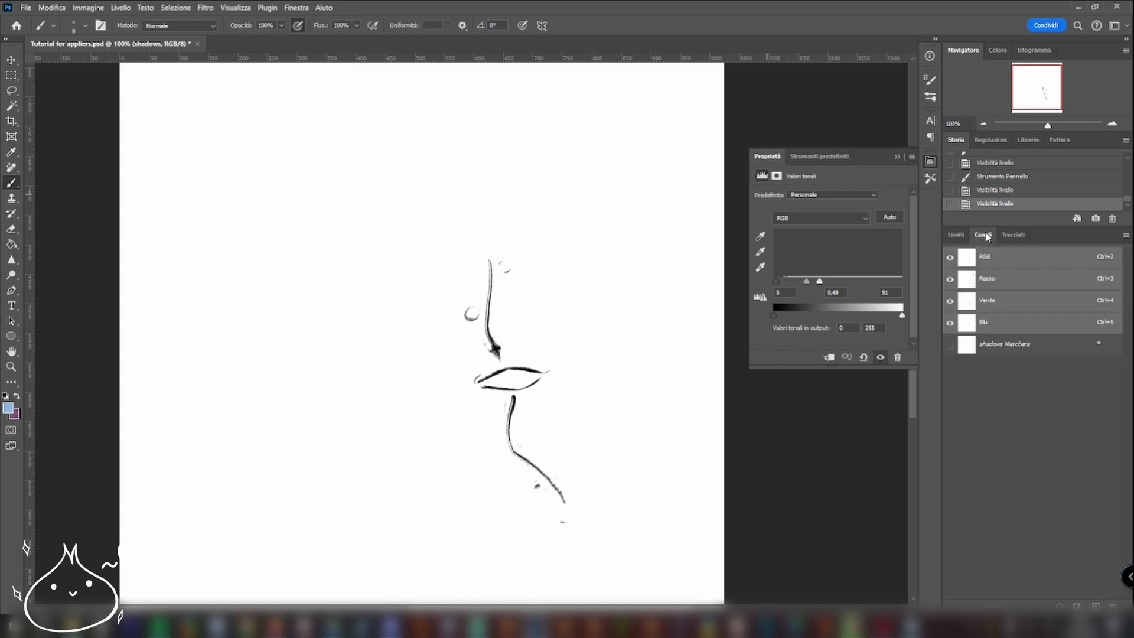
pyautogui.keyDown('ctrl'); pyautogui.click(969, 266); pyautogui.keyUp('ctrl')
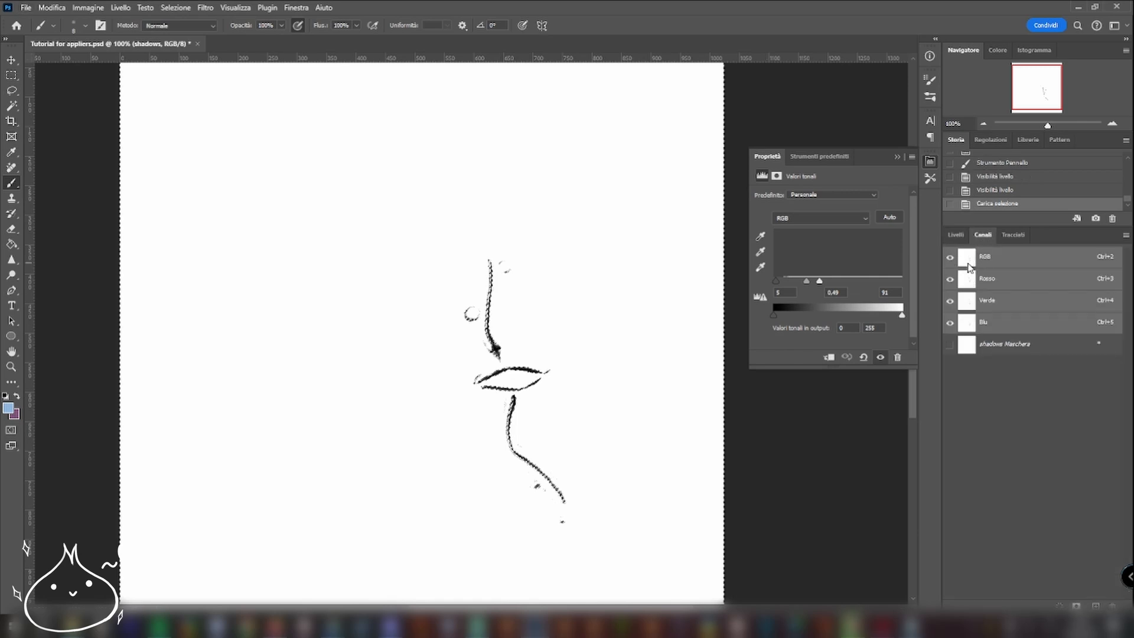
# Step: Add a light blue (8eb5dd) solid colour fill layer masked by the selection, above the SKINFAIR2023 skin layer in the base group
pyautogui.click(957, 235)
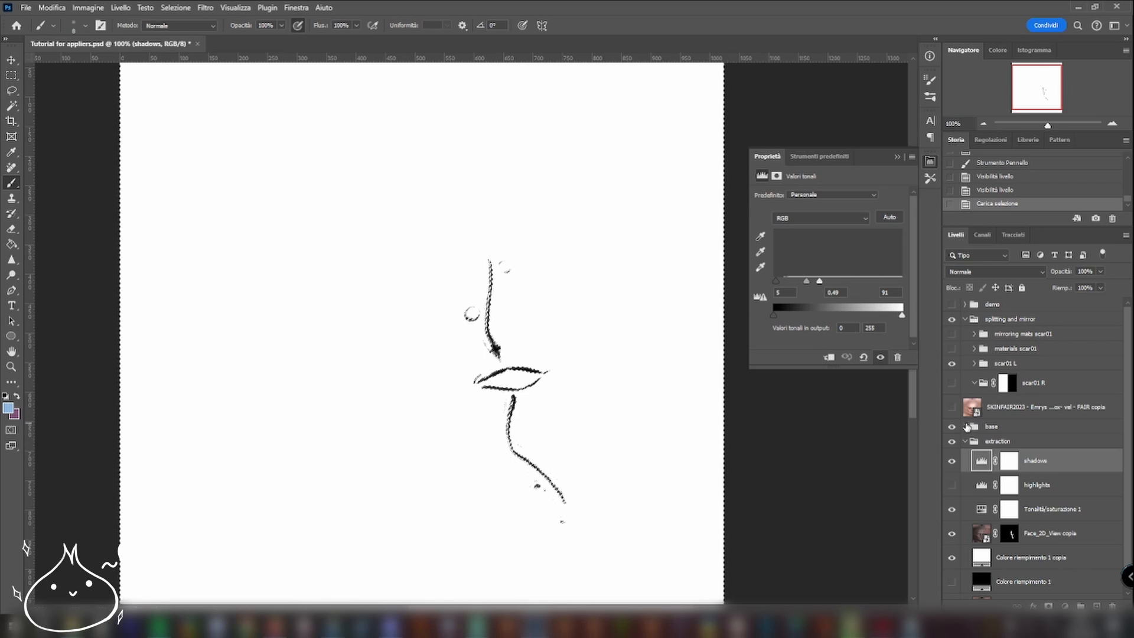
pyautogui.click(967, 426)
pyautogui.scroll(-1, 985, 462)
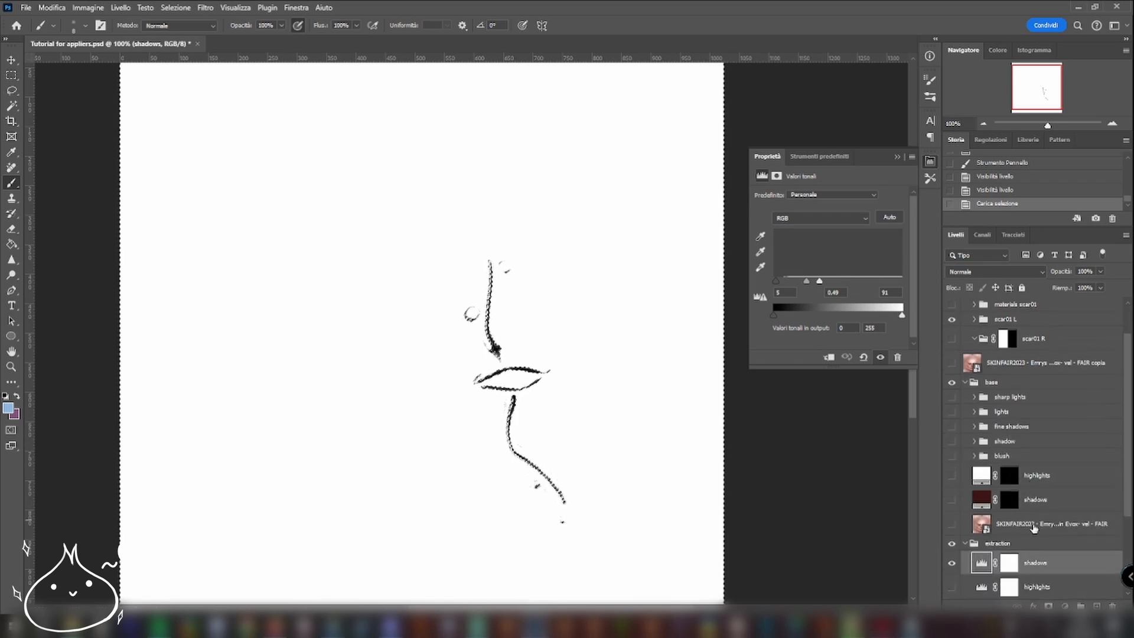
pyautogui.click(1040, 526)
pyautogui.click(1066, 607)
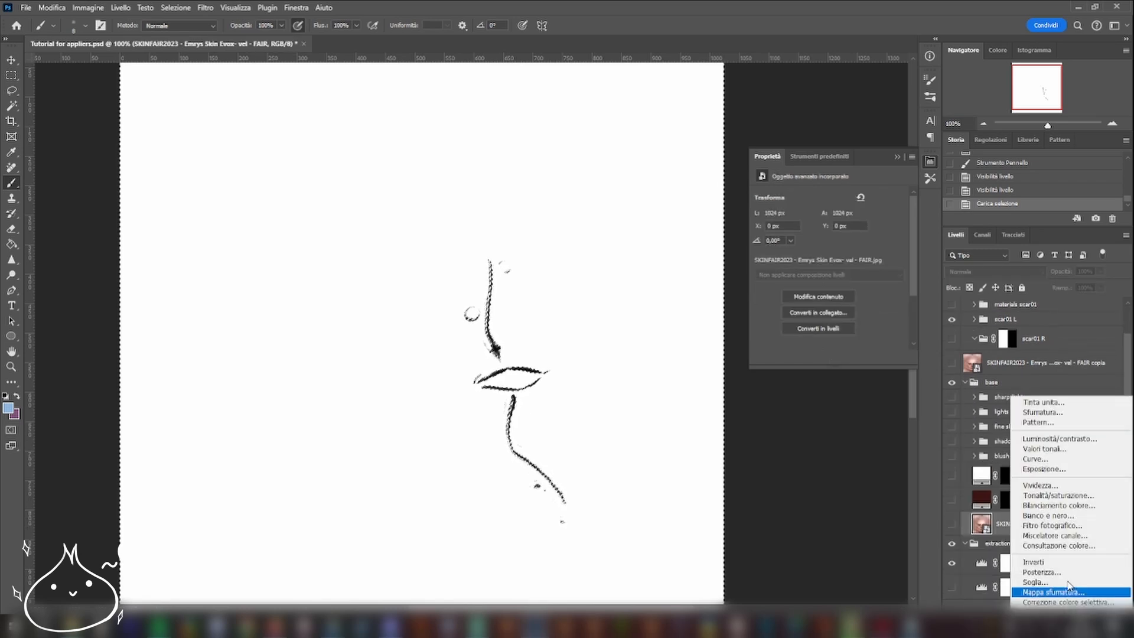
pyautogui.click(1059, 407)
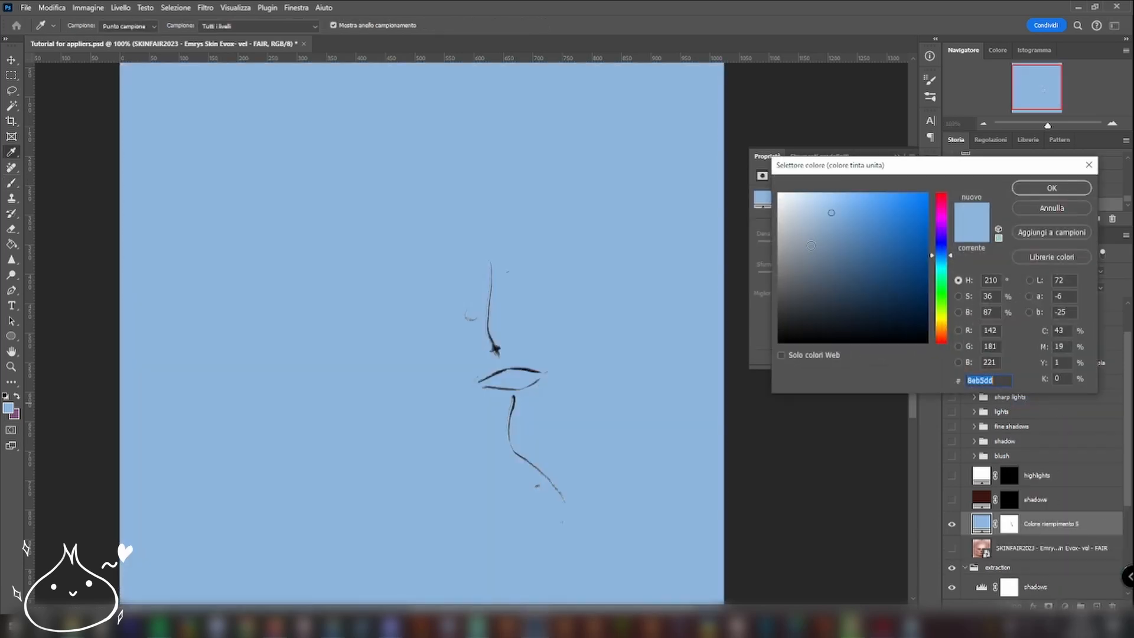
pyautogui.click(1046, 188)
# Step: Rename the new blue fill layer as shadows and invert its layer mask
pyautogui.doubleClick(1046, 524)
pyautogui.write('shadows')
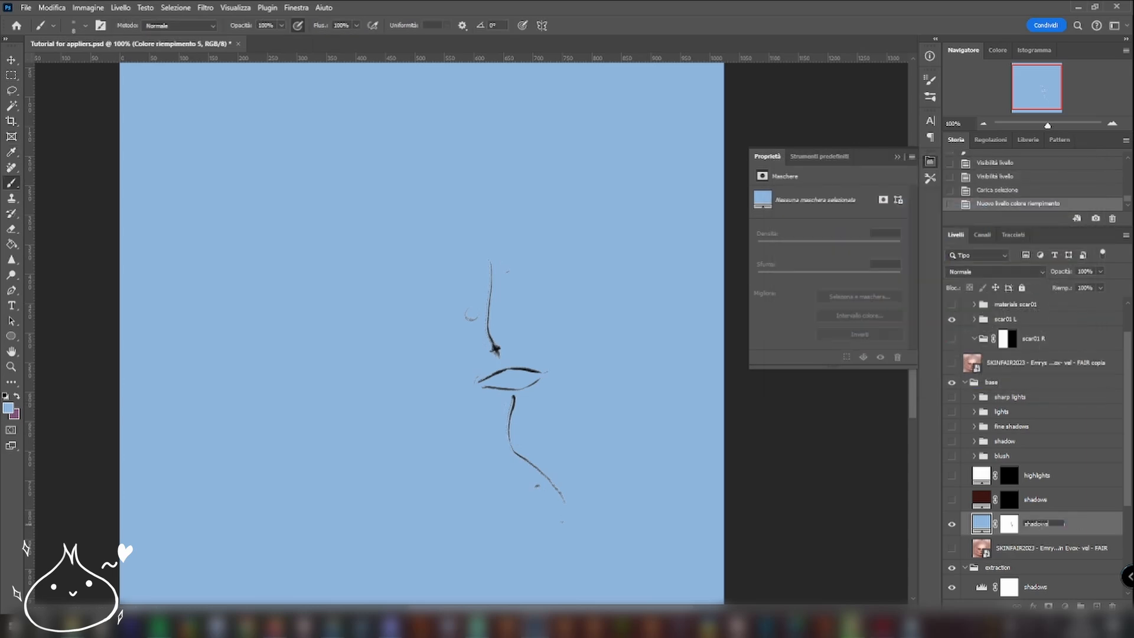
pyautogui.press('Return')
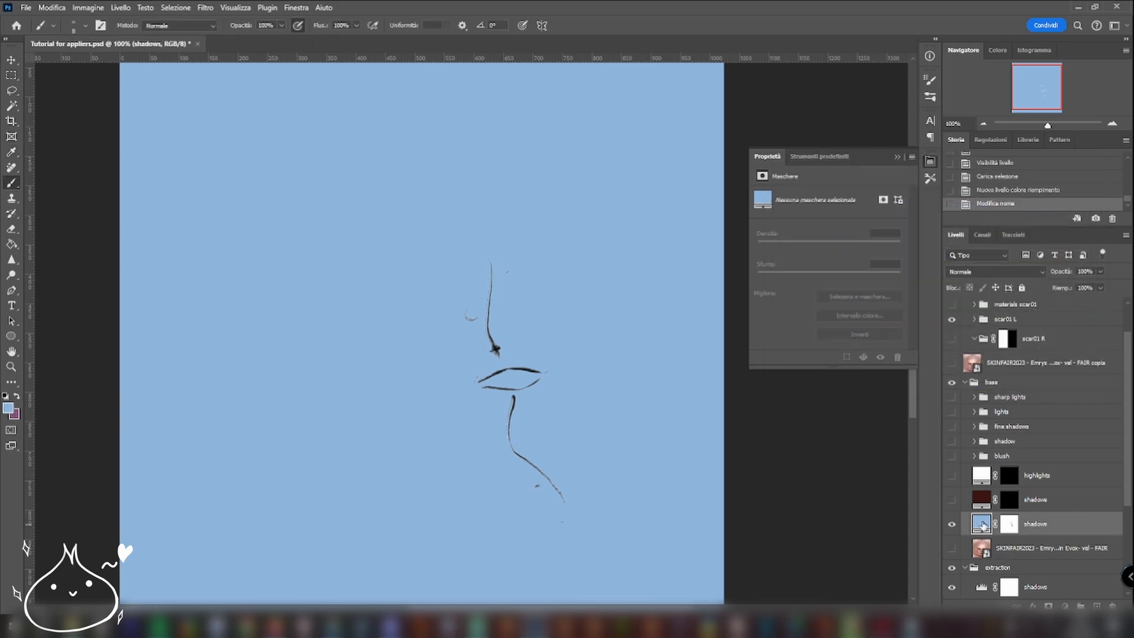
pyautogui.click(1012, 526)
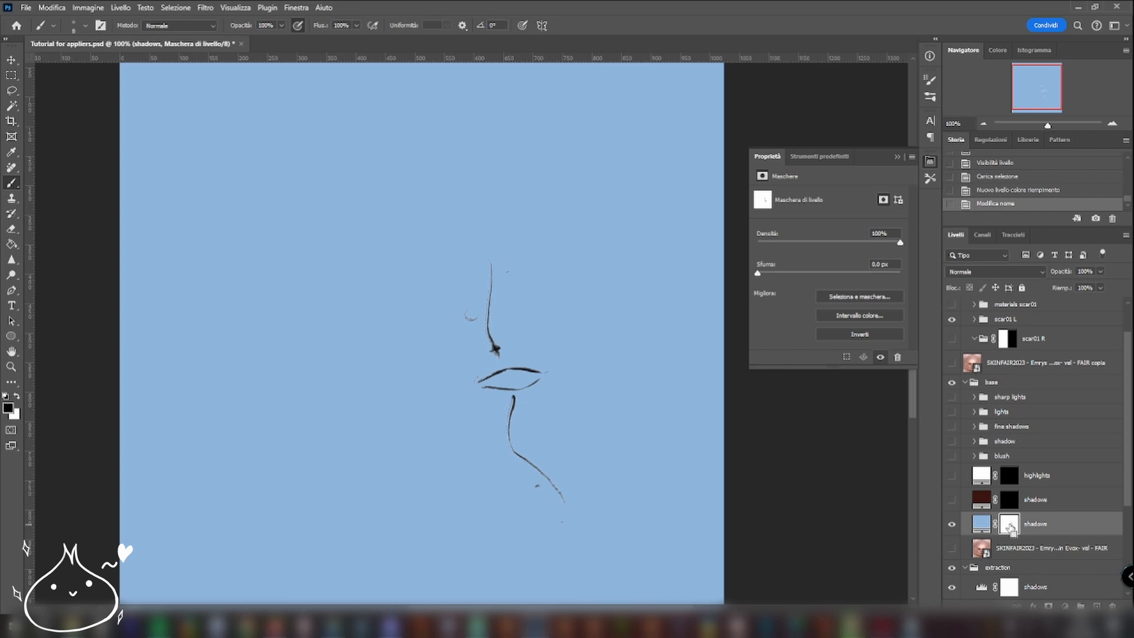
pyautogui.hotkey('ctrl', 'i')
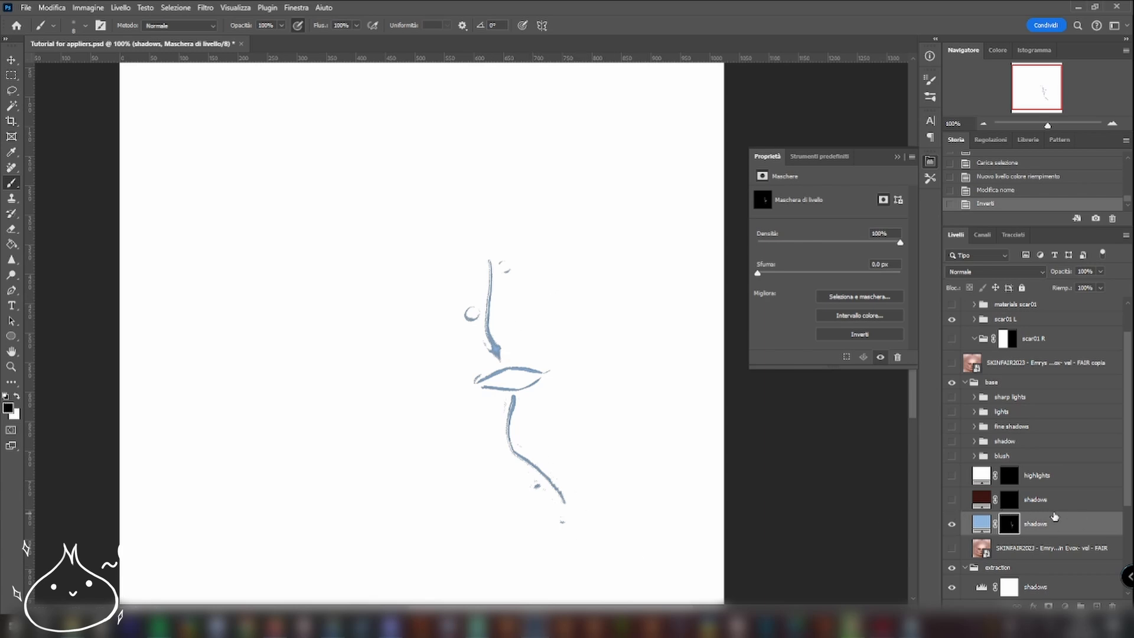
# Step: Hide the blue shadows fill and the shadows adjustment layer, and show and select the highlights adjustment layer
pyautogui.scroll(-3, 1045, 514)
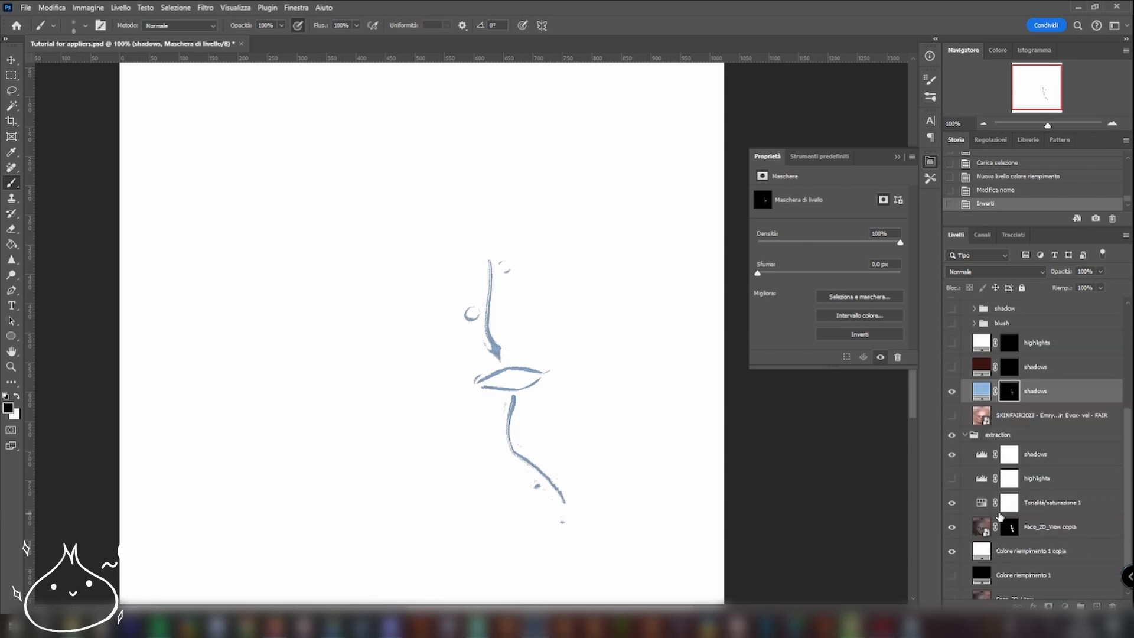
pyautogui.scroll(-1, 1001, 513)
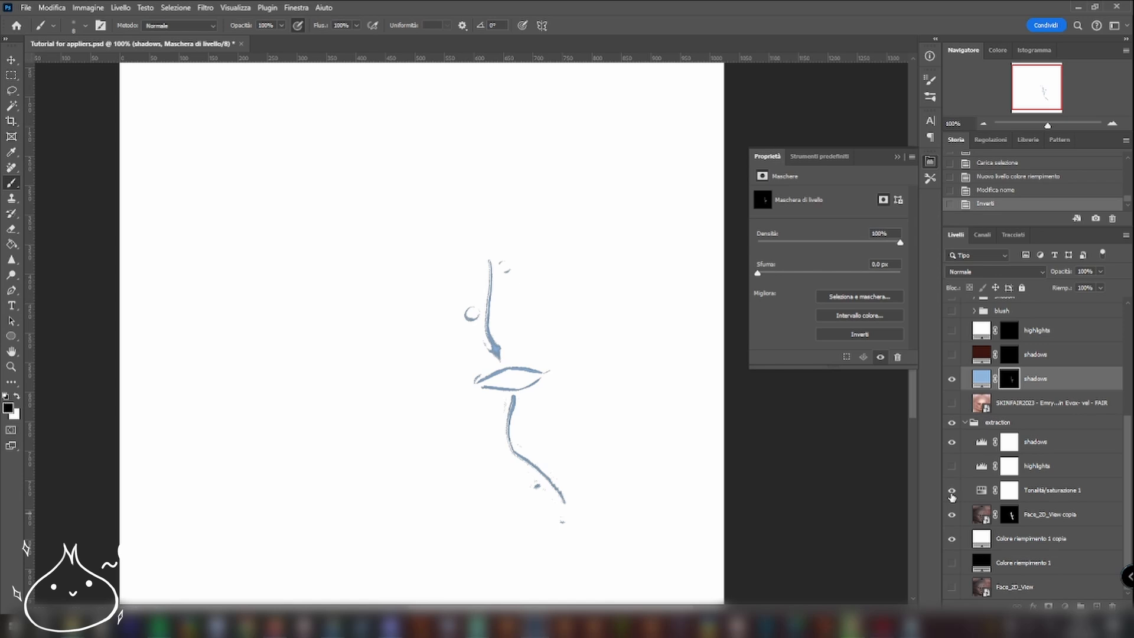
pyautogui.click(952, 379)
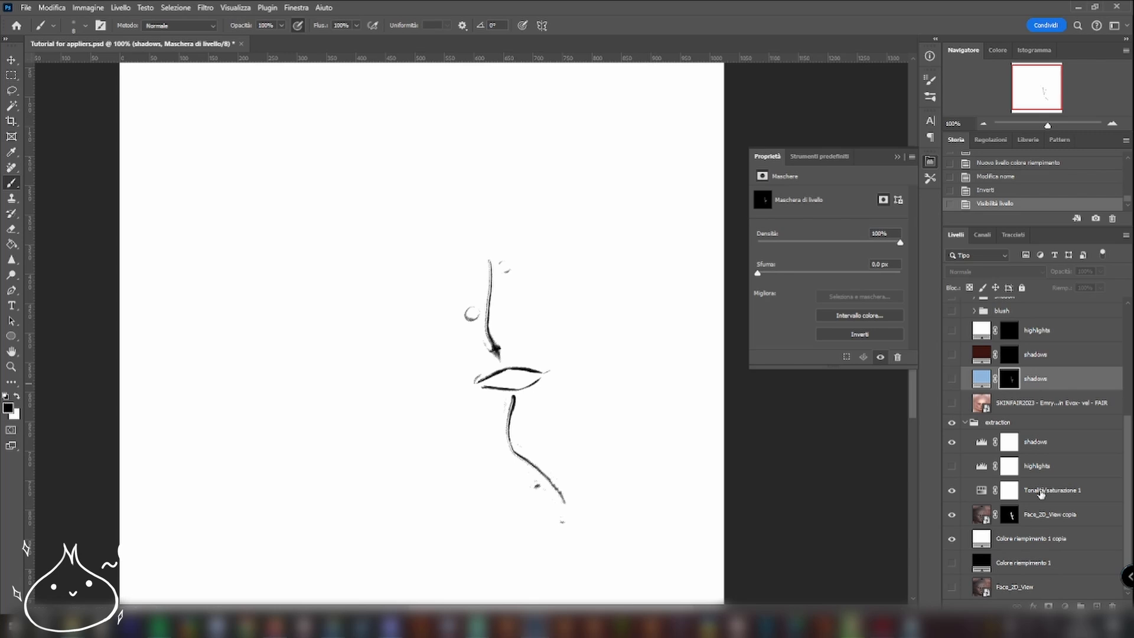
pyautogui.click(951, 443)
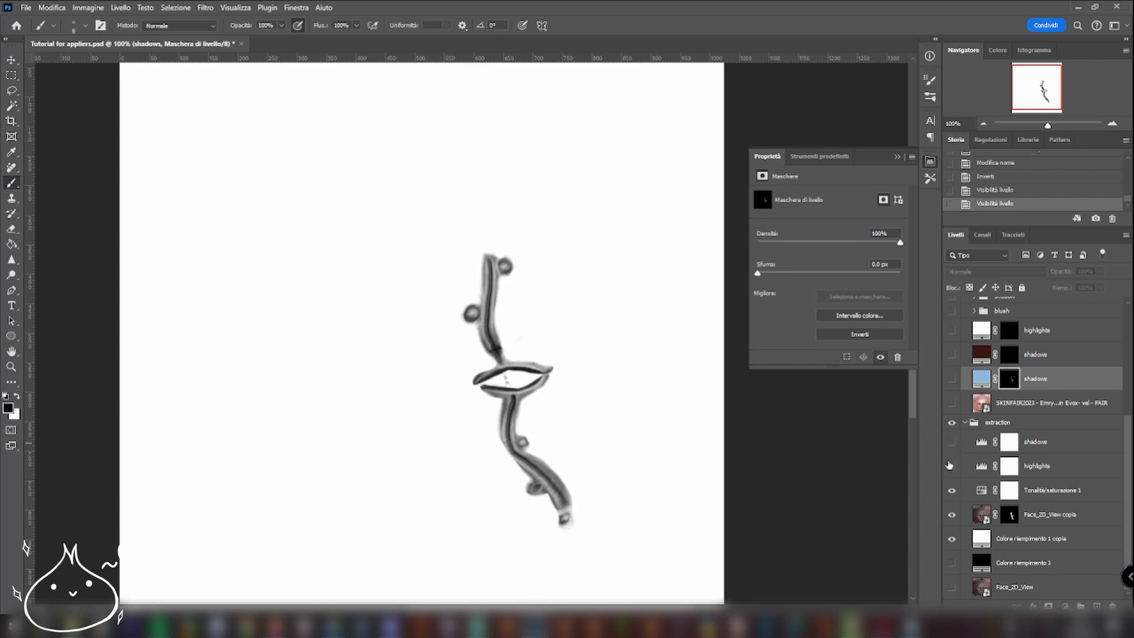
pyautogui.click(951, 466)
pyautogui.click(1001, 463)
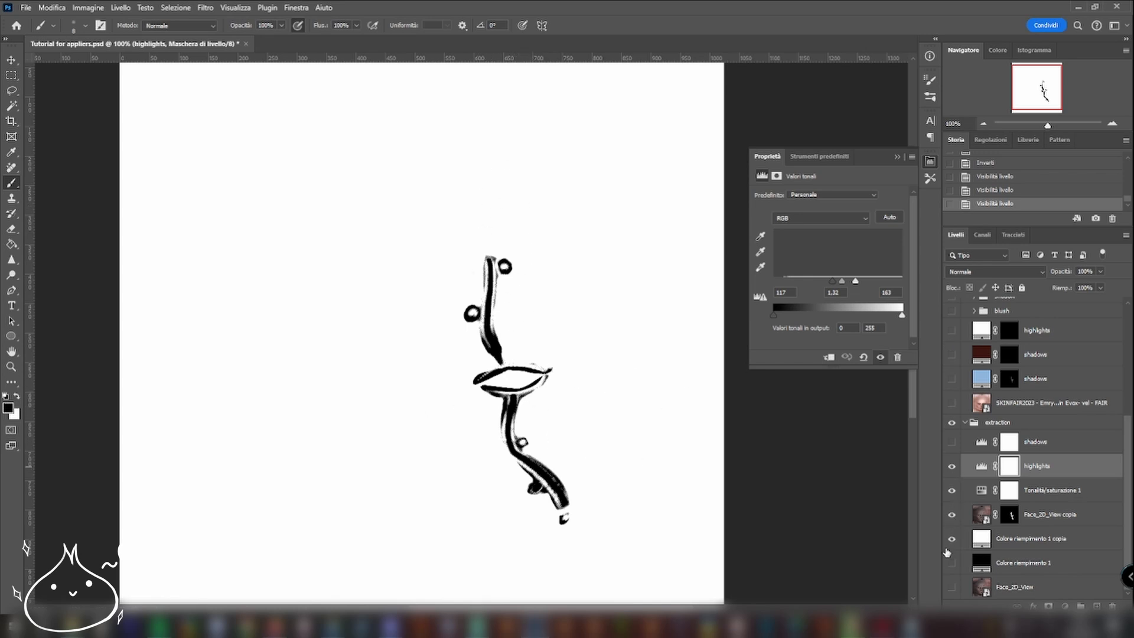
# Step: Swap the white backdrop fill for the black Colore riempimento 1 and load the RGB composite channel as a selection
pyautogui.click(952, 538)
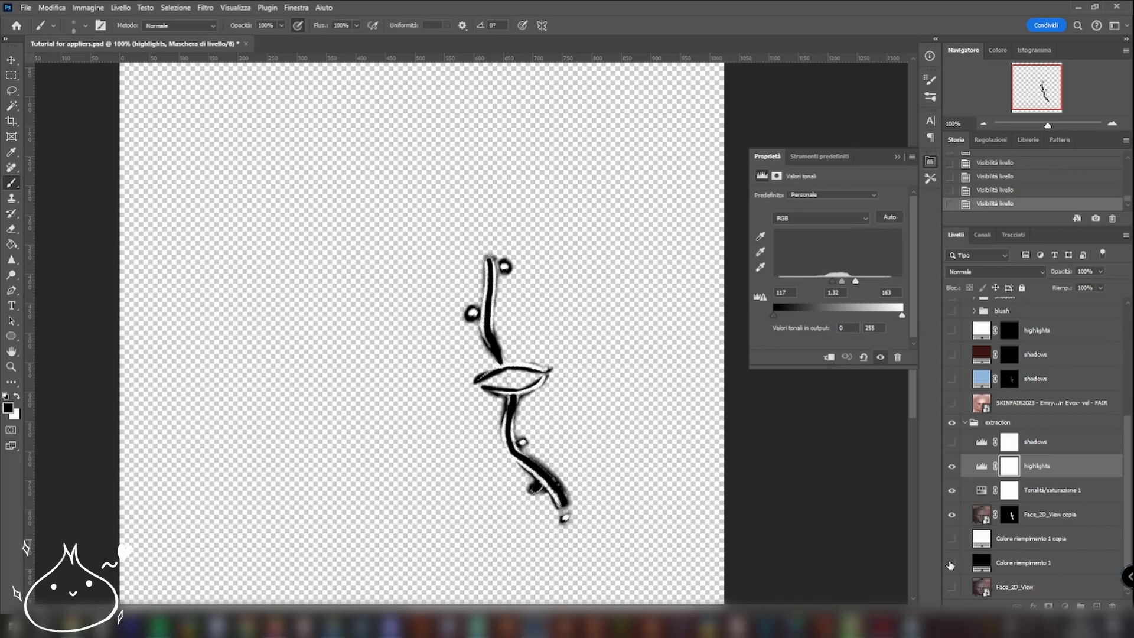
pyautogui.click(951, 564)
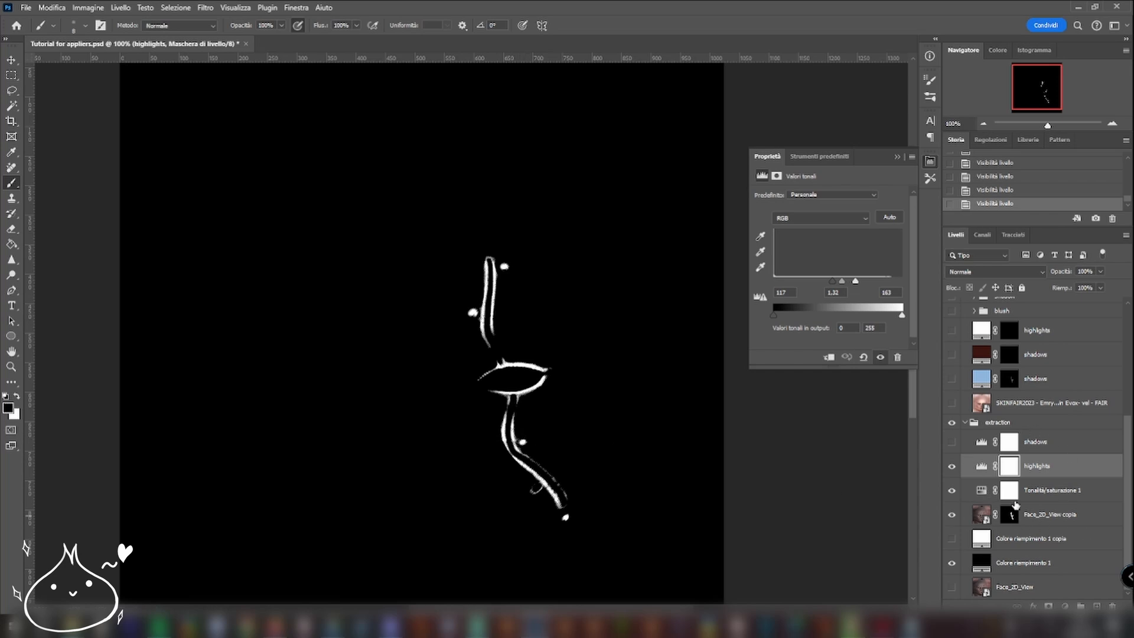
pyautogui.click(983, 235)
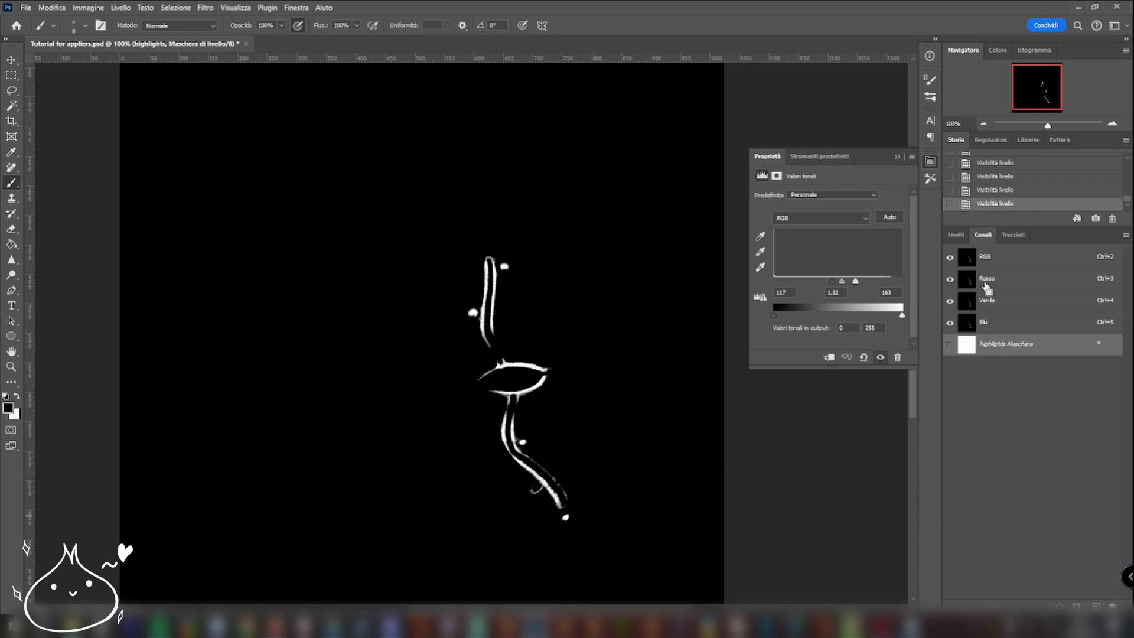
pyautogui.keyDown('ctrl'); pyautogui.click(967, 259); pyautogui.keyUp('ctrl')
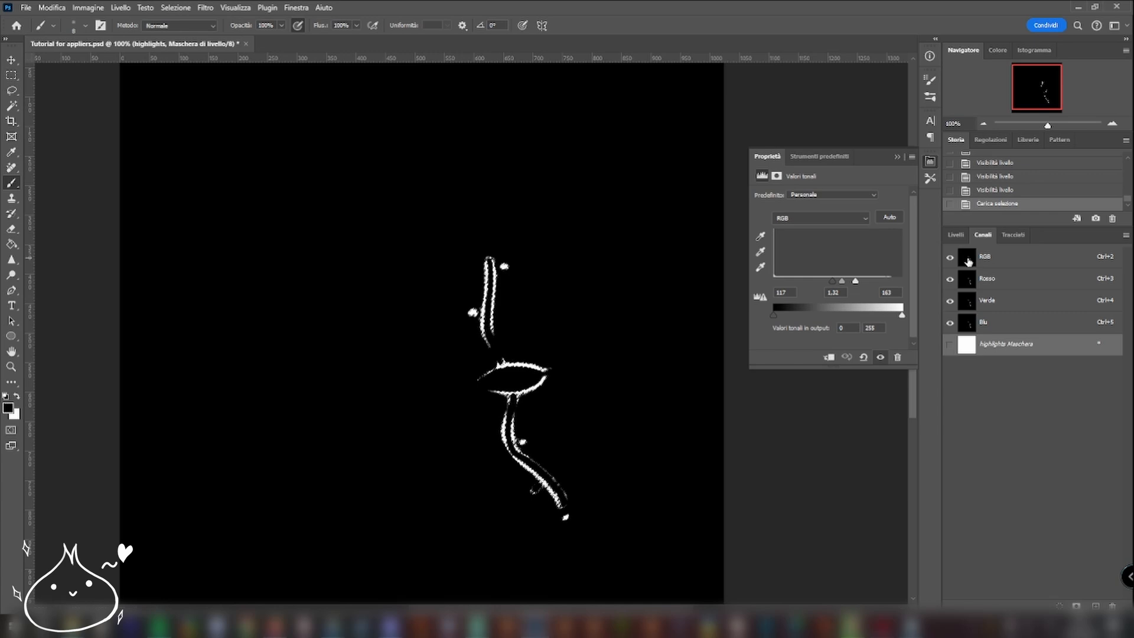
# Step: Add a pink-violet (d58edd) solid colour fill layer masked by the highlights selection, directly above the blue shadows fill
pyautogui.click(953, 234)
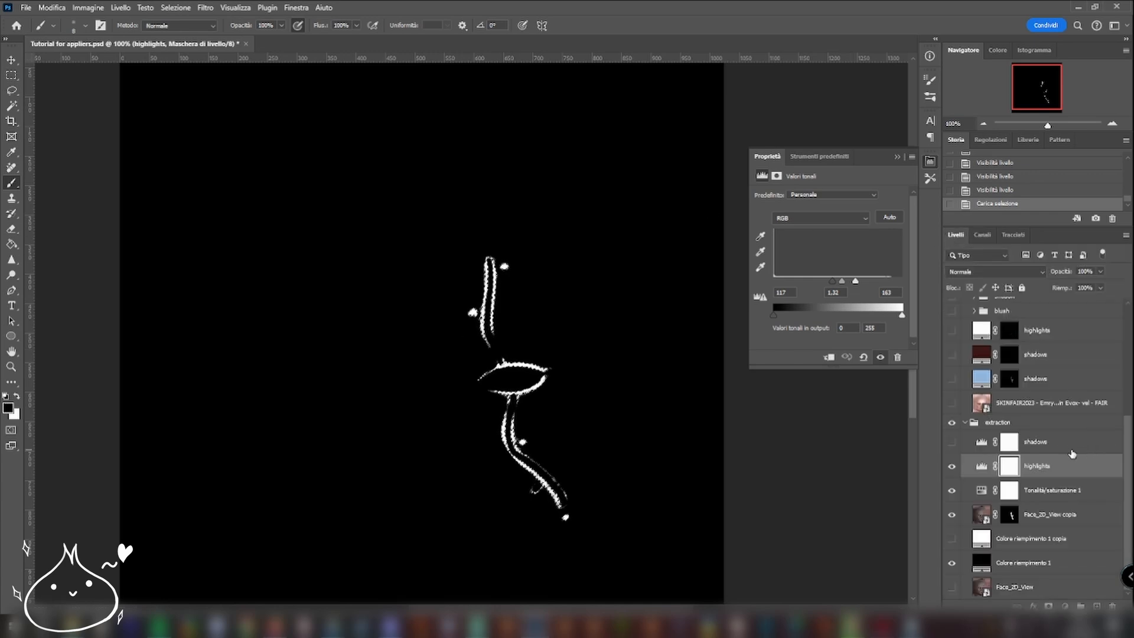
pyautogui.click(1045, 384)
pyautogui.click(1065, 607)
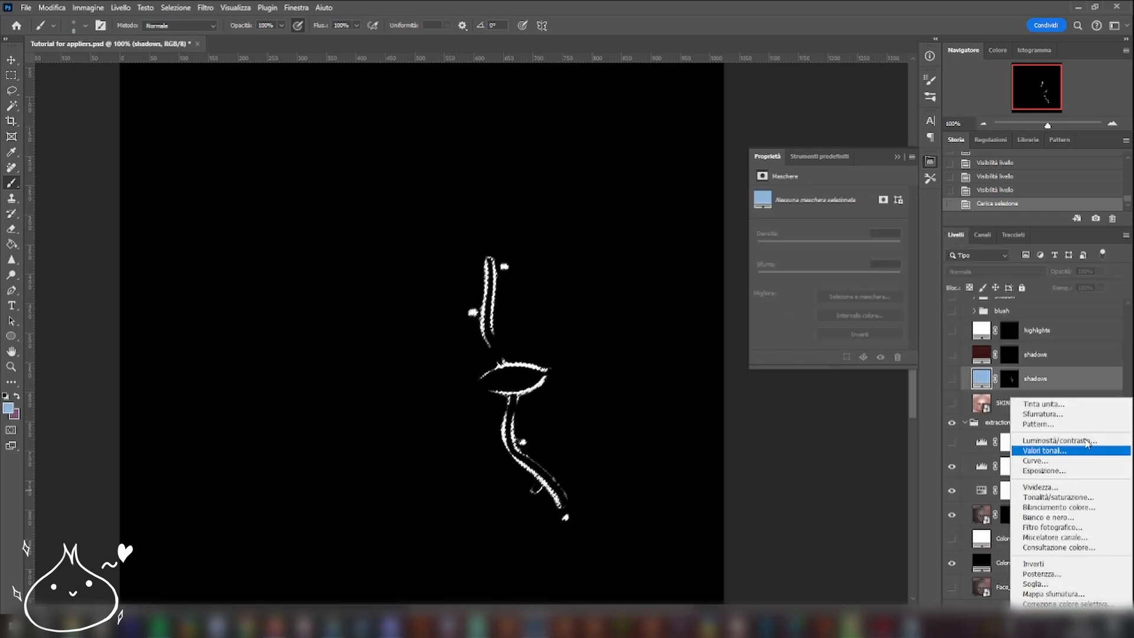
pyautogui.click(1057, 404)
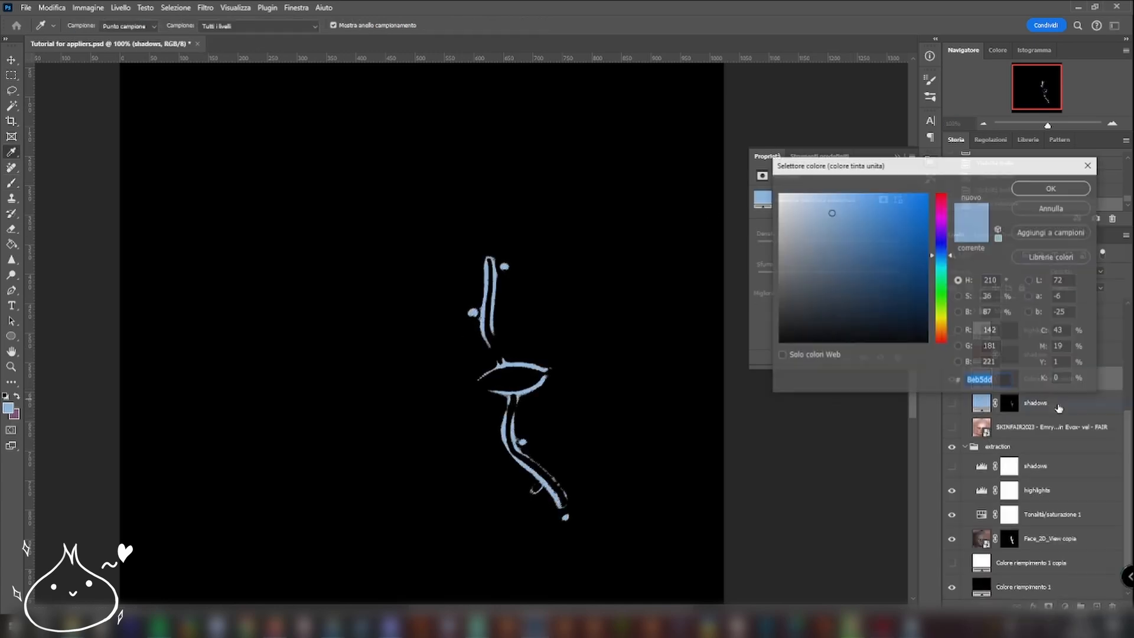
pyautogui.click(943, 220)
pyautogui.click(1051, 188)
pyautogui.press('b')
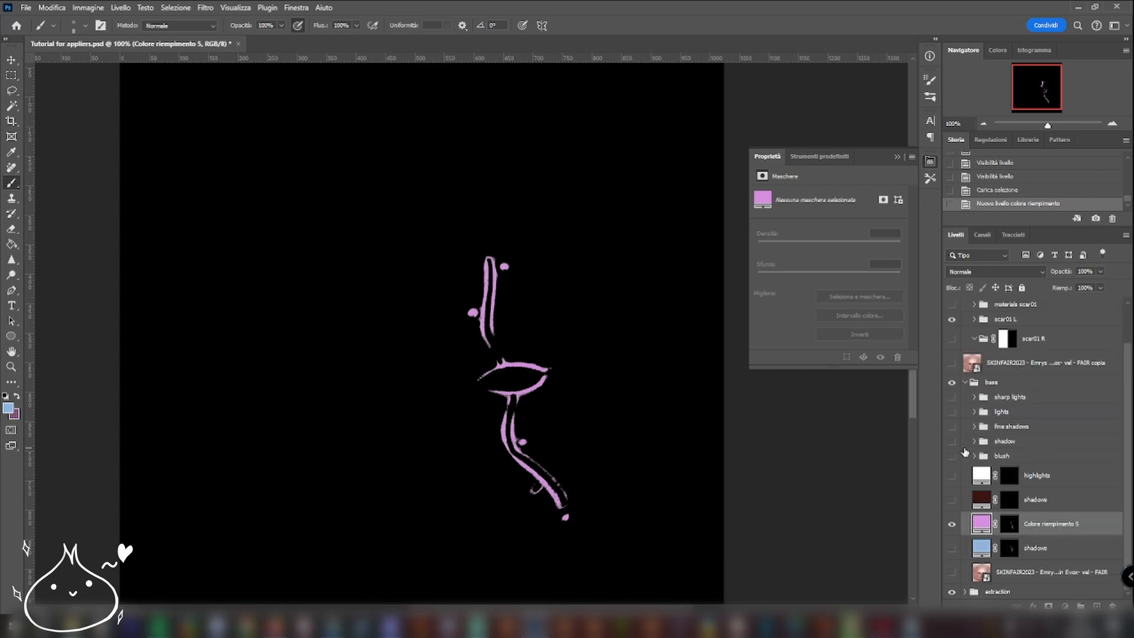
# Step: Collapse the extraction group, hide the pink fill, and show the SKINFAIR2023 skin layer with the blue shadows fill over it
pyautogui.click(966, 448)
pyautogui.click(952, 525)
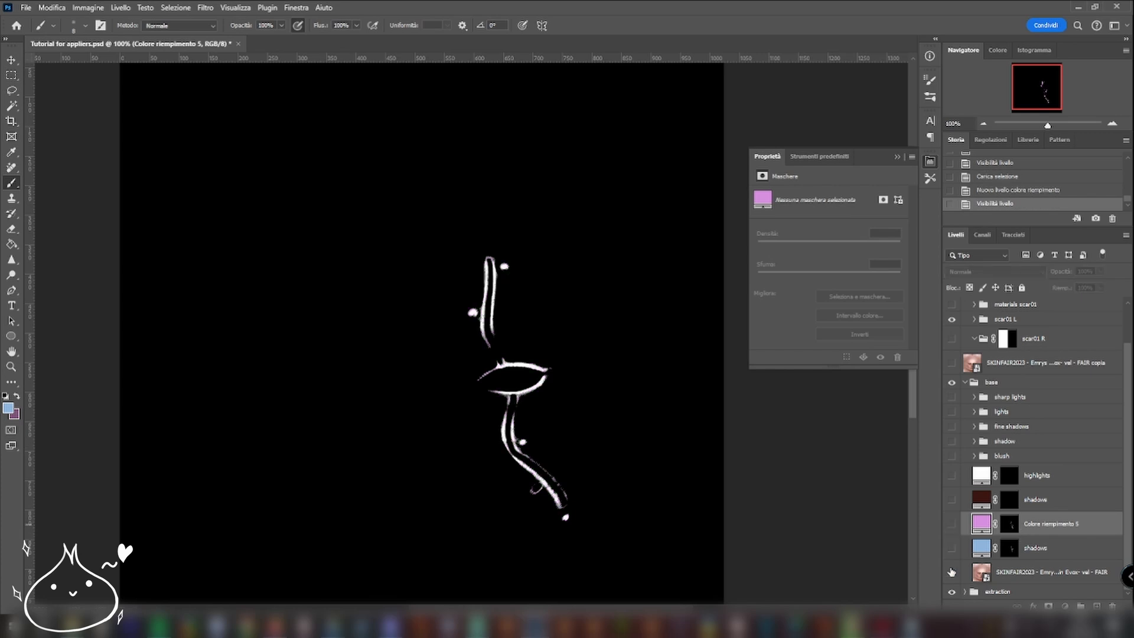
pyautogui.click(952, 572)
pyautogui.scroll(-3, 537, 408)
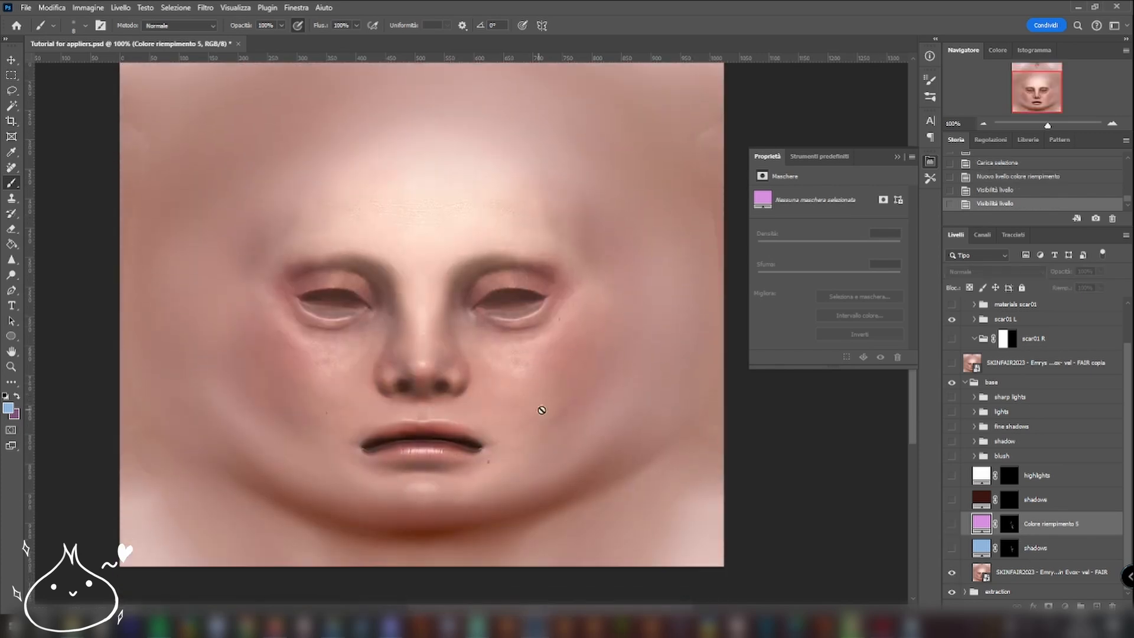
pyautogui.click(985, 124)
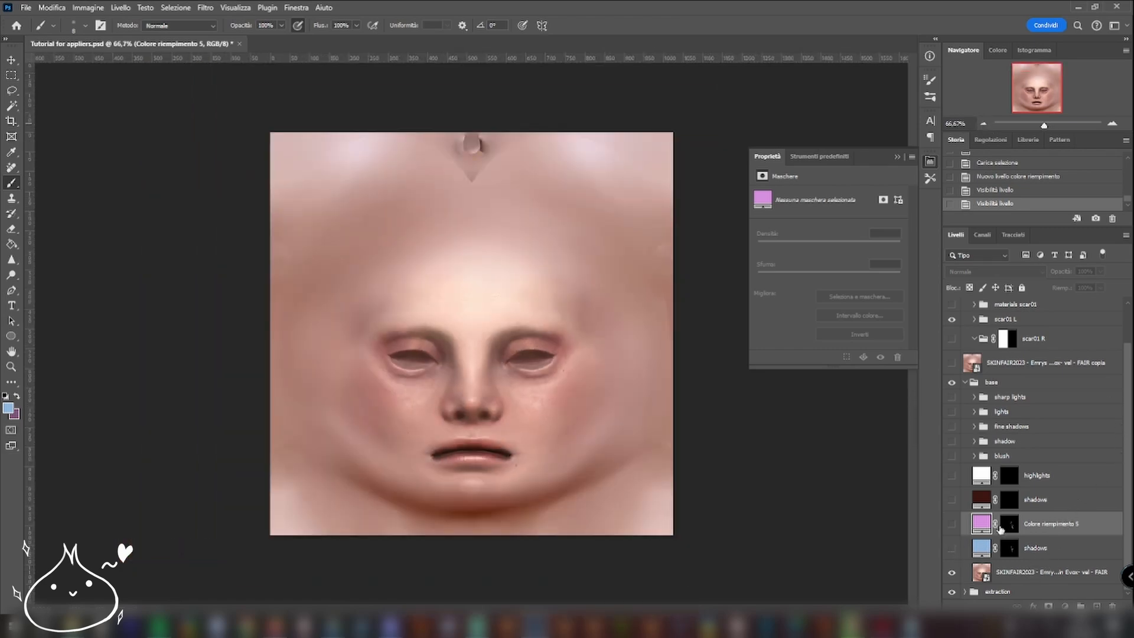
pyautogui.click(952, 548)
# Step: Change the blue shadows fill to a dark reddish brown, 411e1e, and collapse the properties display
pyautogui.click(1113, 124)
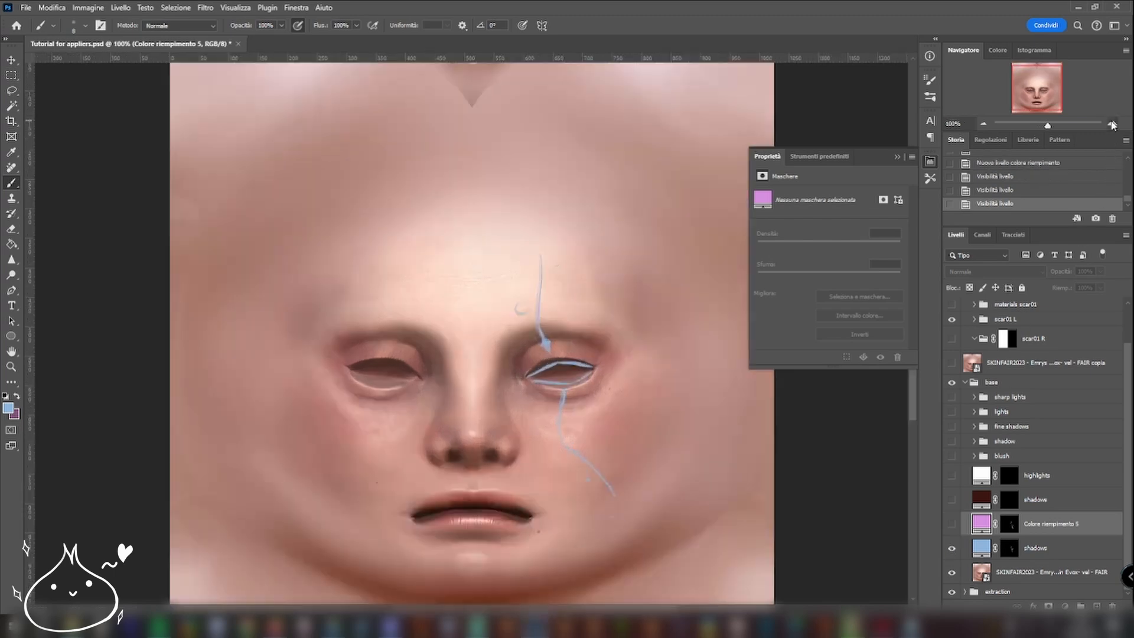
pyautogui.click(1113, 124)
pyautogui.scroll(-2, 657, 443)
pyautogui.doubleClick(982, 548)
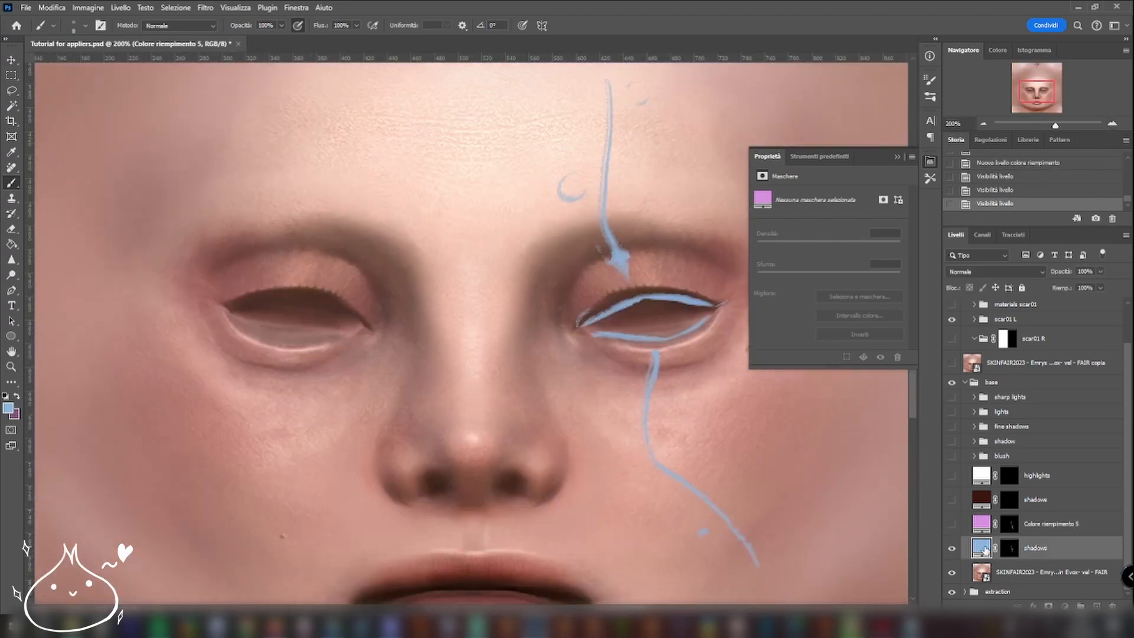
pyautogui.moveTo(874, 270); pyautogui.dragTo(774, 305)
pyautogui.click(943, 208)
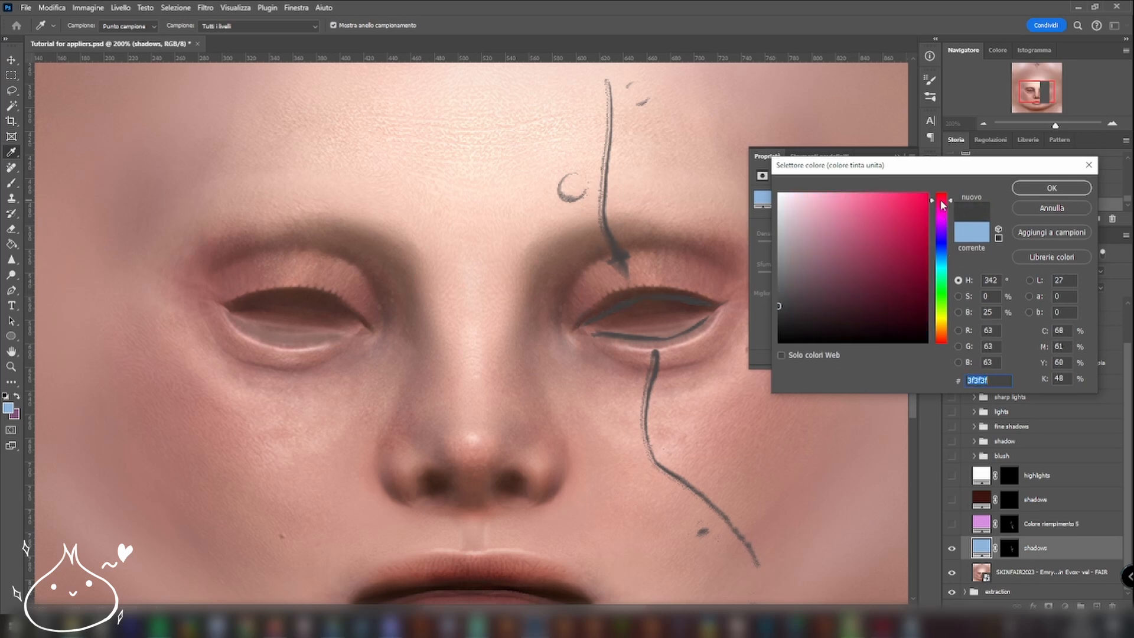
pyautogui.click(879, 303)
pyautogui.click(860, 305)
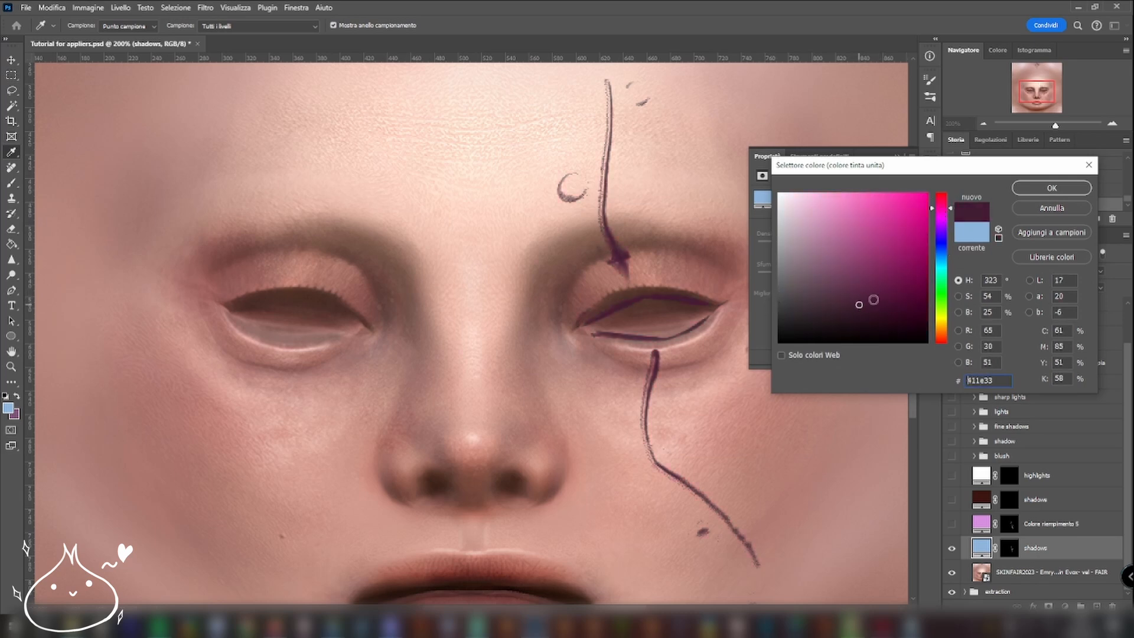
pyautogui.click(943, 215)
pyautogui.moveTo(941, 209); pyautogui.dragTo(942, 194)
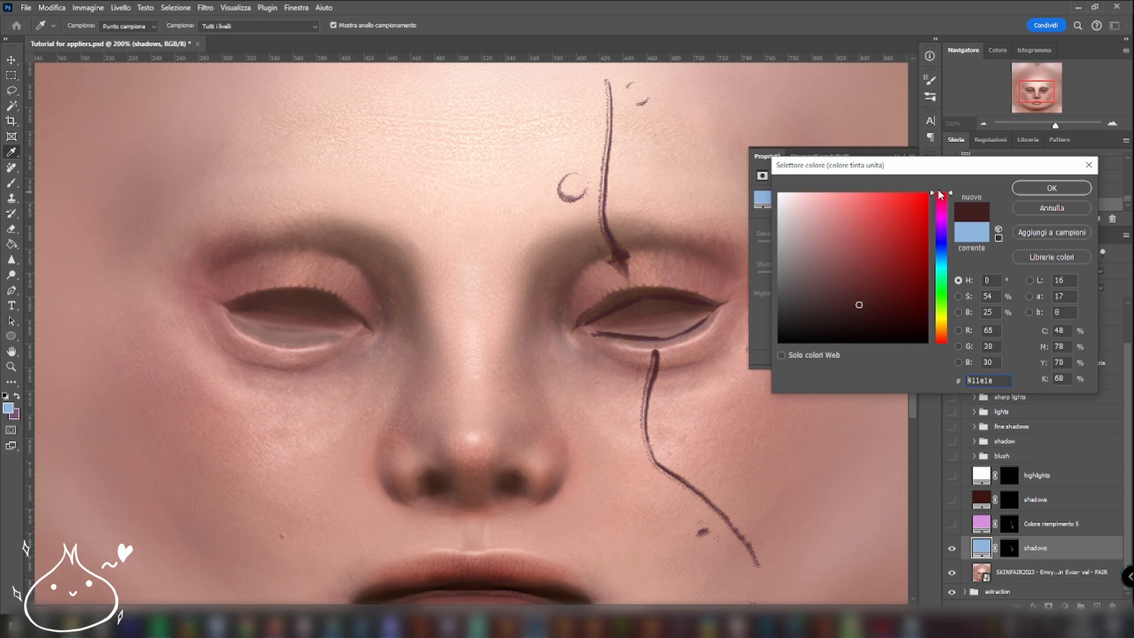
pyautogui.click(1038, 190)
pyautogui.click(907, 155)
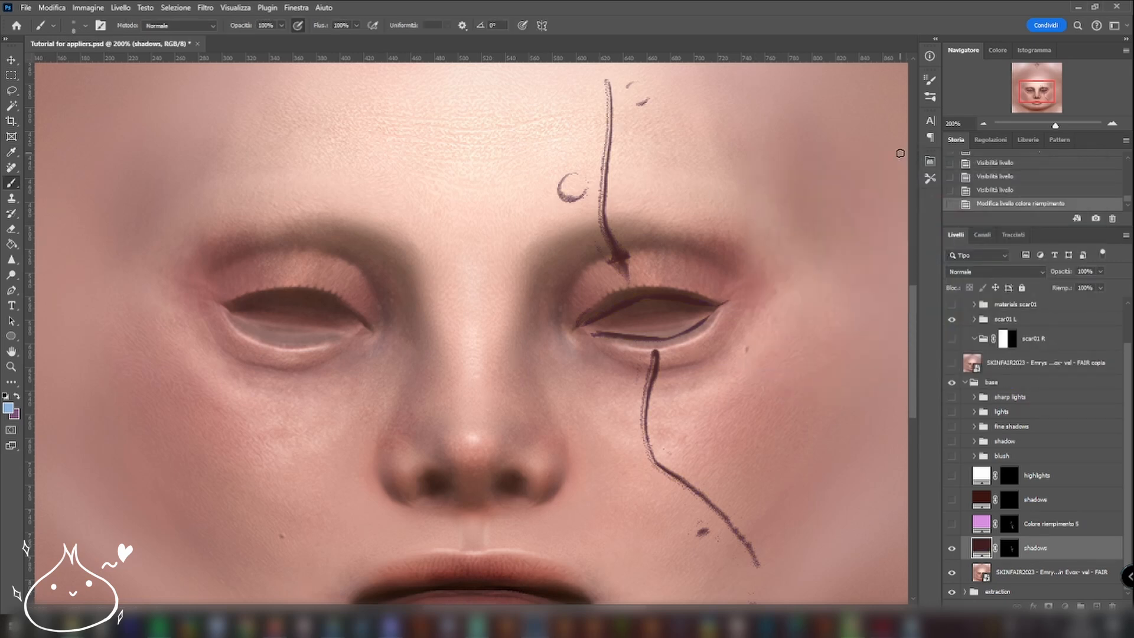
# Step: Show the pink highlights fill layer over the skin and change its colour to white, ffffff
pyautogui.scroll(-2, 722, 421)
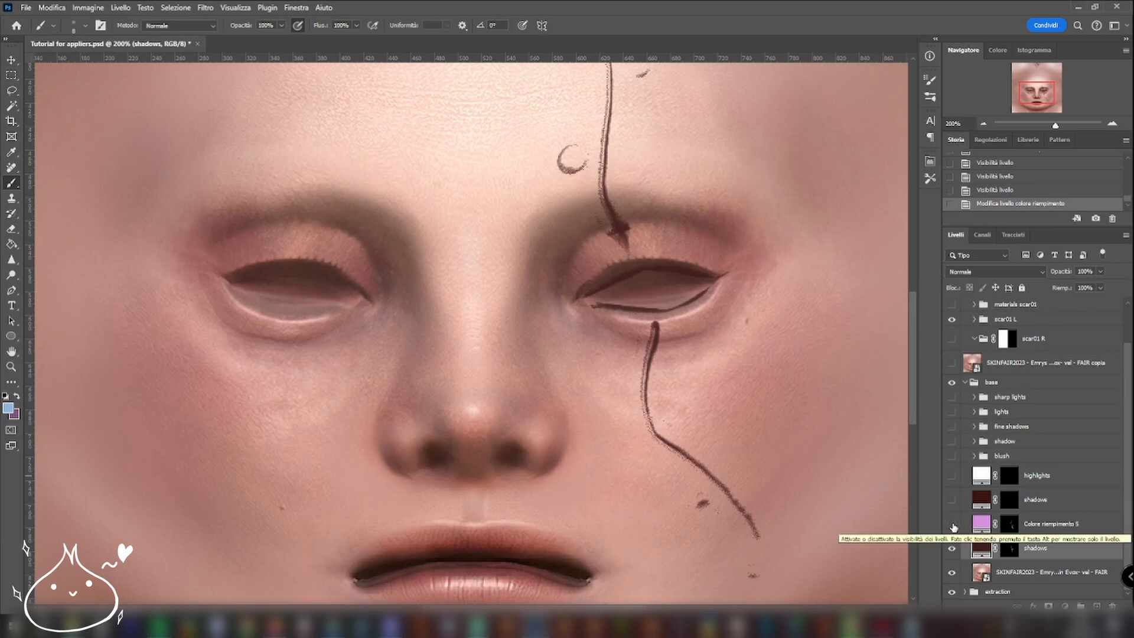
pyautogui.click(953, 524)
pyautogui.click(981, 524)
pyautogui.doubleClick(981, 524)
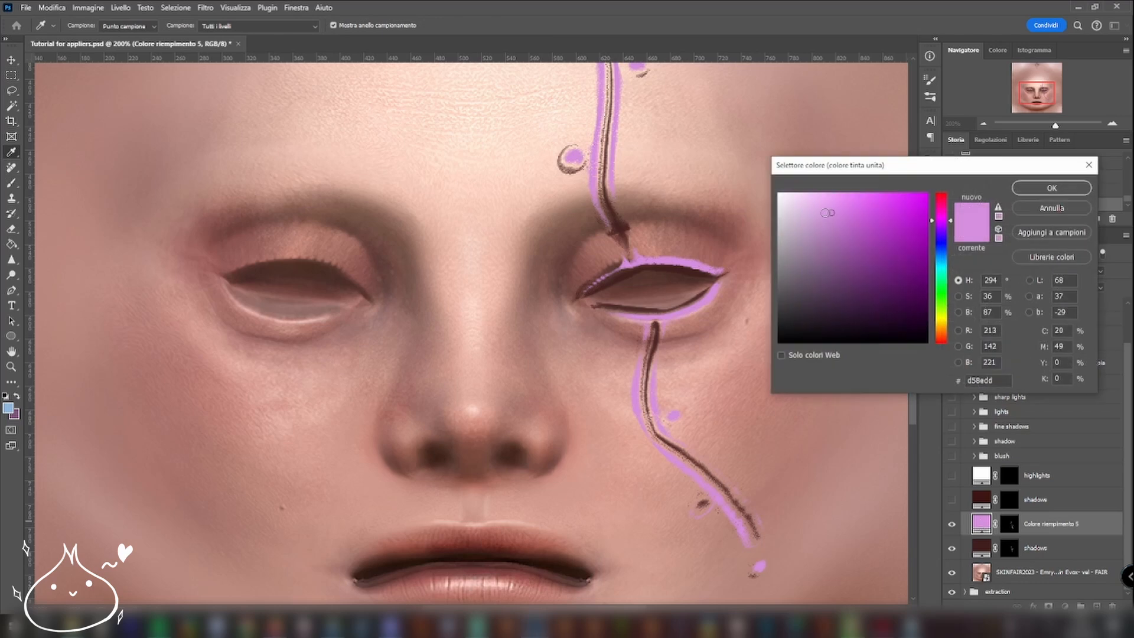
pyautogui.moveTo(789, 203)
pyautogui.mouseDown()
pyautogui.moveTo(758, 200)
pyautogui.moveTo(752, 187)
pyautogui.mouseUp()
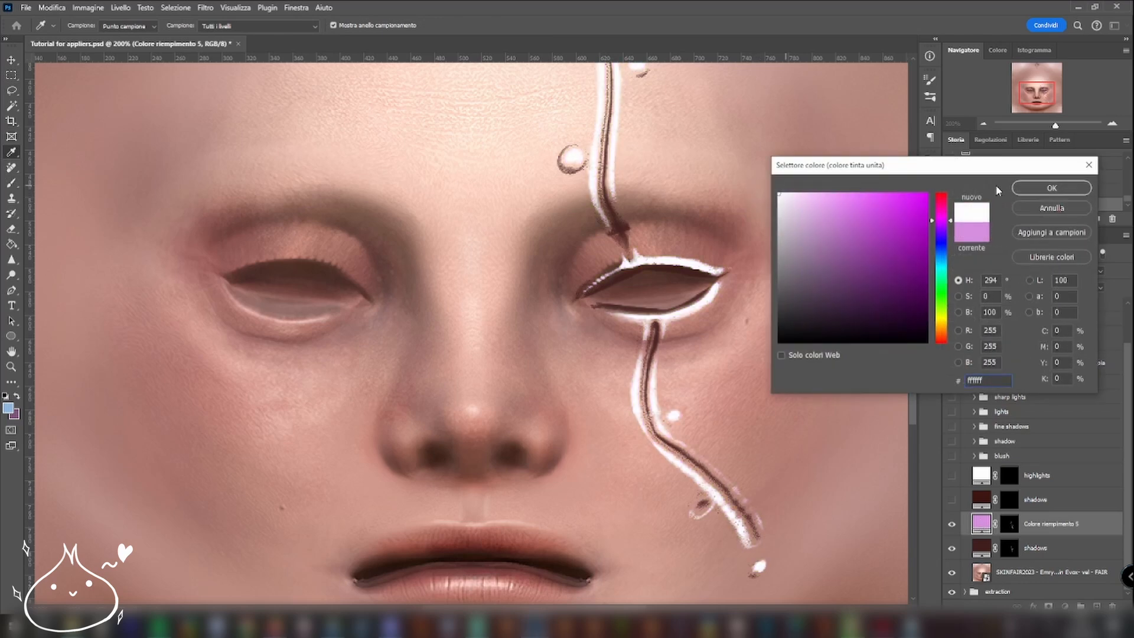
pyautogui.click(1034, 189)
# Step: Lower the white highlights fill layer's opacity to 78%
pyautogui.click(1102, 272)
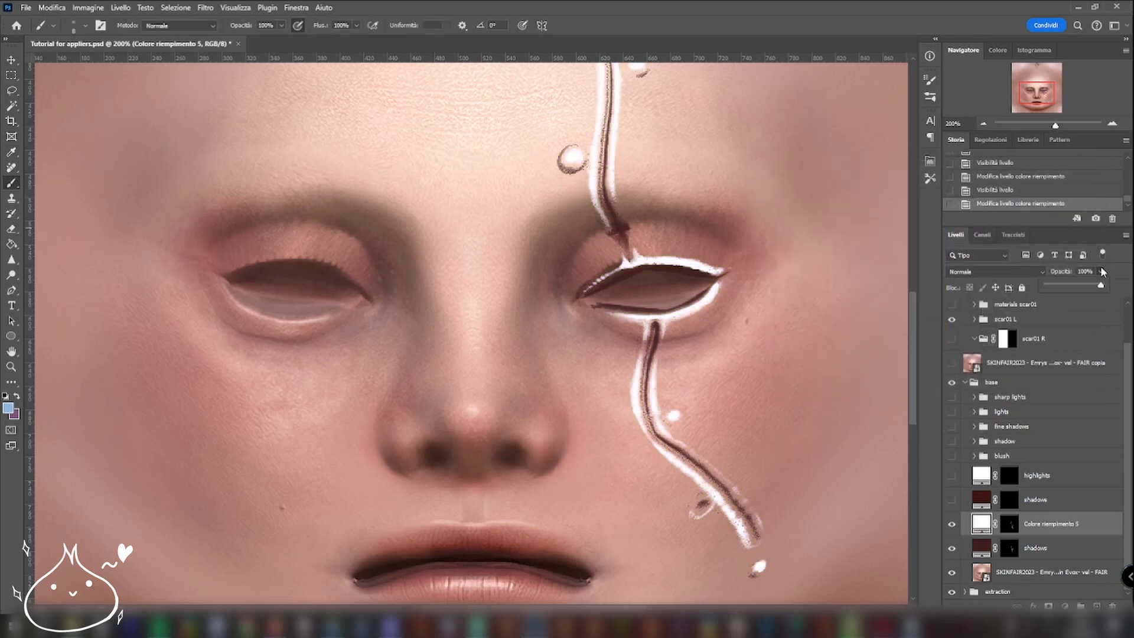
pyautogui.click(1086, 287)
pyautogui.moveTo(1085, 287); pyautogui.dragTo(1089, 286)
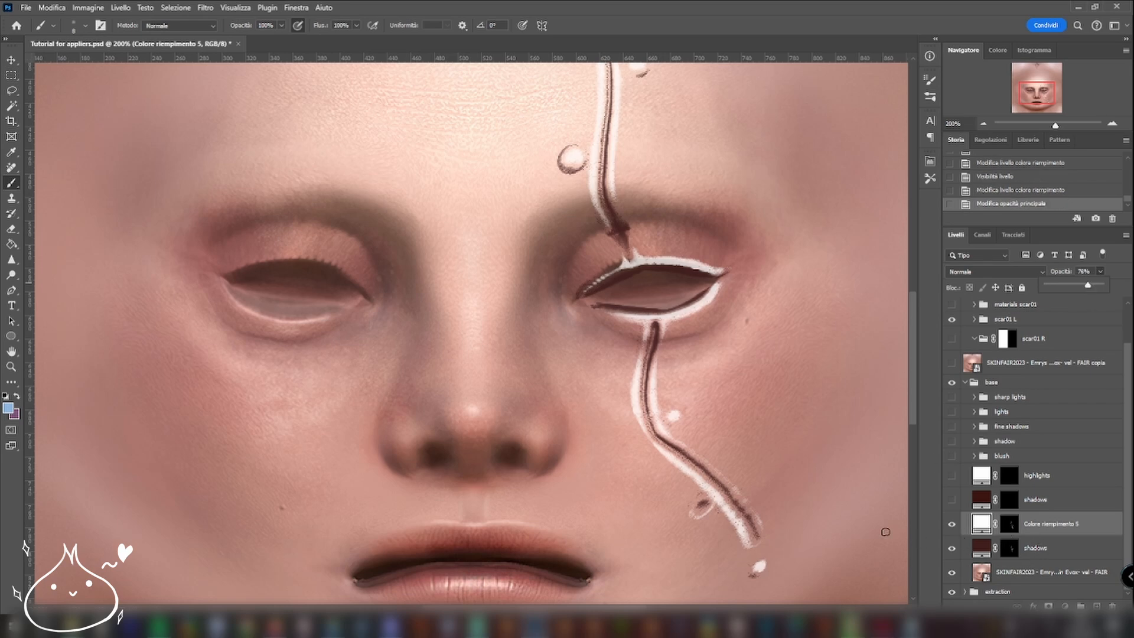
# Step: Paint black on the white highlights fill's mask to thin the highlights around the scar on the cheek and below the eye
pyautogui.scroll(-1, 703, 470)
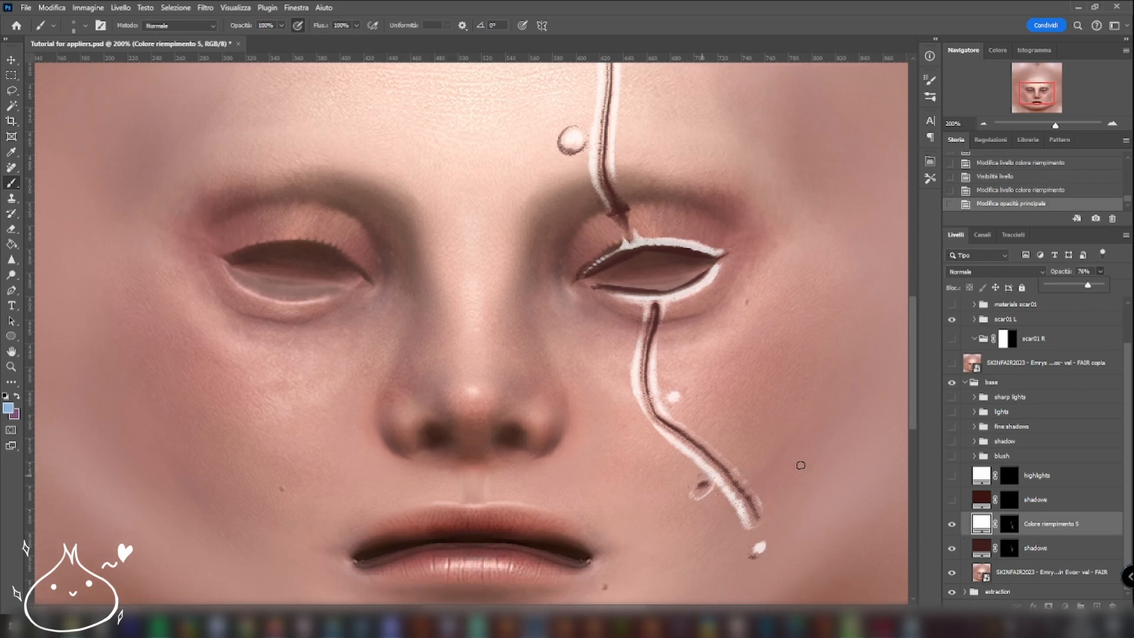
pyautogui.click(1010, 524)
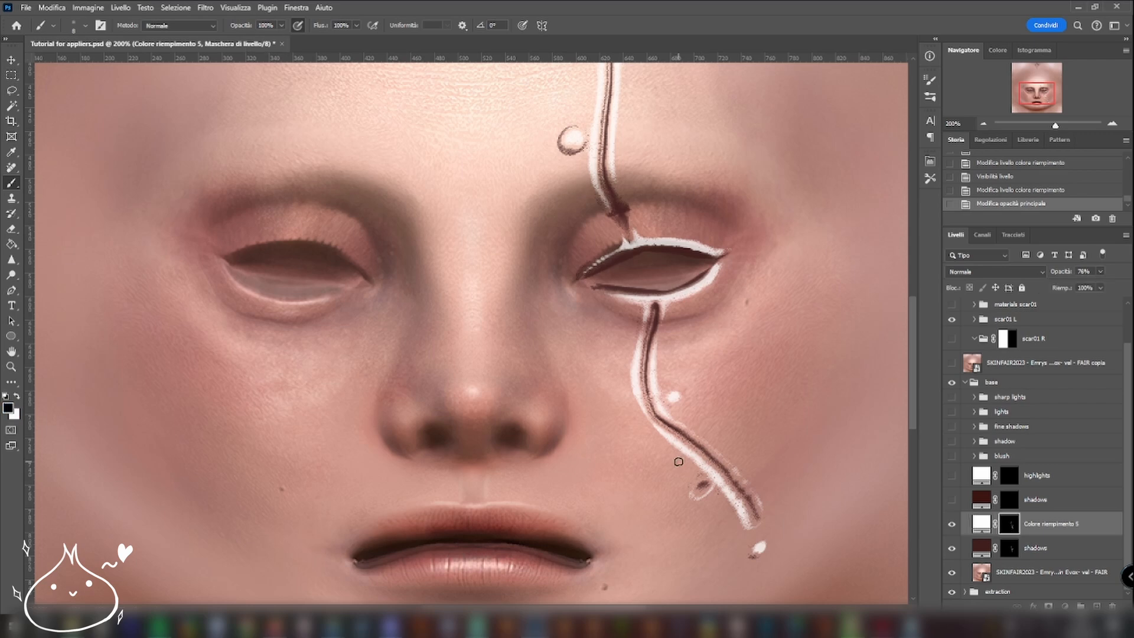
pyautogui.click(1112, 123)
pyautogui.moveTo(1017, 98); pyautogui.dragTo(1032, 93)
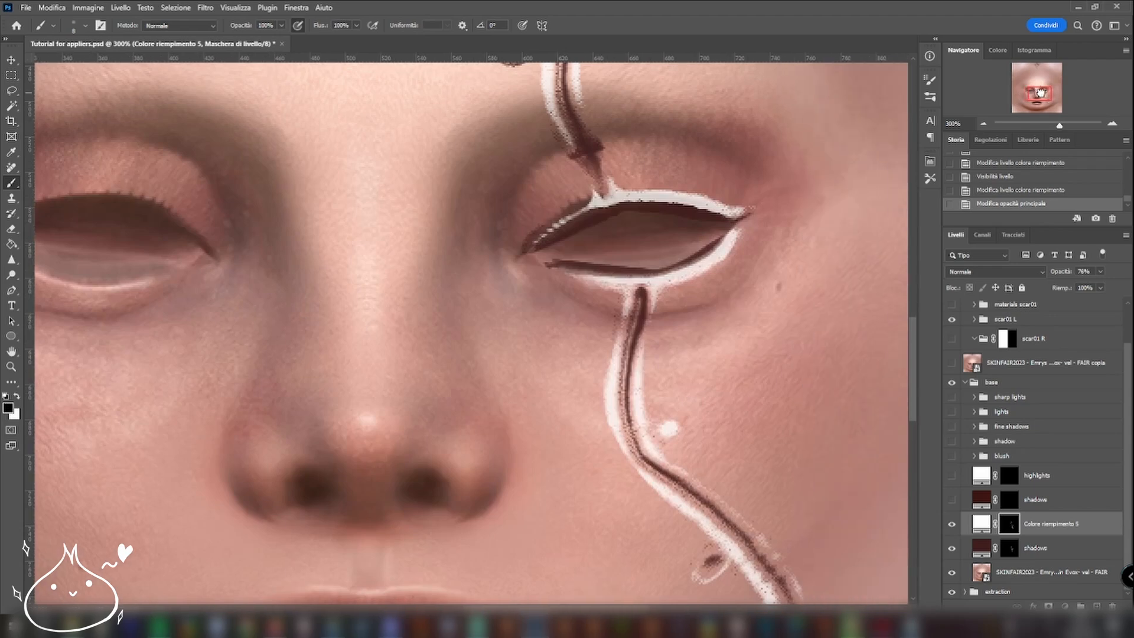
pyautogui.scroll(-1, 605, 378)
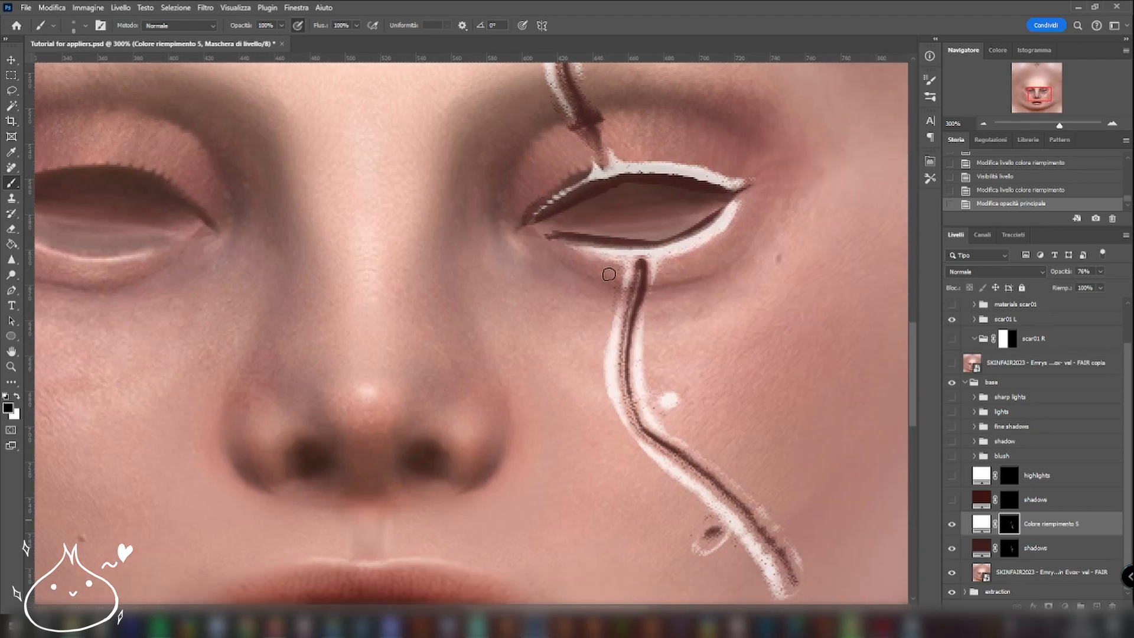
pyautogui.moveTo(609, 275); pyautogui.dragTo(602, 384)
pyautogui.moveTo(605, 339)
pyautogui.mouseDown()
pyautogui.moveTo(610, 400)
pyautogui.moveTo(606, 332)
pyautogui.moveTo(646, 377)
pyautogui.mouseUp()
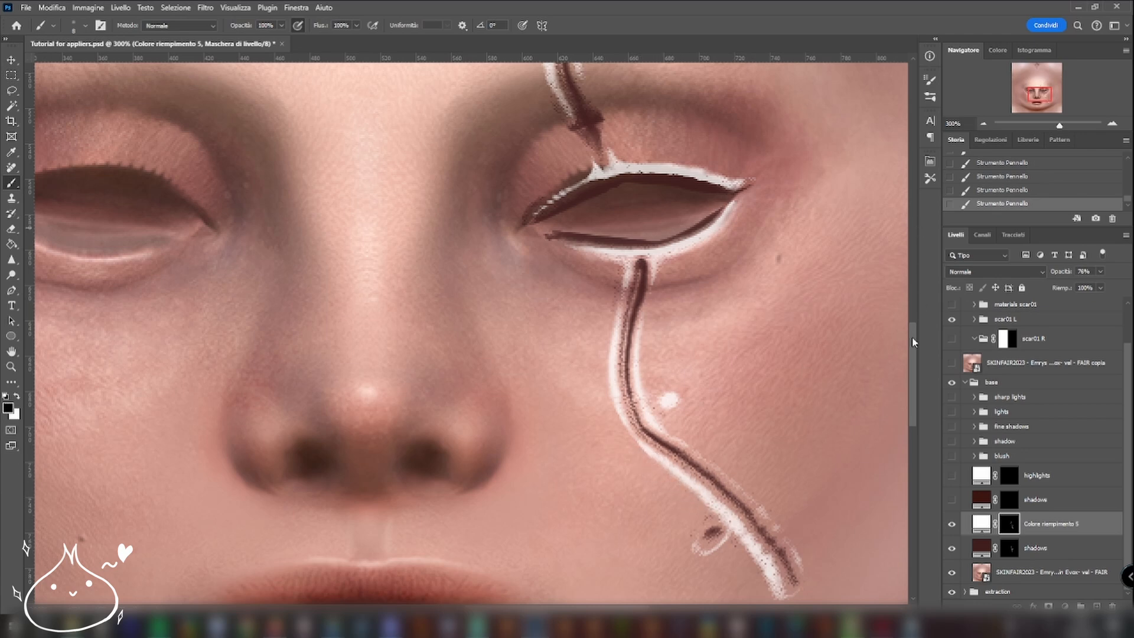
pyautogui.scroll(-3, 707, 512)
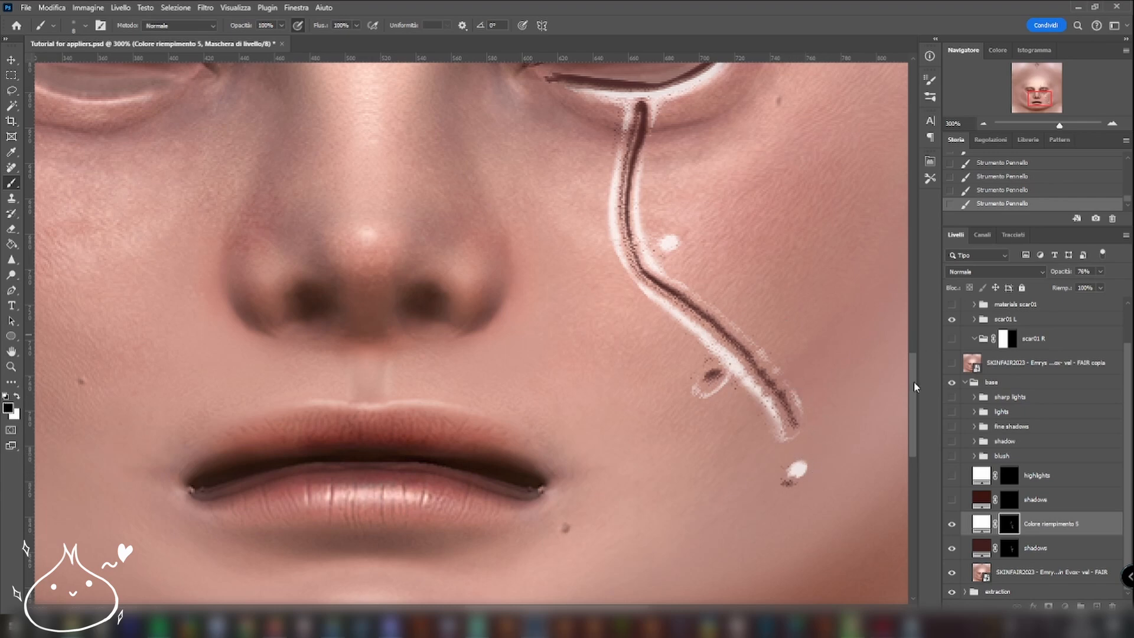
pyautogui.scroll(1, 917, 355)
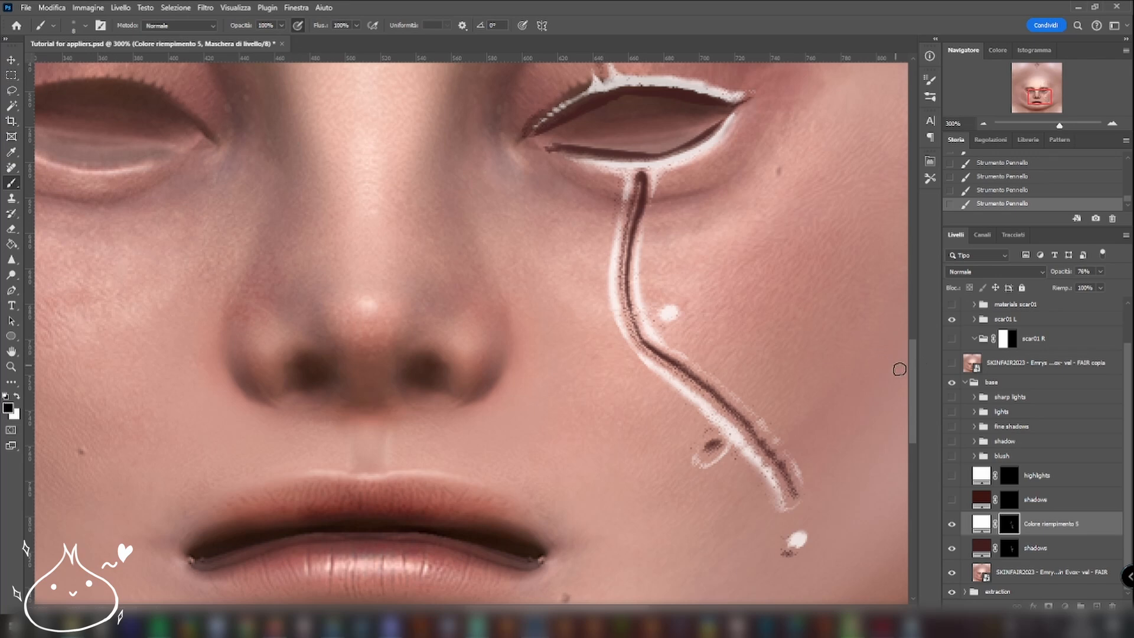
# Step: Undo and redo the last two brush strokes on the highlights mask to compare the eyelid highlights
pyautogui.scroll(5, 630, 233)
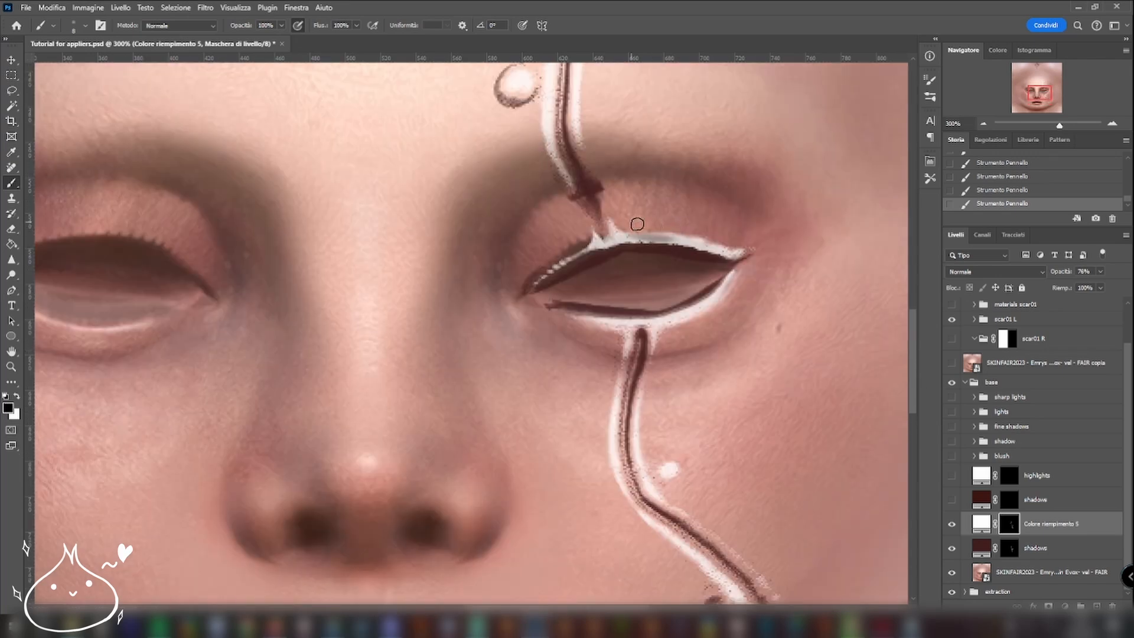
pyautogui.hotkey('ctrl', 'z')
pyautogui.hotkey('ctrl', 'z')
pyautogui.hotkey('ctrl', 'shift', 'z')
pyautogui.hotkey('ctrl', 'shift', 'z')
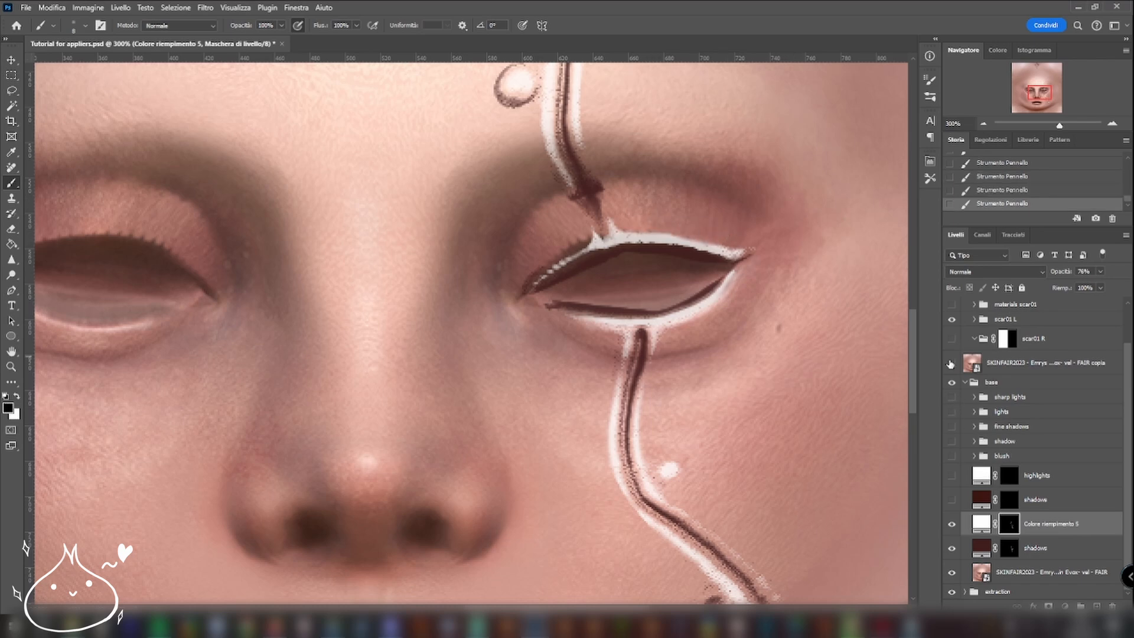
# Step: Move the visible shadows fill between the fine shadows and shadow groups, and the white highlights fill directly below the sharp lights group
pyautogui.scroll(-3, 912, 367)
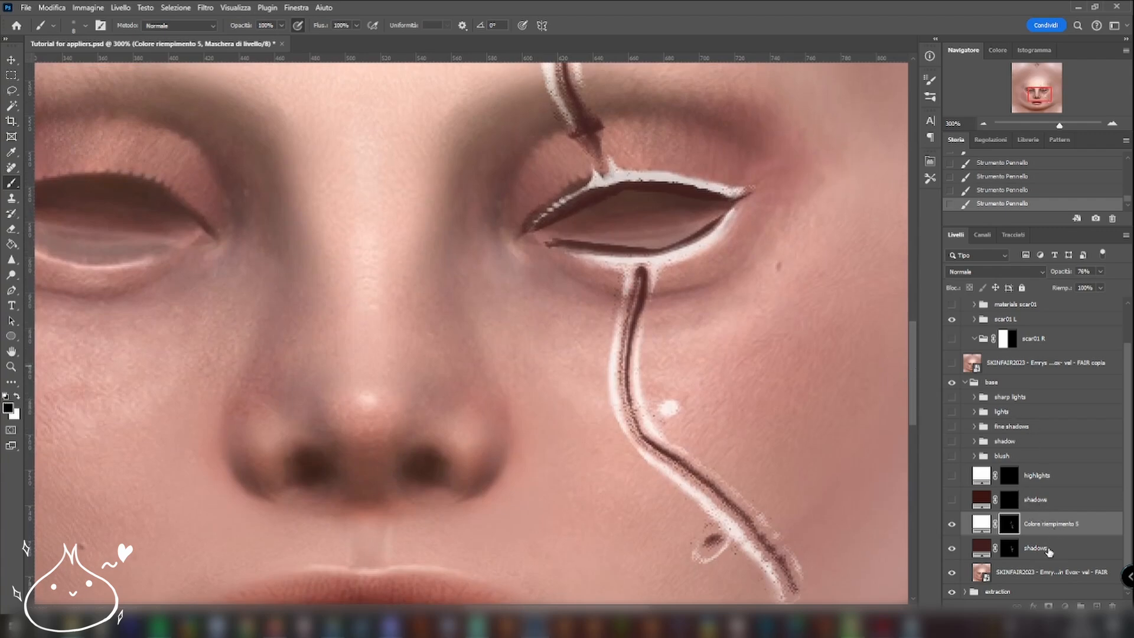
pyautogui.moveTo(1053, 550); pyautogui.dragTo(1049, 437)
pyautogui.moveTo(1058, 557); pyautogui.dragTo(1047, 405)
pyautogui.hotkey('ctrl', 'z')
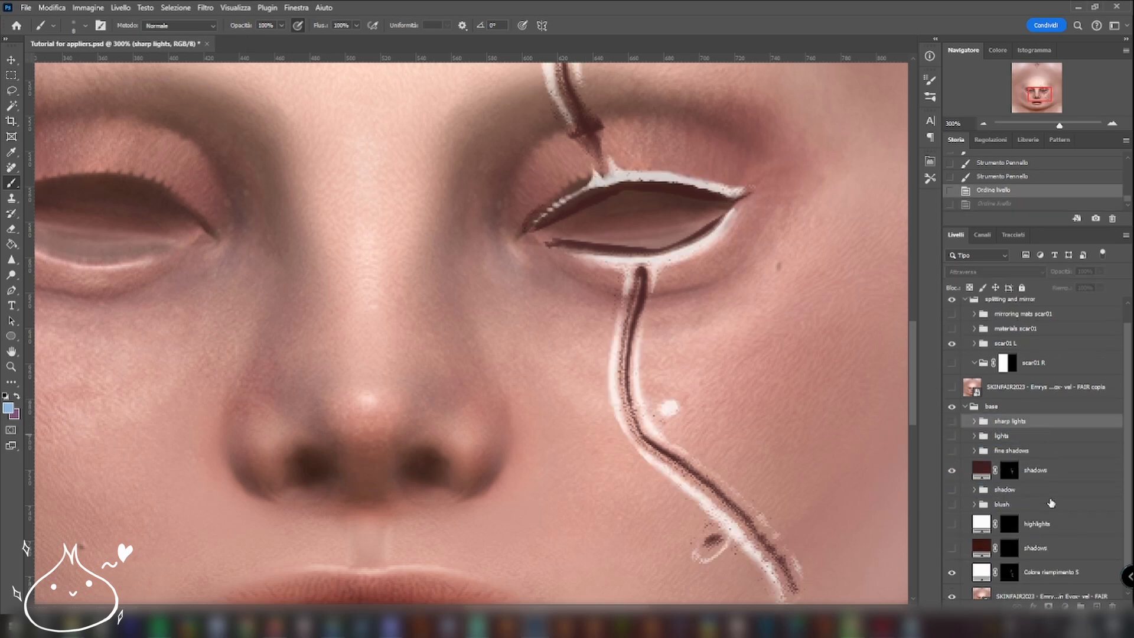
pyautogui.moveTo(1051, 572); pyautogui.dragTo(1045, 430)
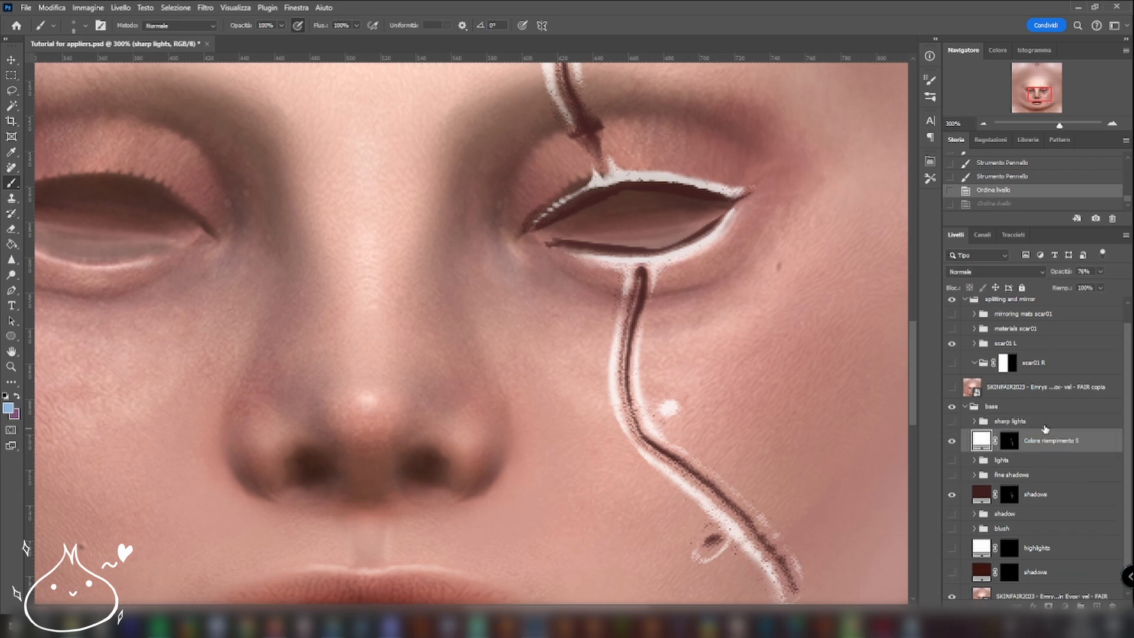
# Step: Show and expand the blush group and change its white colour fill to the red ec5b5b
pyautogui.click(952, 529)
pyautogui.click(975, 528)
pyautogui.scroll(-2, 992, 503)
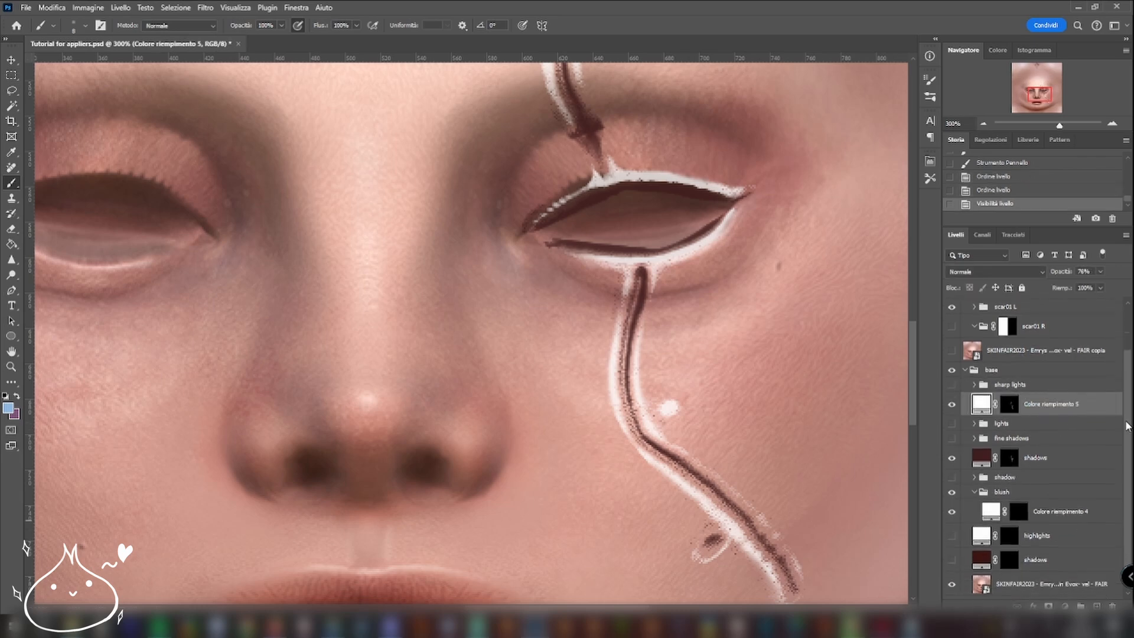
pyautogui.click(992, 503)
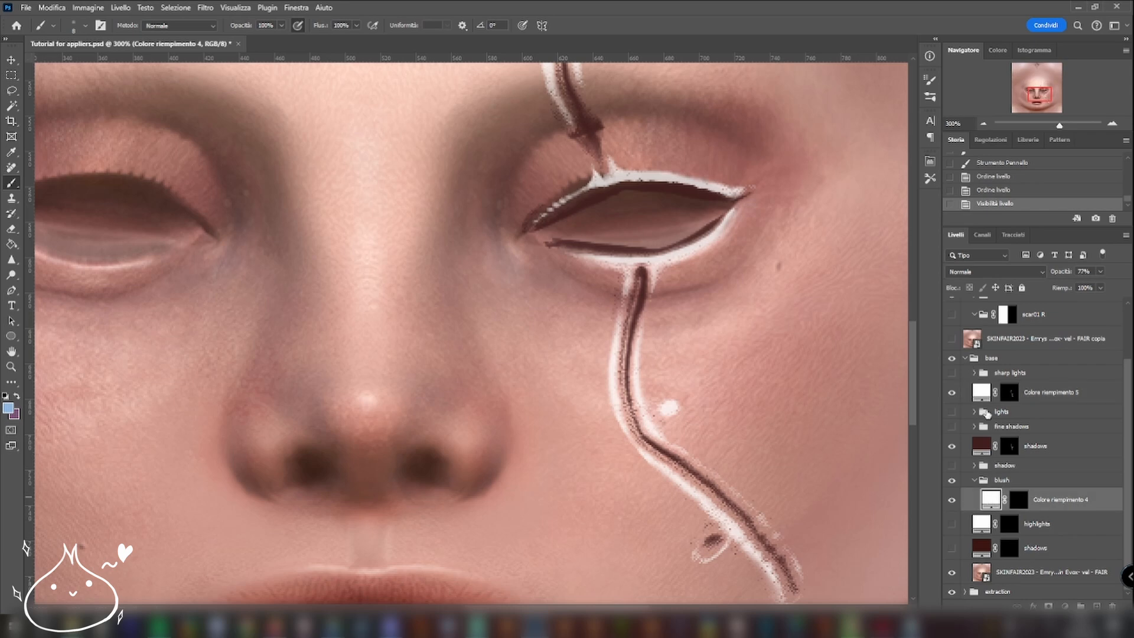
pyautogui.doubleClick(991, 501)
pyautogui.write('ec5b5b')
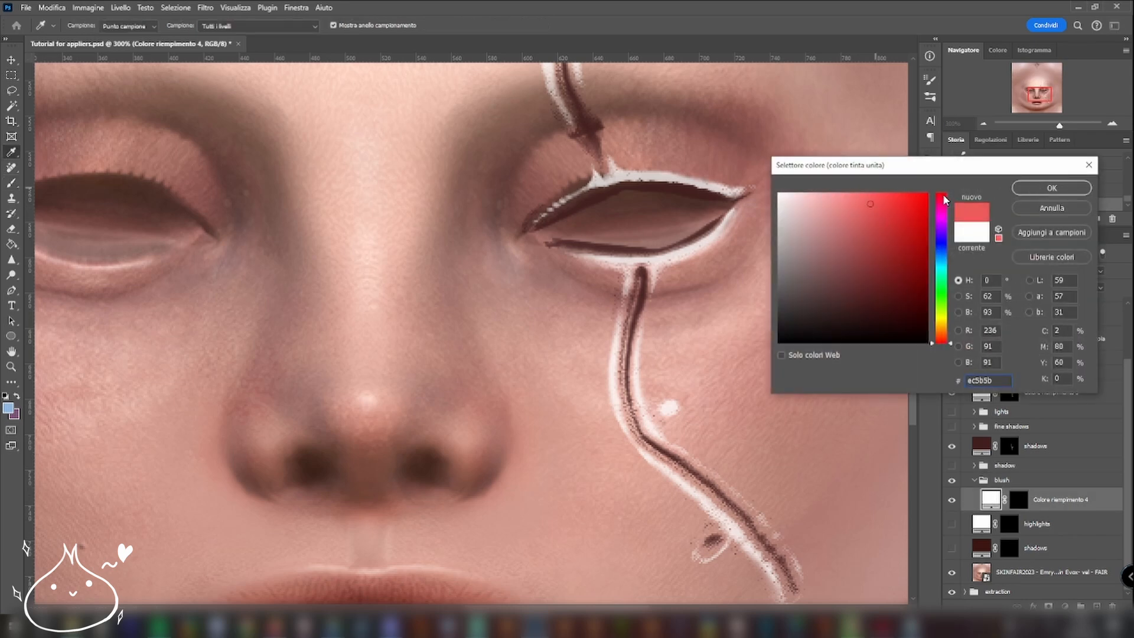
pyautogui.click(1040, 188)
# Step: Paint white on the red blush fill's mask with a 30 px brush along the whole cheek scar
pyautogui.click(1022, 500)
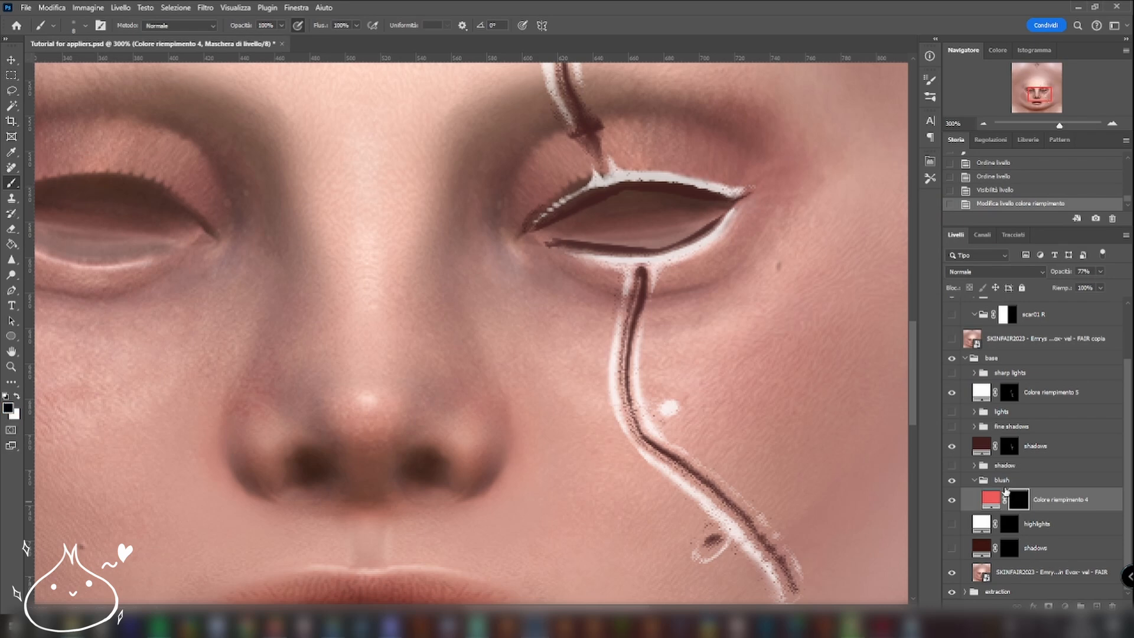
pyautogui.moveTo(618, 277); pyautogui.dragTo(613, 336)
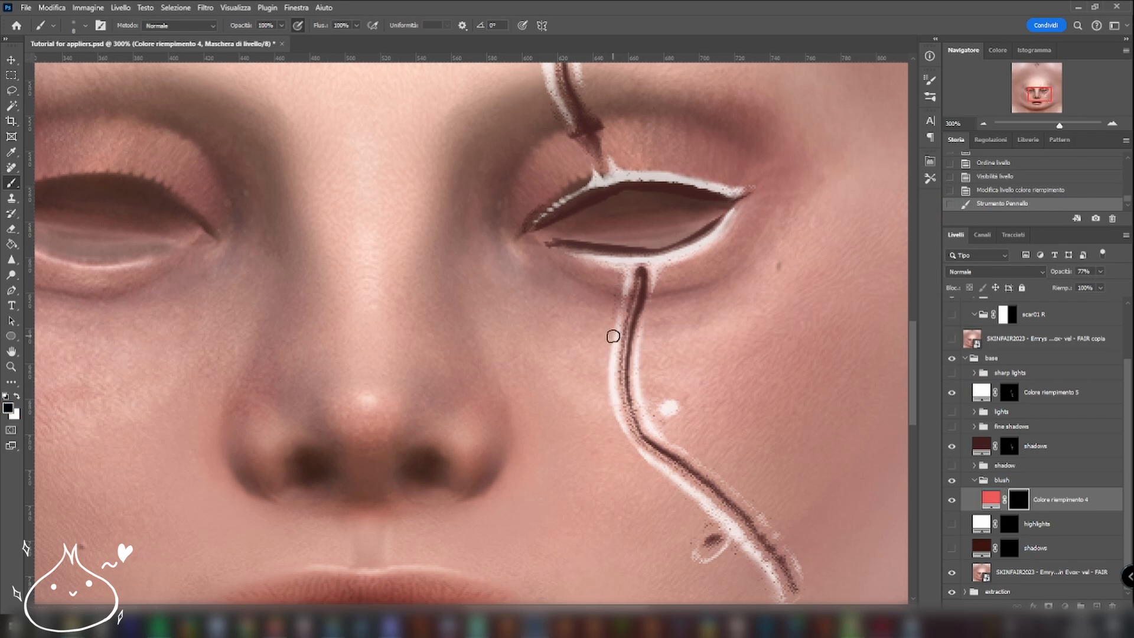
pyautogui.rightClick(639, 315)
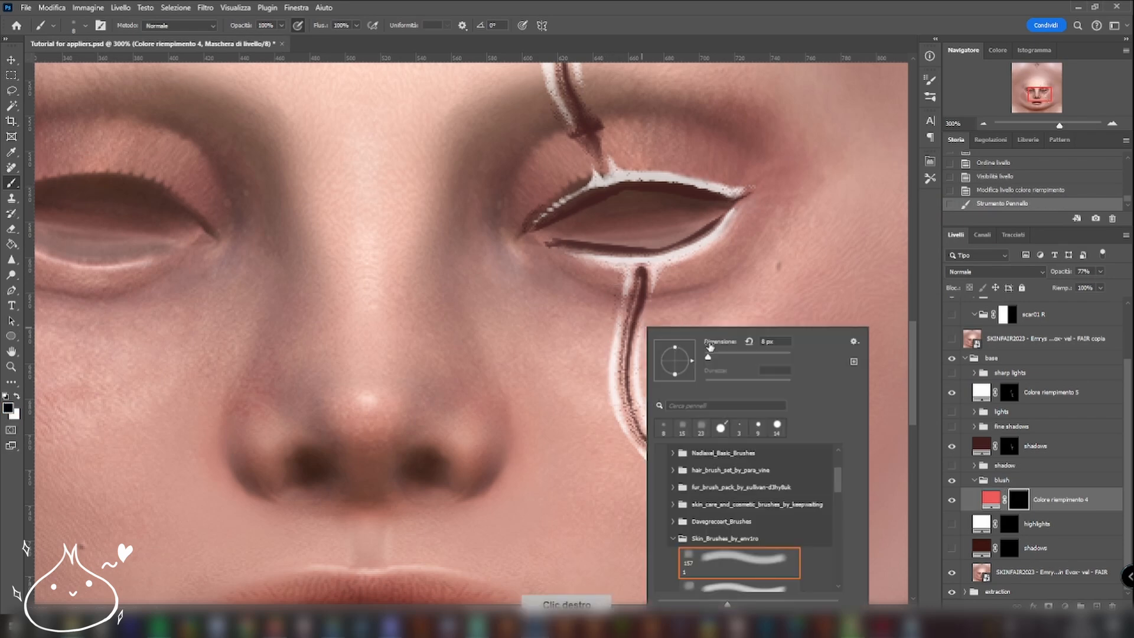
pyautogui.click(718, 357)
pyautogui.moveTo(623, 277); pyautogui.dragTo(631, 396)
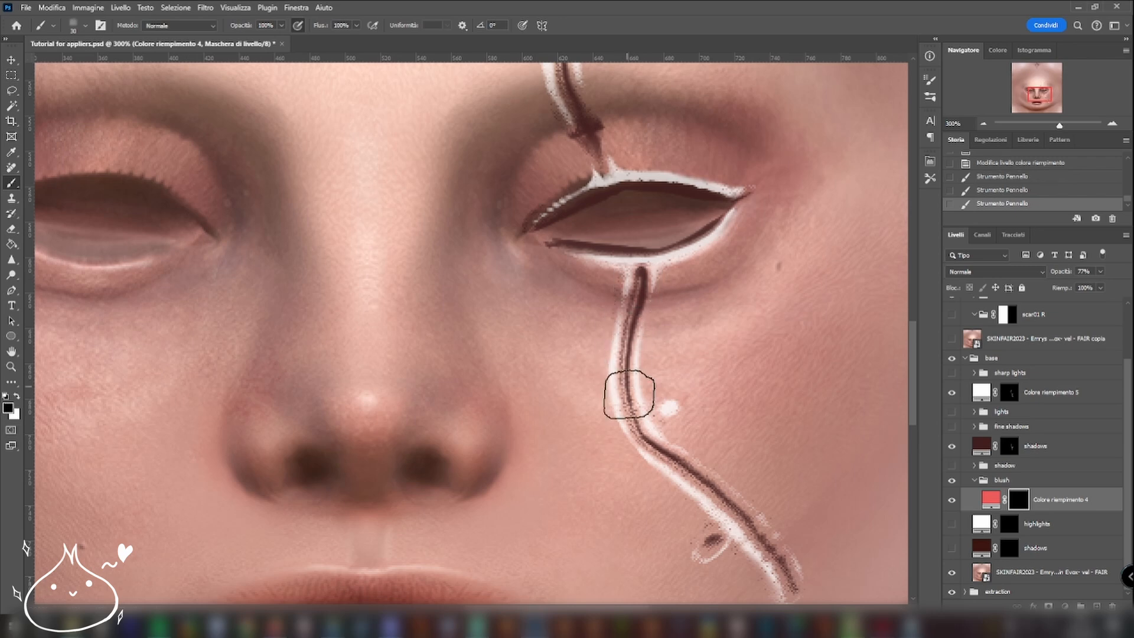
pyautogui.moveTo(636, 300)
pyautogui.mouseDown()
pyautogui.moveTo(655, 410)
pyautogui.moveTo(684, 402)
pyautogui.mouseUp()
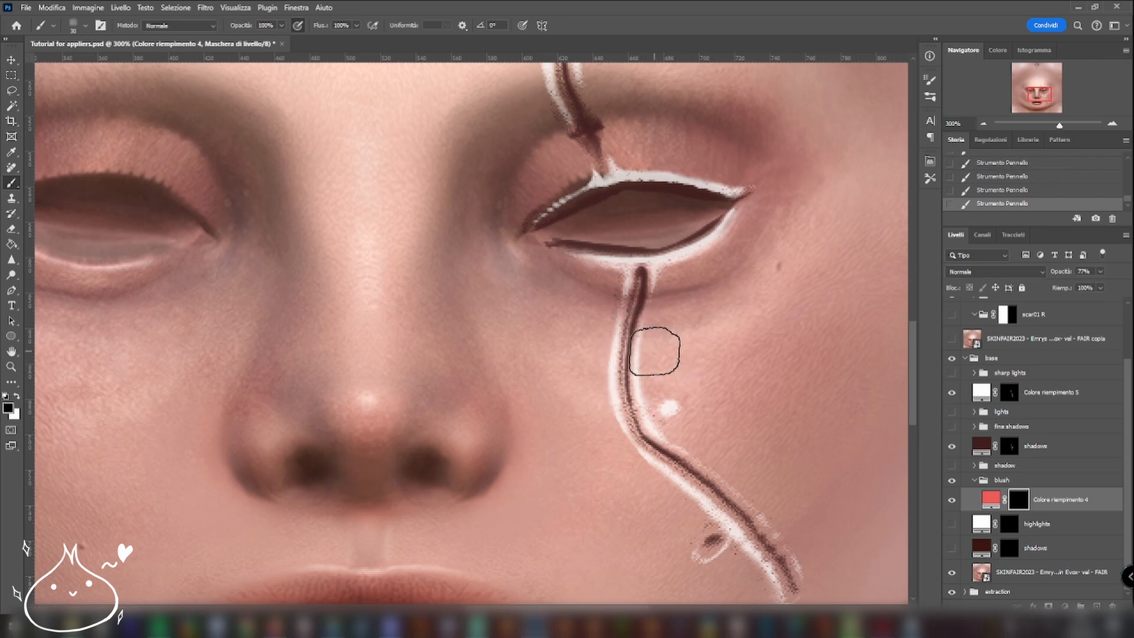
pyautogui.press('x')
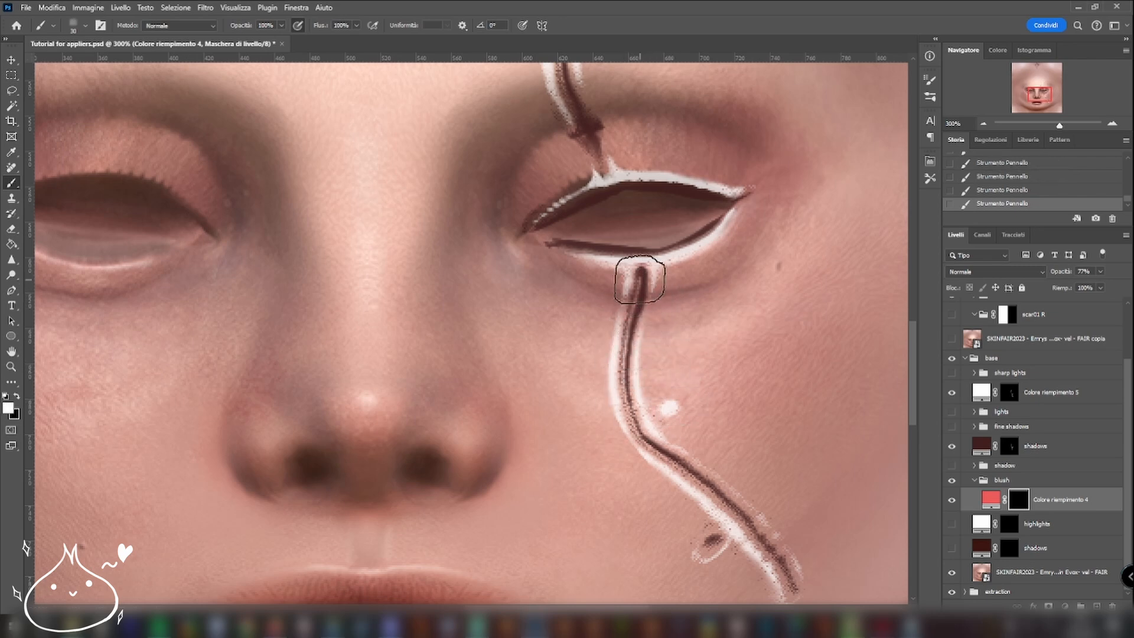
pyautogui.moveTo(639, 299)
pyautogui.mouseDown()
pyautogui.moveTo(631, 347)
pyautogui.moveTo(671, 454)
pyautogui.mouseUp()
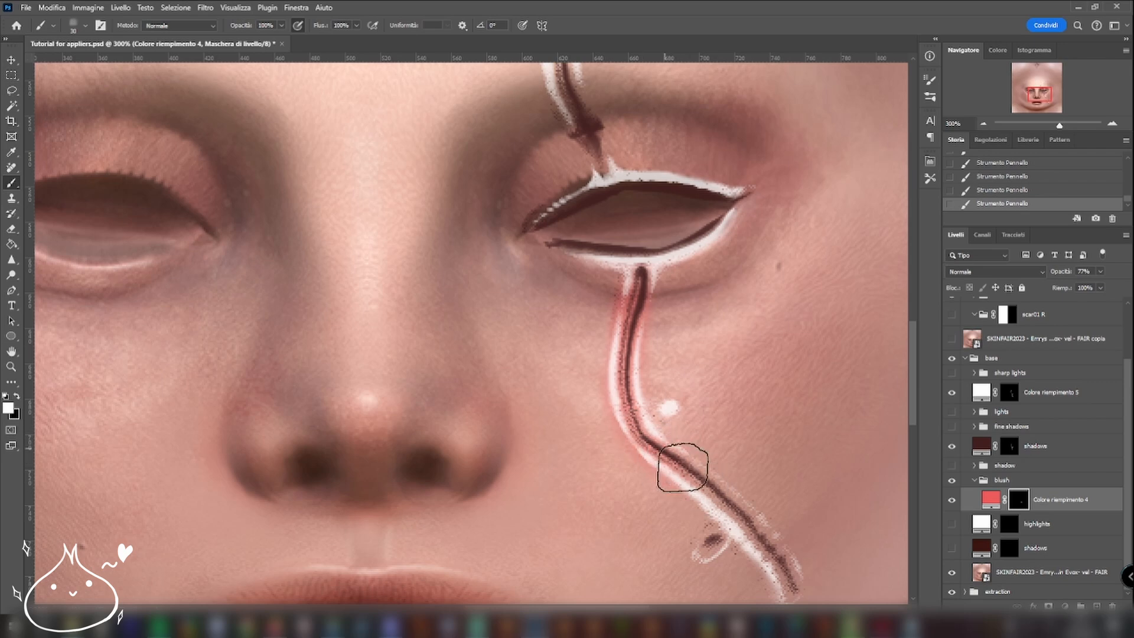
pyautogui.moveTo(913, 340); pyautogui.dragTo(914, 363)
pyautogui.moveTo(712, 369); pyautogui.dragTo(790, 451)
# Step: Reduce the brush size and add blush to the small cheek bump, the inner eye corner, the forehead bump and the forehead scar
pyautogui.rightClick(791, 348)
pyautogui.moveTo(870, 357); pyautogui.dragTo(863, 358)
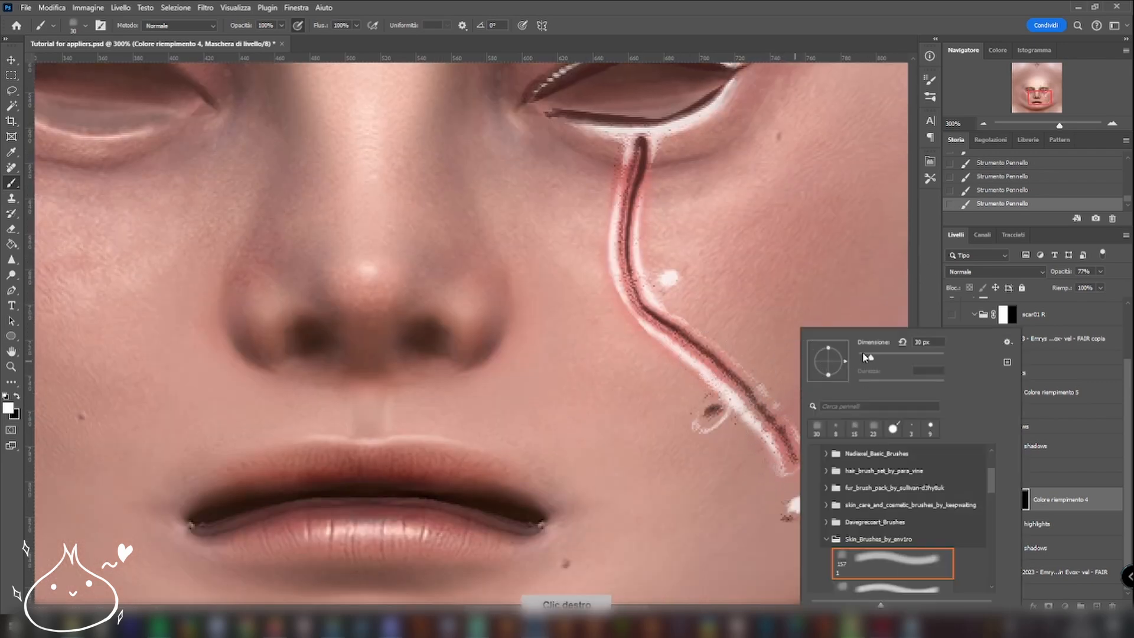
pyautogui.click(747, 380)
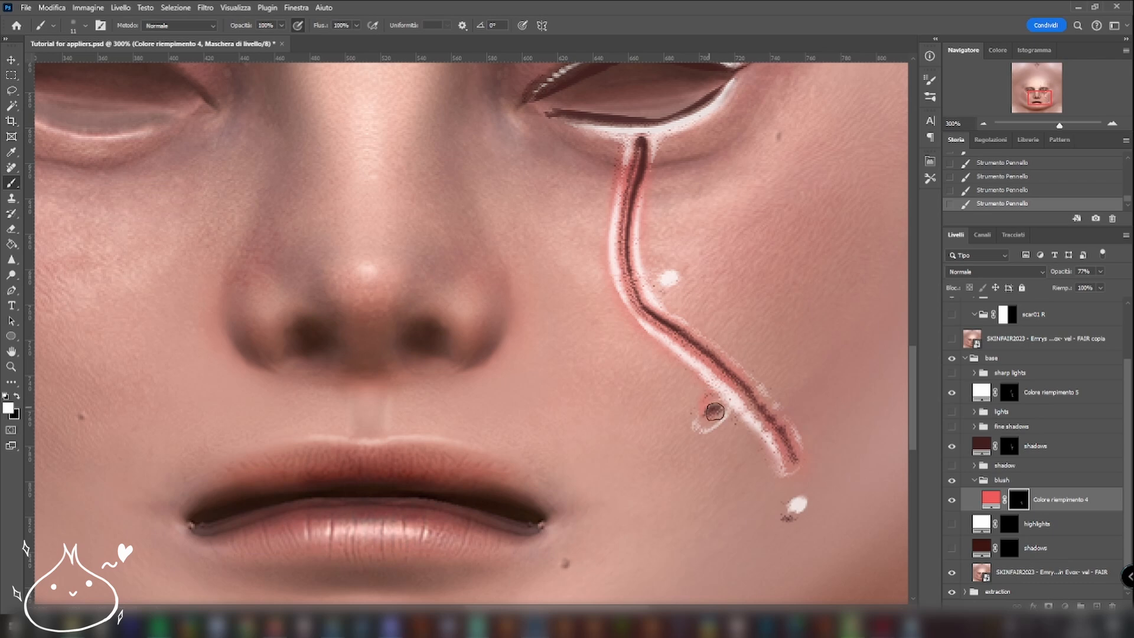
pyautogui.moveTo(913, 361); pyautogui.dragTo(860, 309)
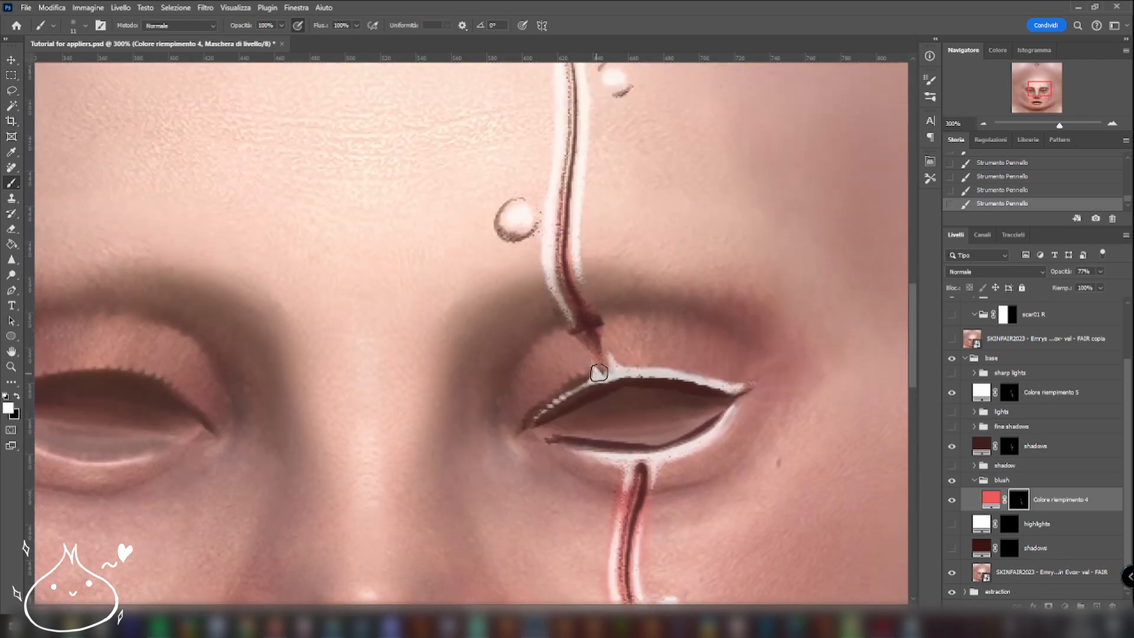
pyautogui.moveTo(582, 384); pyautogui.dragTo(532, 415)
pyautogui.moveTo(911, 334); pyautogui.dragTo(905, 302)
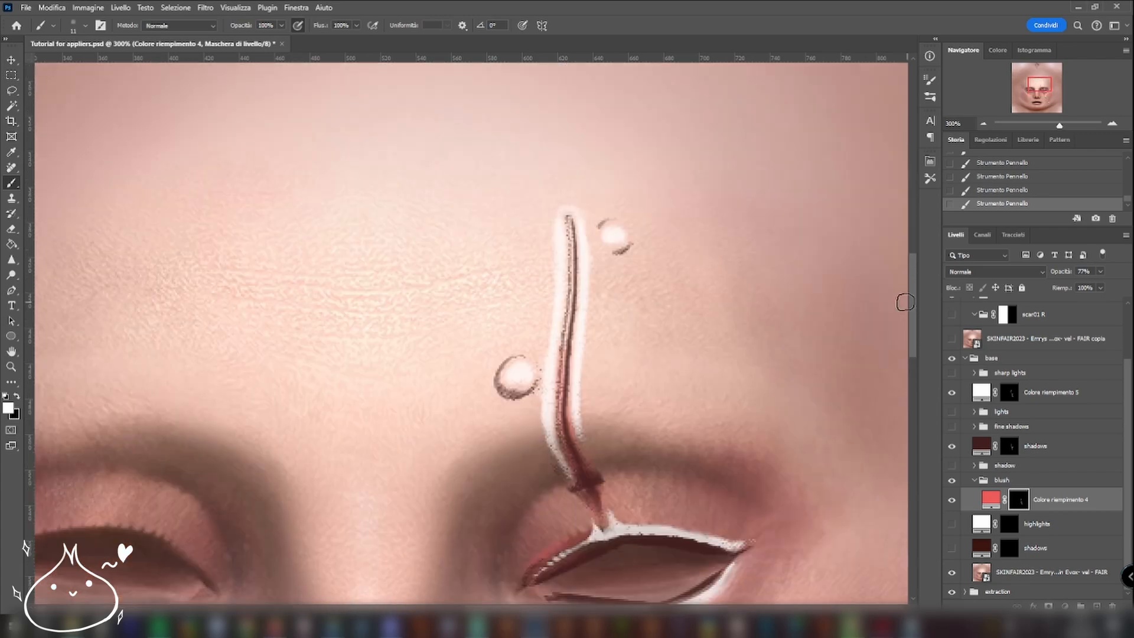
pyautogui.moveTo(509, 365); pyautogui.dragTo(511, 385)
pyautogui.moveTo(572, 218); pyautogui.dragTo(560, 373)
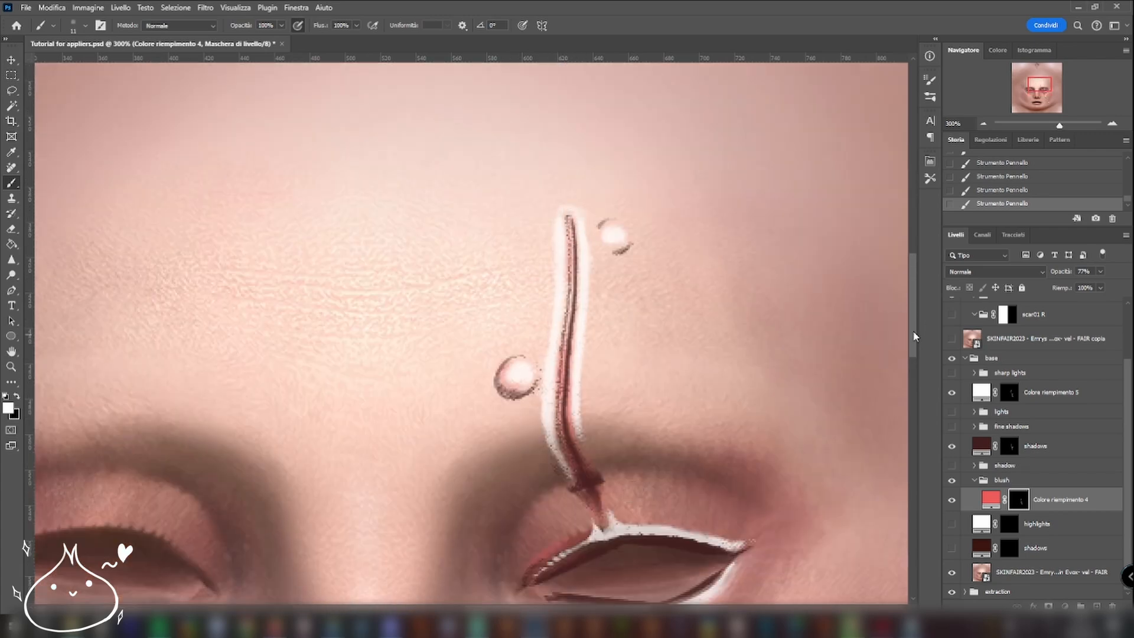
# Step: Examine the blushed scar along the forehead and cheek, and its overall look on the whole face
pyautogui.moveTo(916, 337); pyautogui.dragTo(913, 331)
pyautogui.scroll(-3, 903, 332)
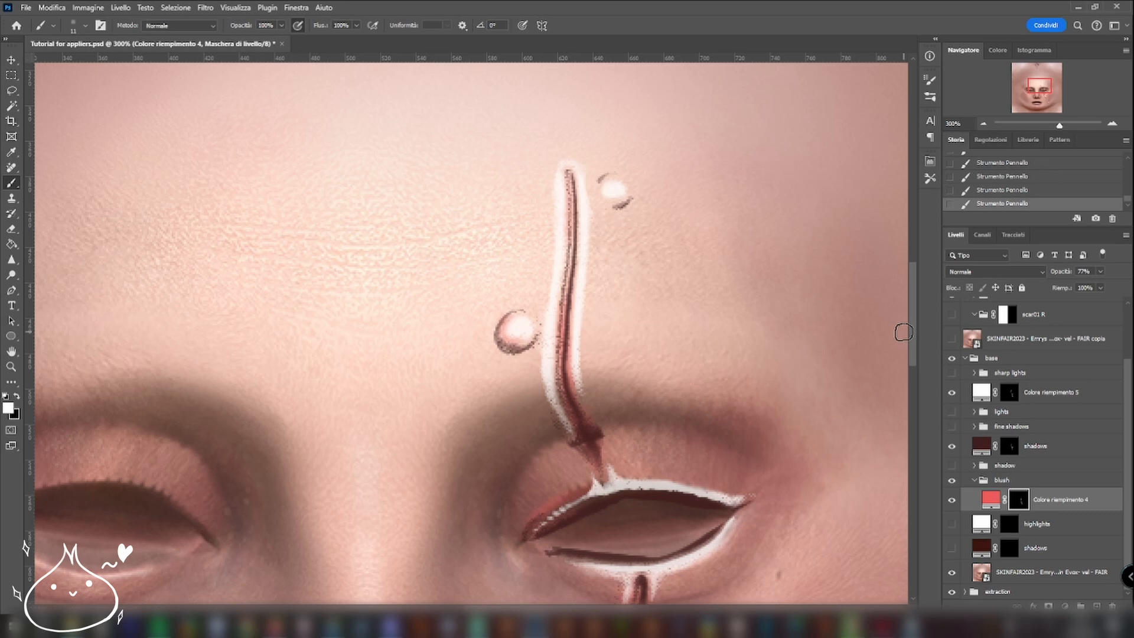
pyautogui.moveTo(913, 295); pyautogui.dragTo(914, 292)
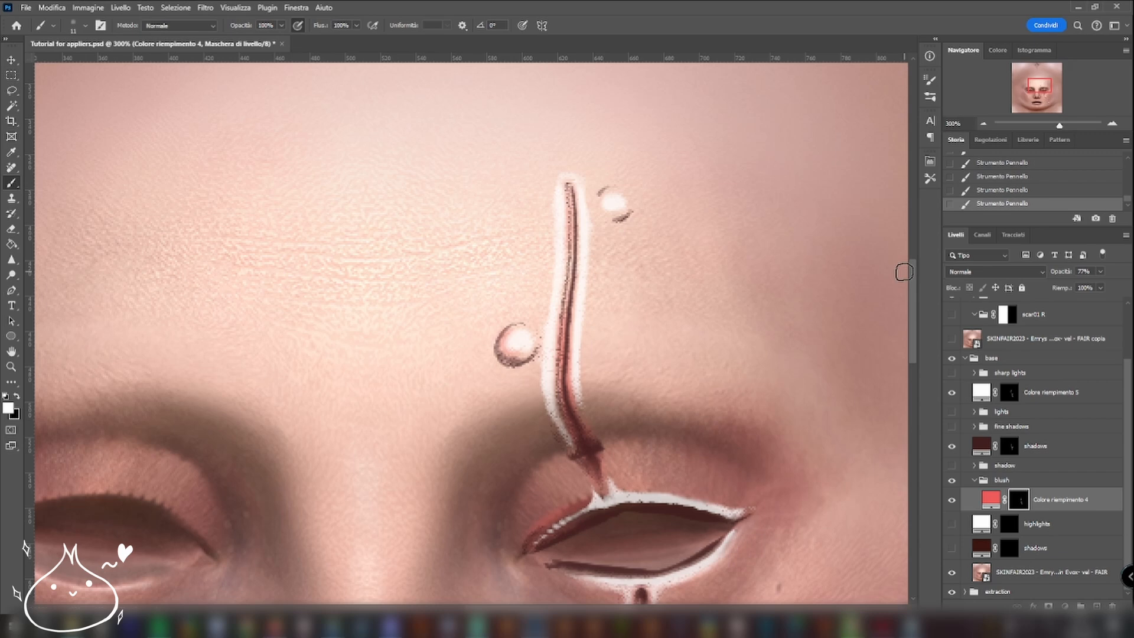
pyautogui.moveTo(913, 290); pyautogui.dragTo(913, 354)
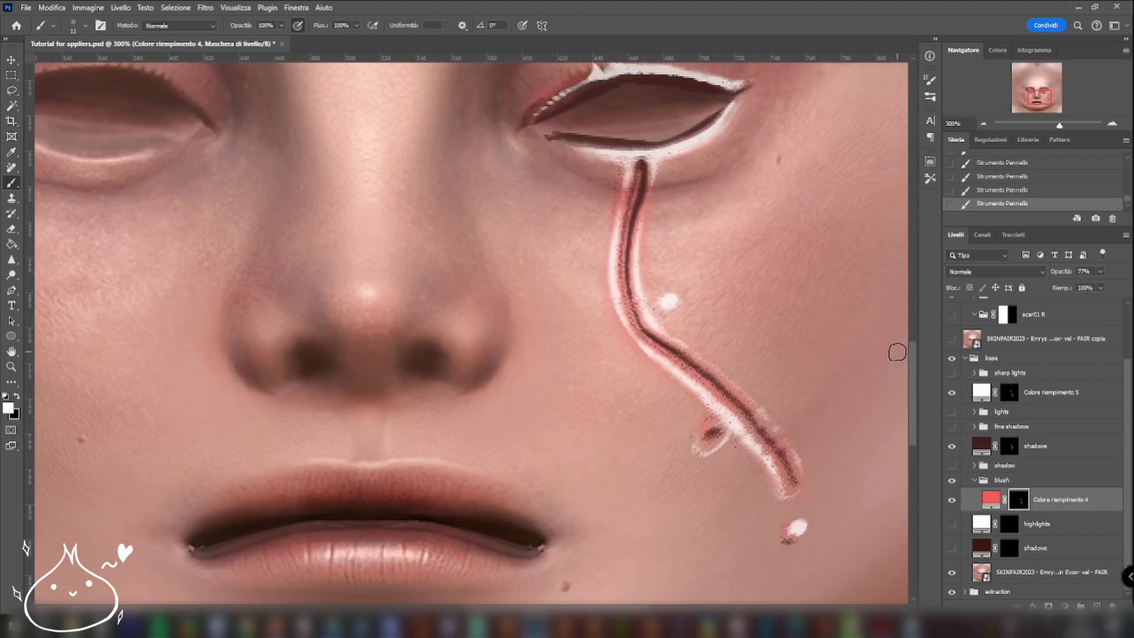
pyautogui.hotkey('ctrl', '-')
pyautogui.hotkey('ctrl', '-')
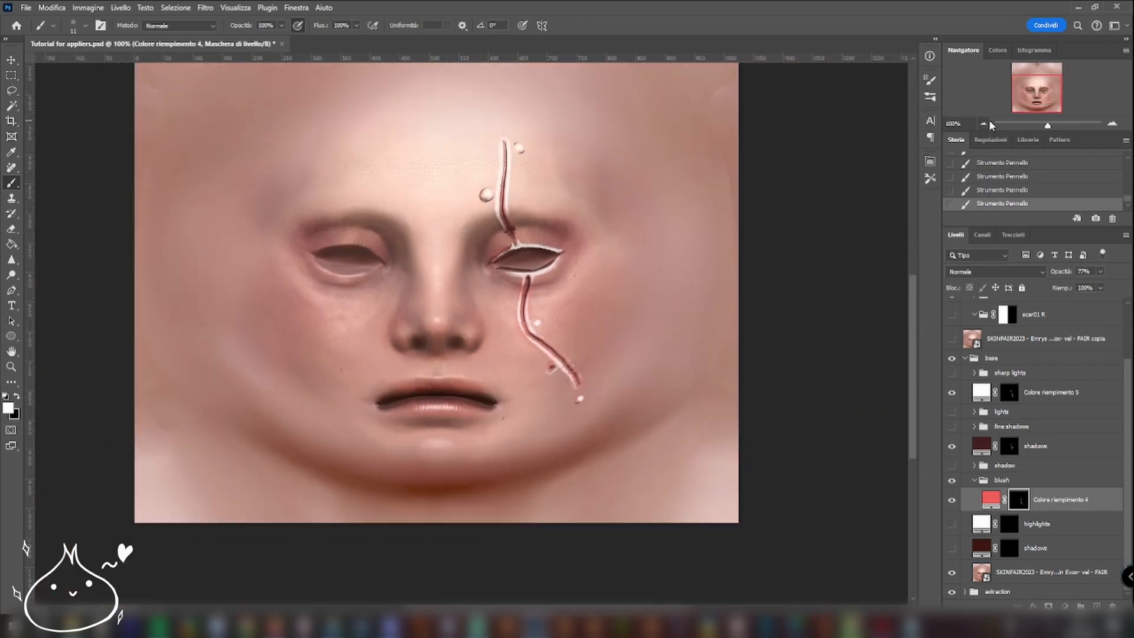
pyautogui.moveTo(917, 358); pyautogui.dragTo(912, 284)
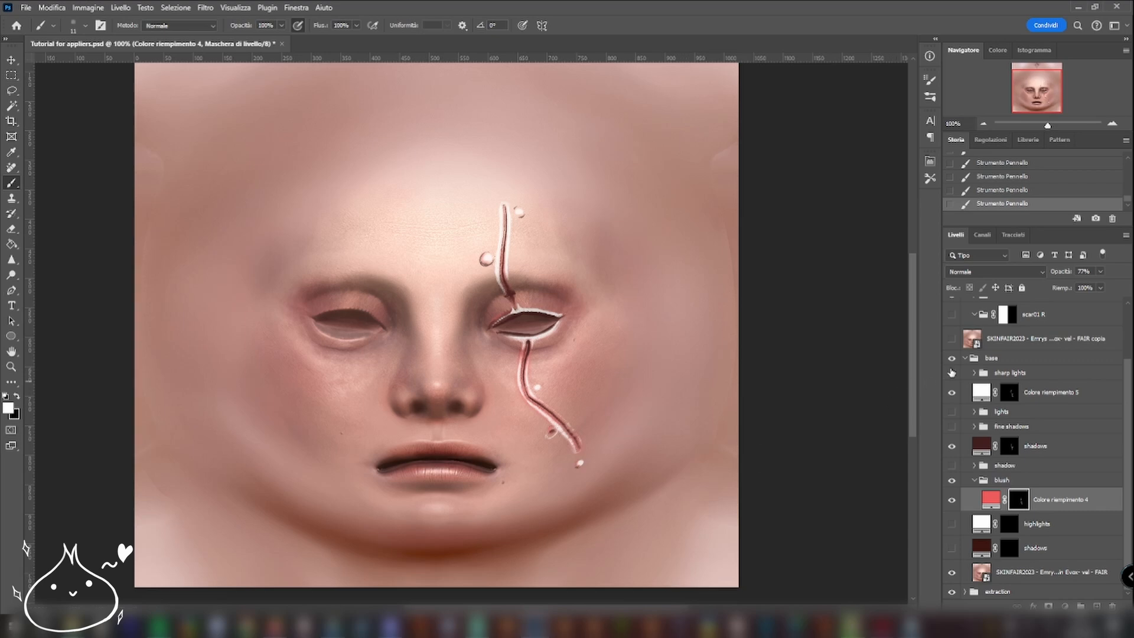
# Step: Collapse the base group and place the Face_Normal_OpenGL map above the mirroring mats scar01 group
pyautogui.click(966, 358)
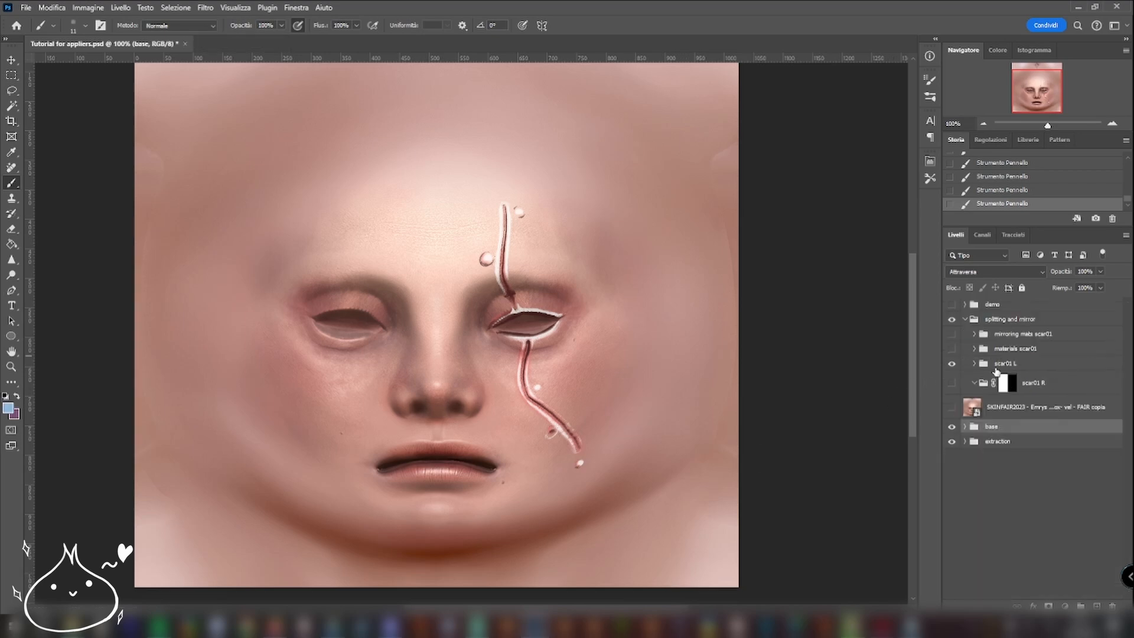
pyautogui.click(1028, 335)
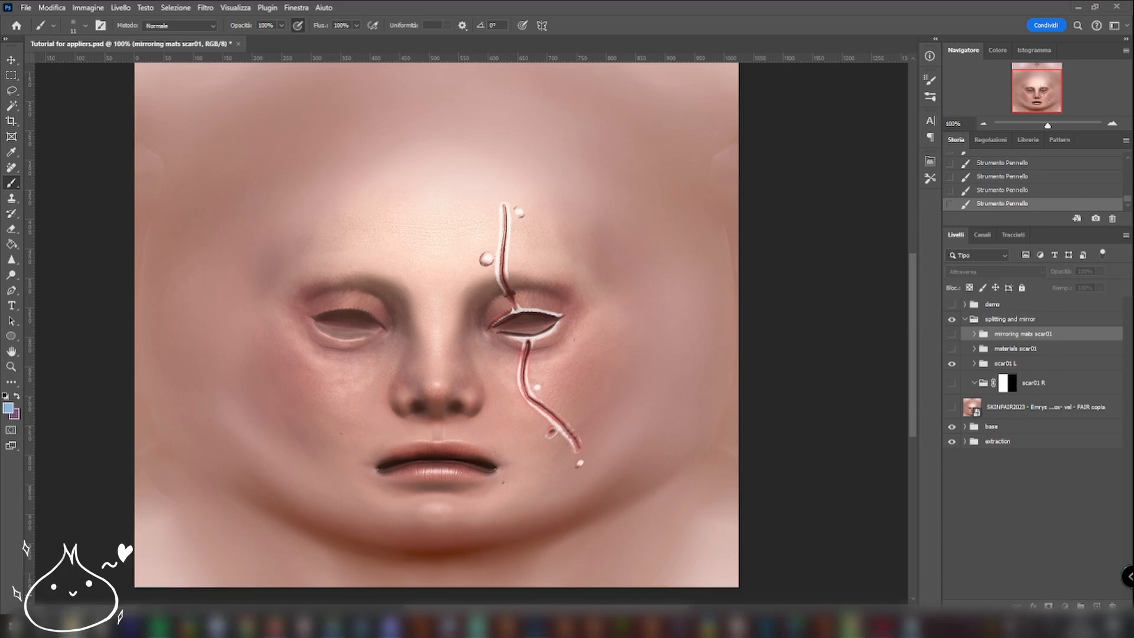
pyautogui.moveTo(1133, 355); pyautogui.dragTo(496, 309)
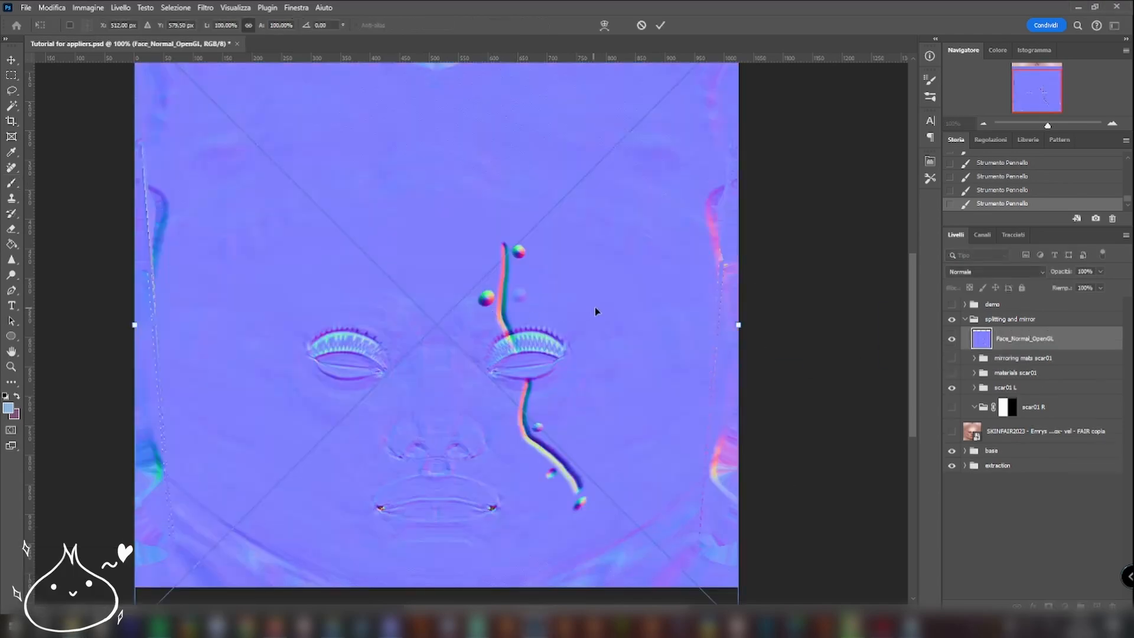
pyautogui.press('Return')
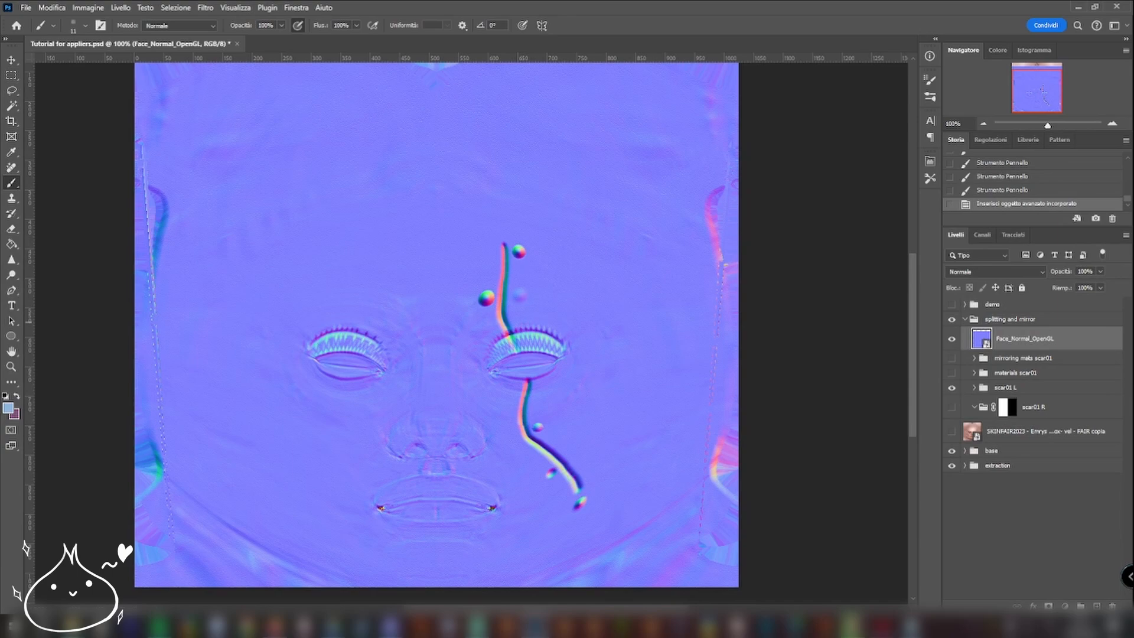
# Step: Place the Face_Roughness map above Face_Normal_OpenGL and invert its colours
pyautogui.moveTo(1133, 354); pyautogui.dragTo(565, 291)
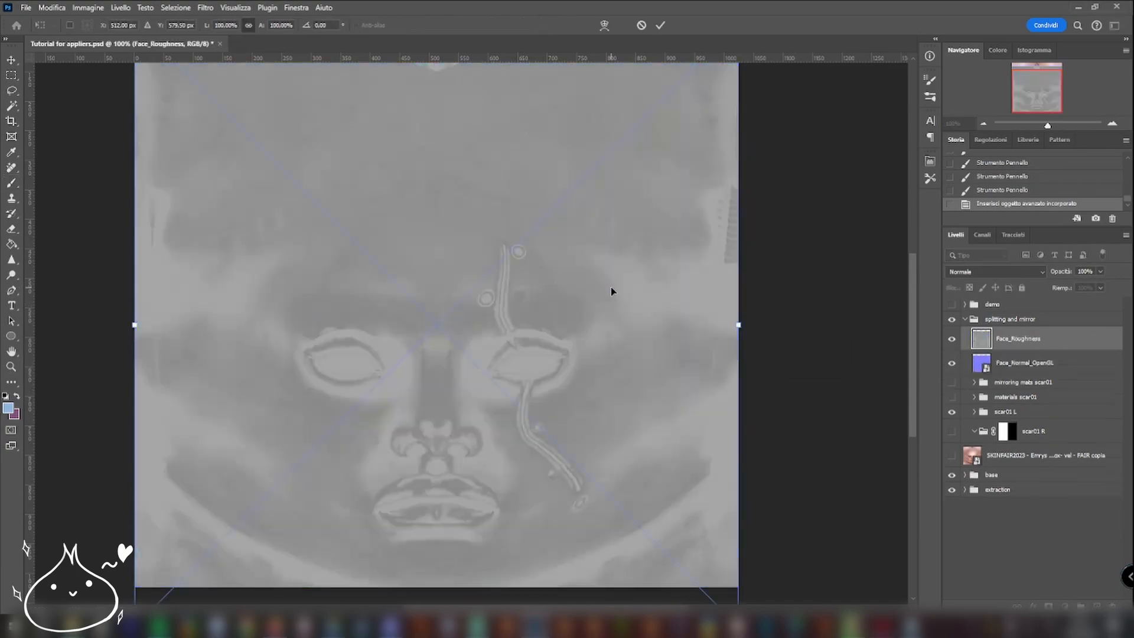
pyautogui.press('Return')
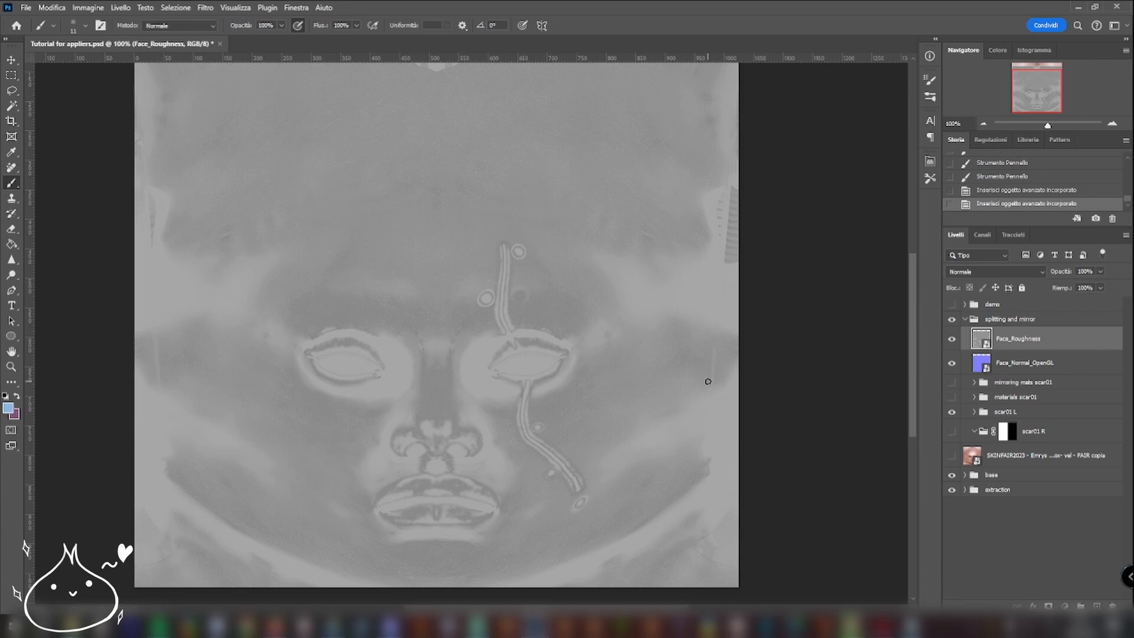
pyautogui.hotkey('ctrl', 'i')
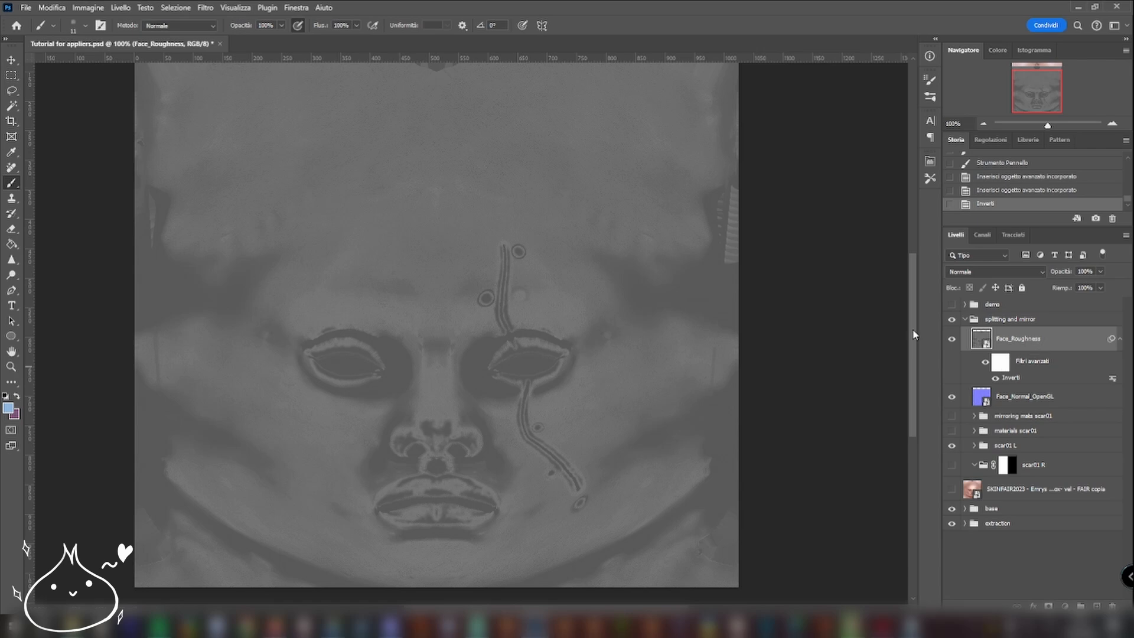
# Step: Select the Face_Roughness and Face_Normal_OpenGL layers together and move them up to align with the canvas's top edge
pyautogui.click(974, 463)
pyautogui.click(980, 124)
pyautogui.keyDown('ctrl'); pyautogui.click(1022, 397); pyautogui.keyUp('ctrl')
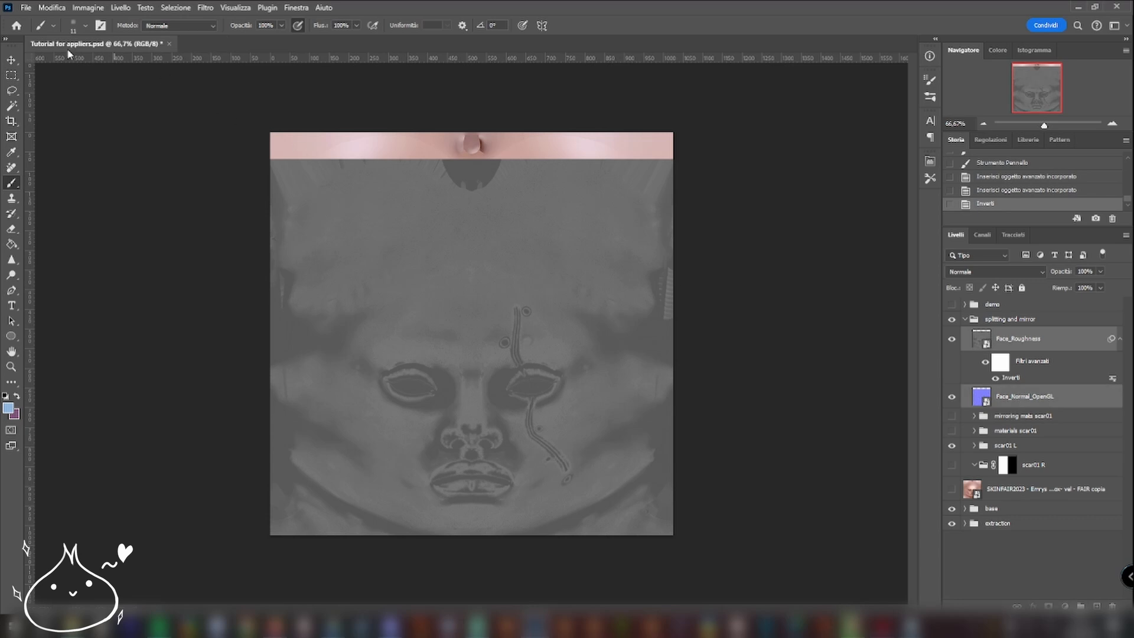
pyautogui.press('v')
pyautogui.moveTo(465, 242); pyautogui.dragTo(466, 216)
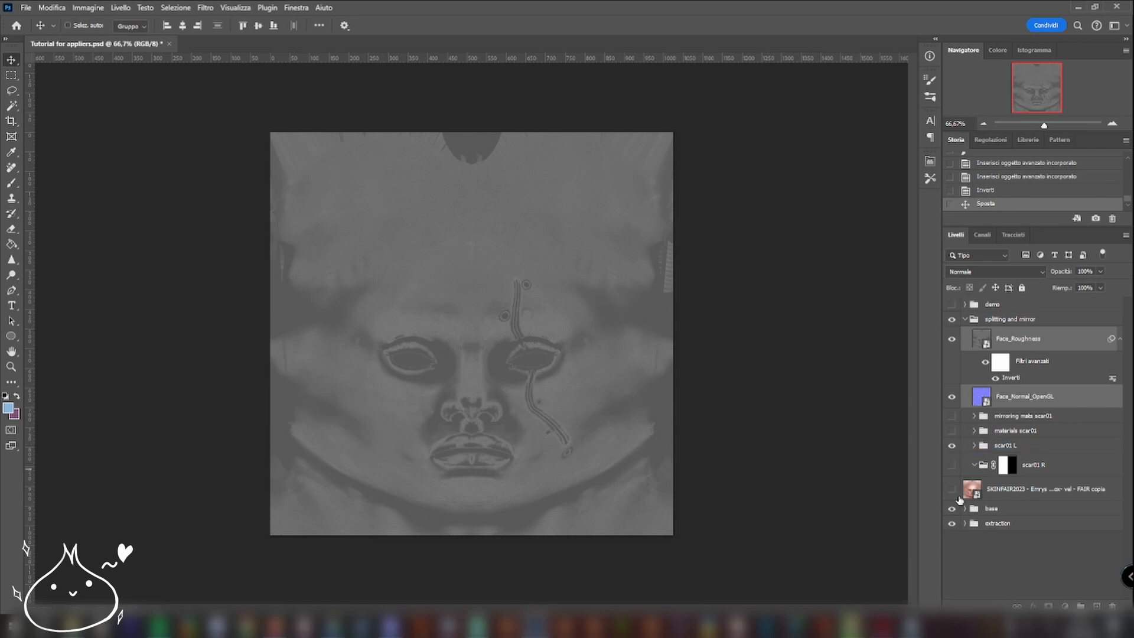
pyautogui.click(965, 509)
pyautogui.scroll(-1, 1004, 520)
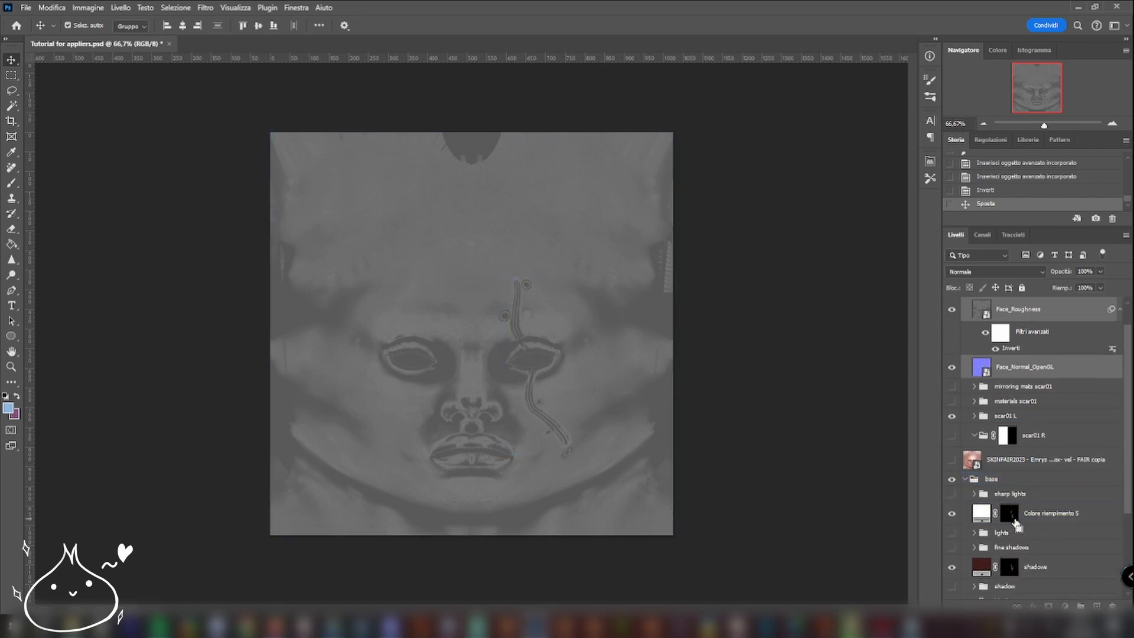
pyautogui.scroll(-2, 1014, 523)
pyautogui.scroll(-2, 1025, 520)
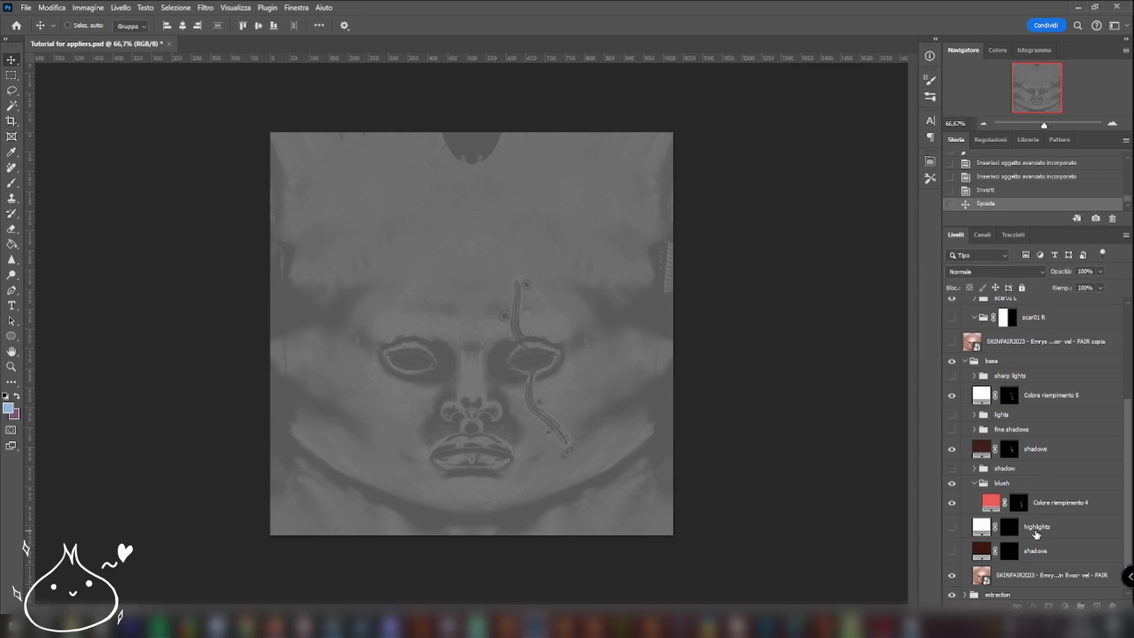
pyautogui.keyDown('ctrl'); pyautogui.click(1022, 507); pyautogui.keyUp('ctrl')
pyautogui.click(1021, 506)
pyautogui.hotkey('ctrl', 'z')
pyautogui.click(1017, 483)
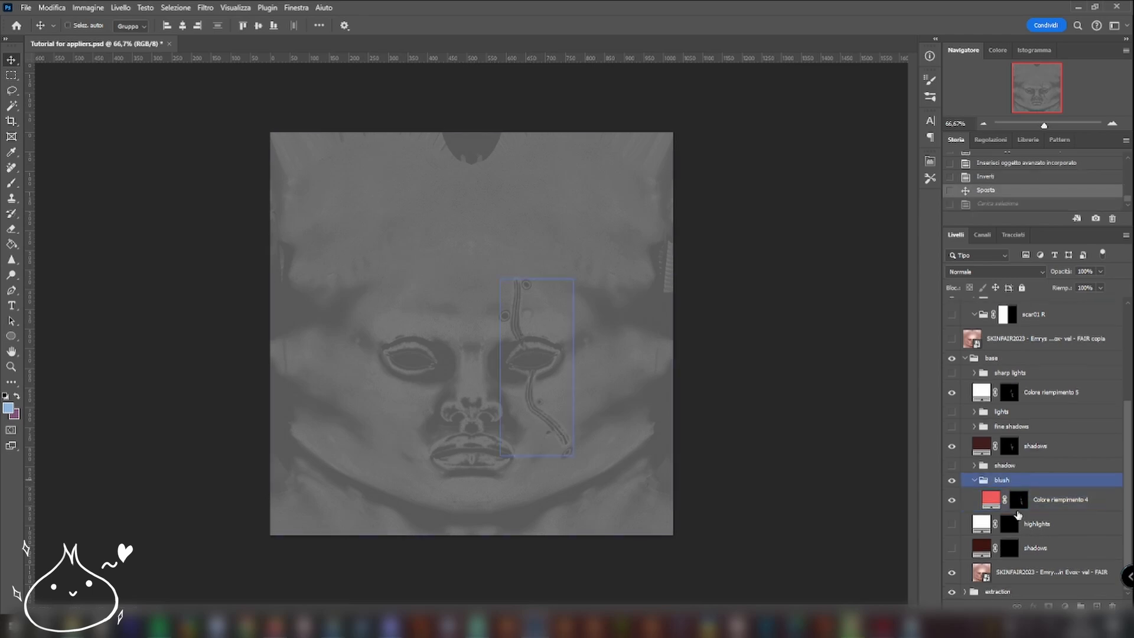
# Step: Expand the extraction group and load the mask of the Face_2D_View copia layer as a selection
pyautogui.click(965, 592)
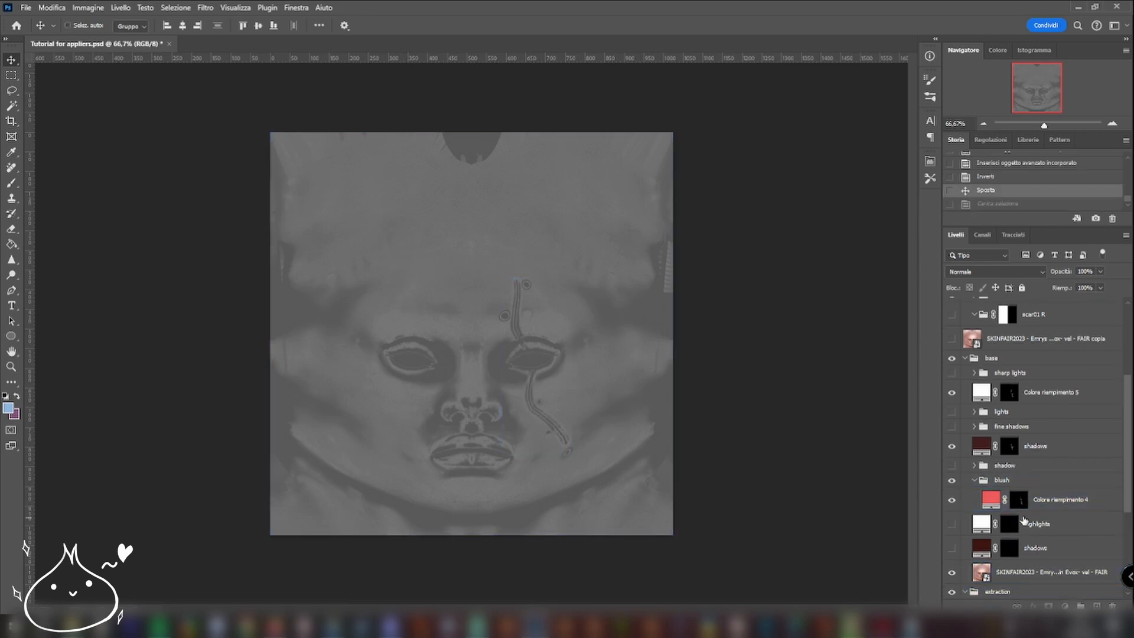
pyautogui.scroll(-5, 1024, 520)
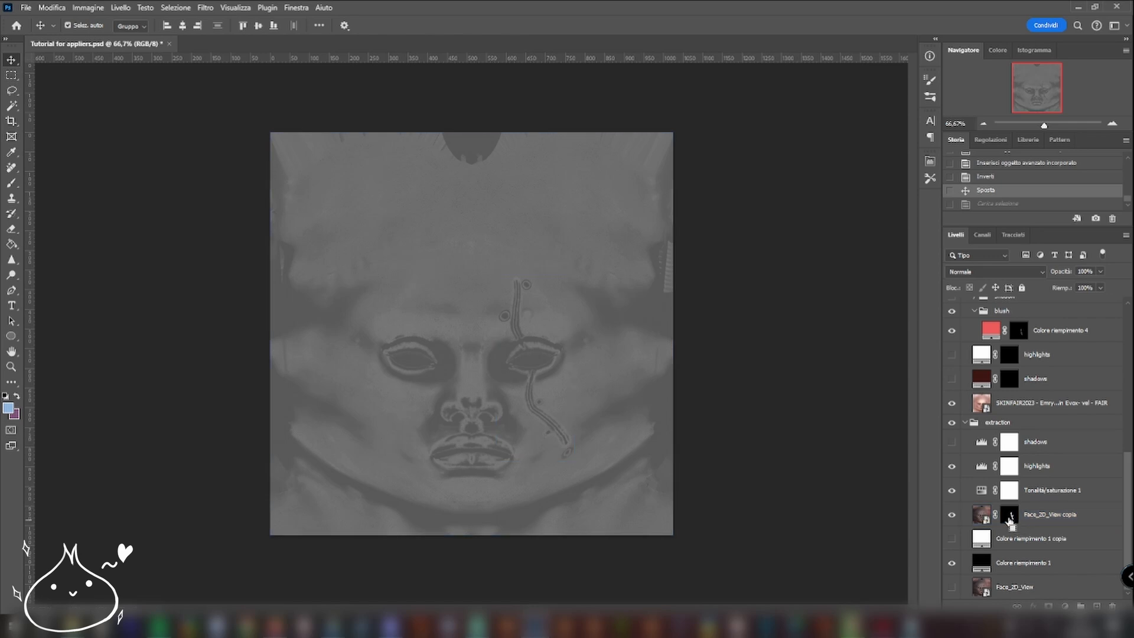
pyautogui.keyDown('ctrl'); pyautogui.click(1010, 520); pyautogui.keyUp('ctrl')
# Step: Hide the Face_Roughness layer and add a layer mask to Face_Normal_OpenGL from the scar selection
pyautogui.scroll(10, 1014, 484)
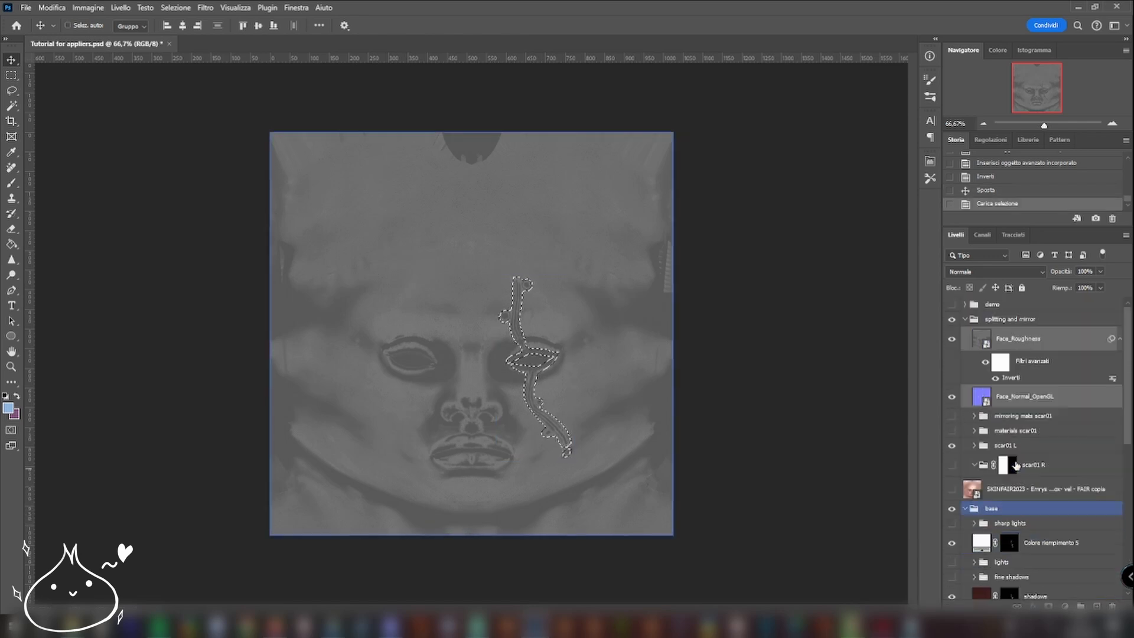
pyautogui.click(1025, 338)
pyautogui.click(951, 339)
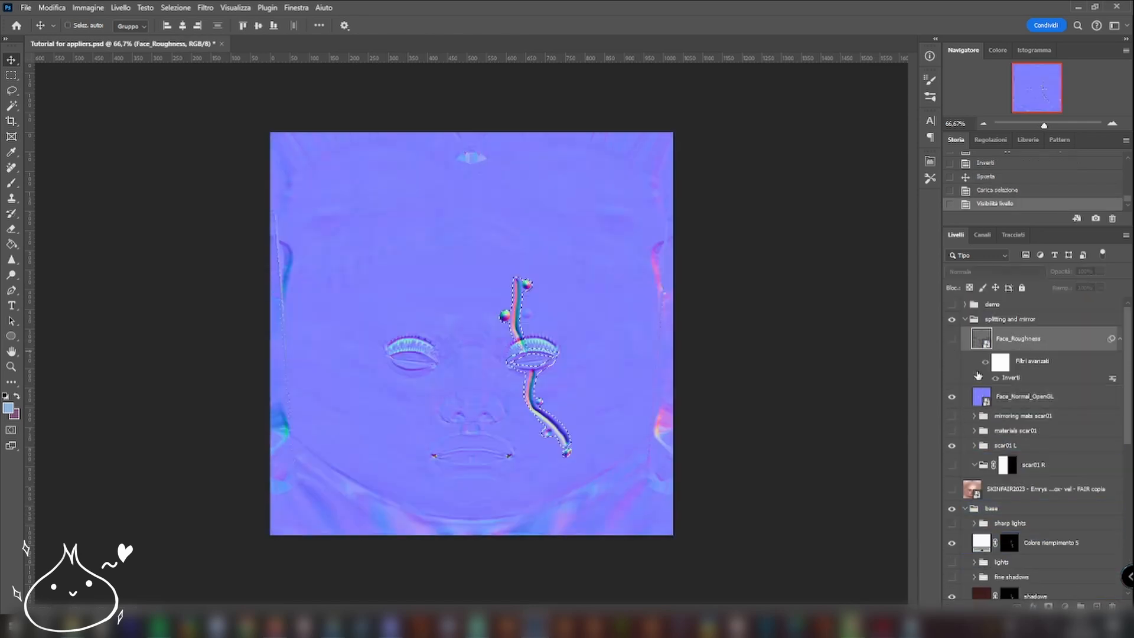
pyautogui.click(1005, 396)
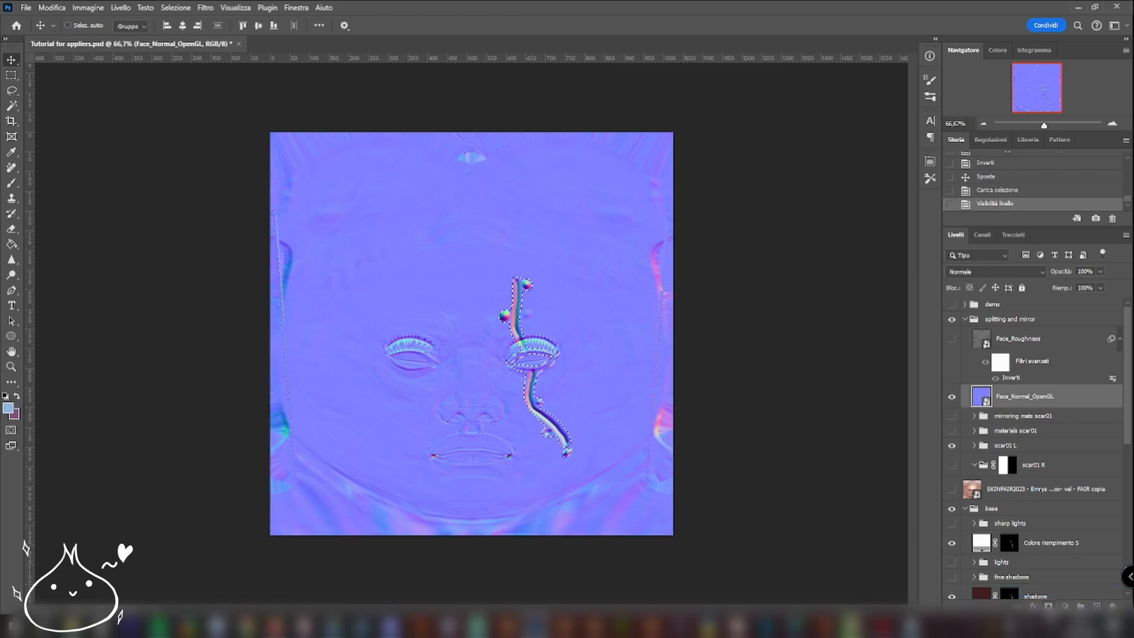
pyautogui.click(1049, 607)
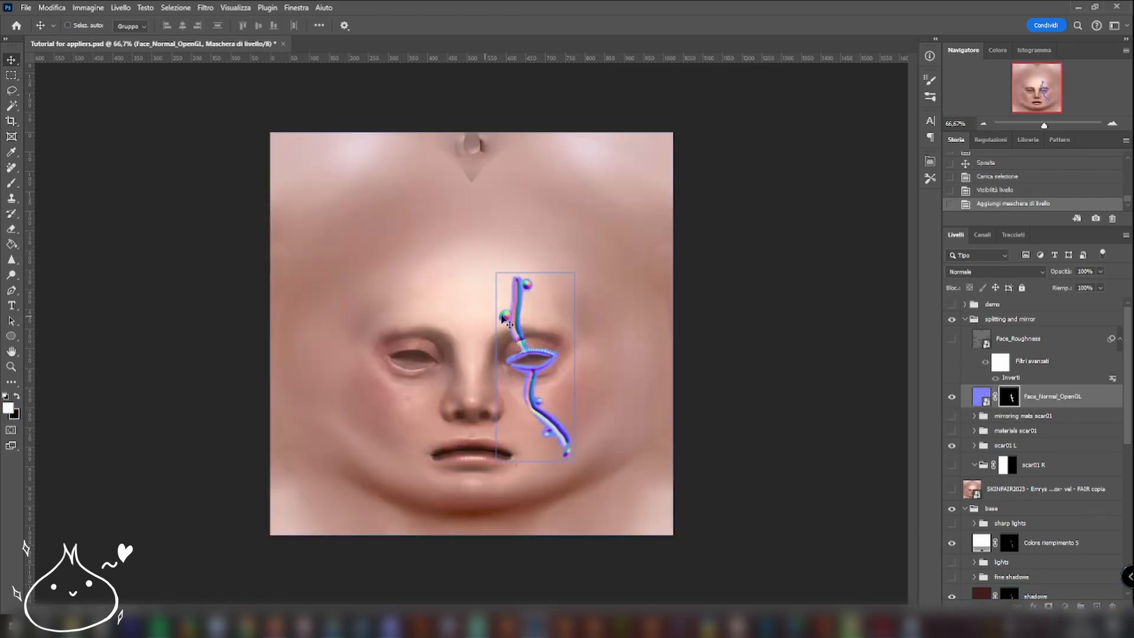
pyautogui.click(1114, 125)
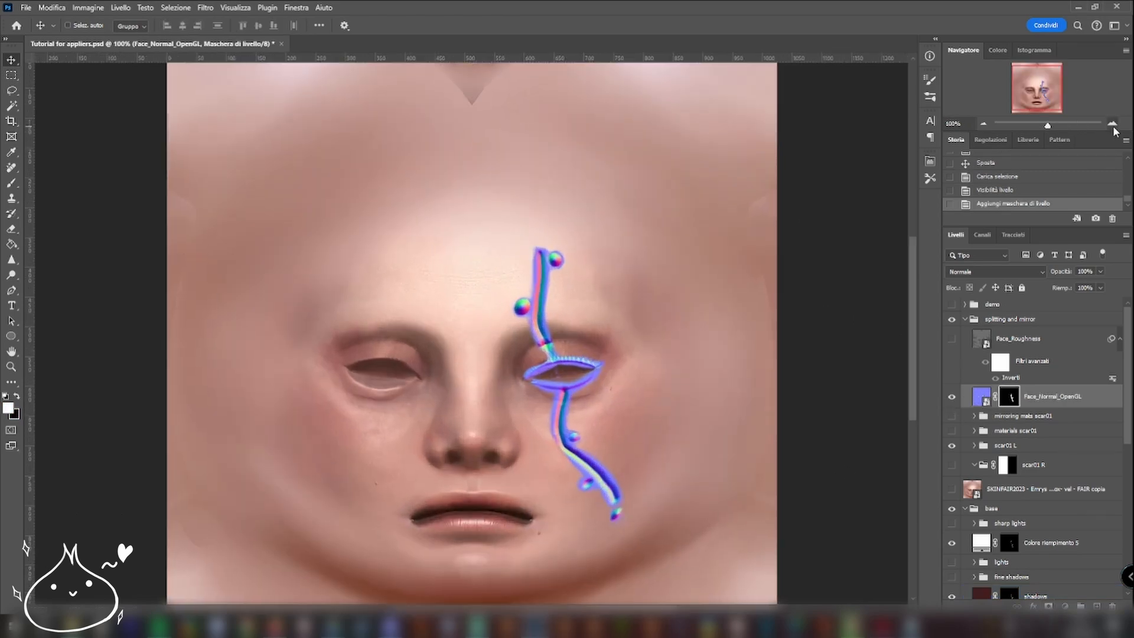
pyautogui.click(1114, 125)
pyautogui.scroll(-1, 704, 288)
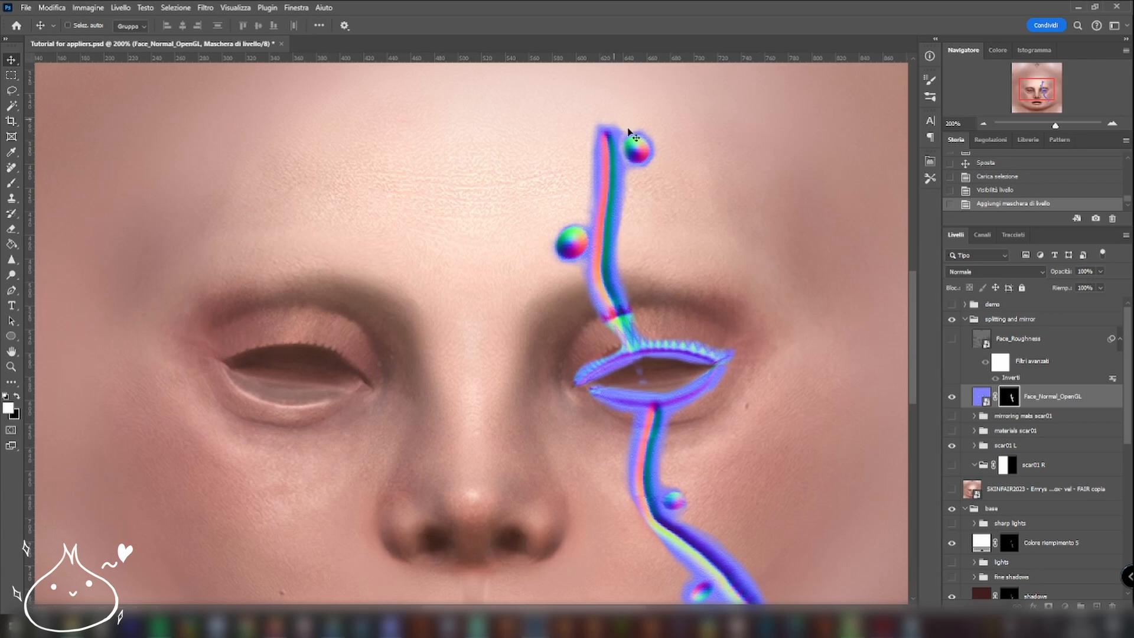
# Step: Show the mirroring mats scar01 group and look through the normal and roughness layers inside it
pyautogui.click(1005, 445)
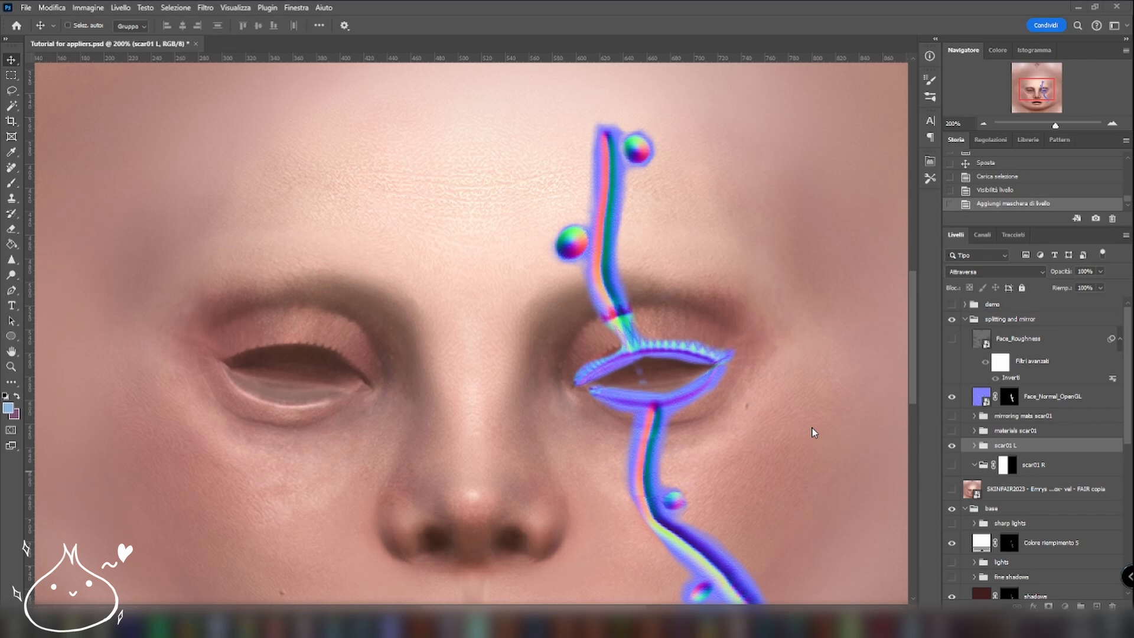
pyautogui.scroll(-2, 732, 361)
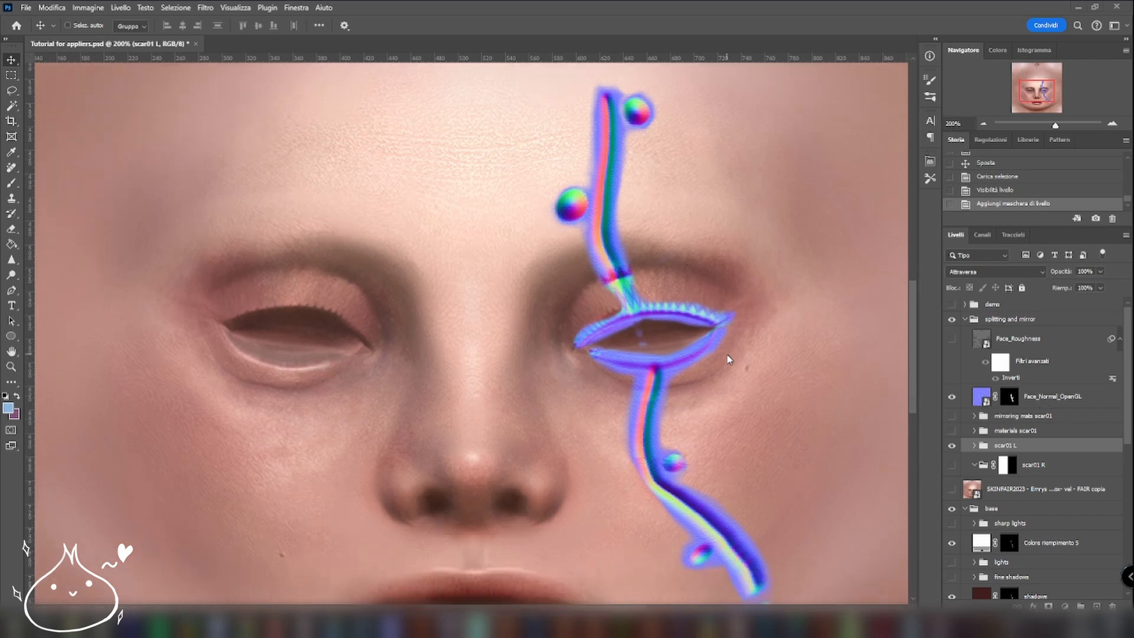
pyautogui.scroll(1, 754, 371)
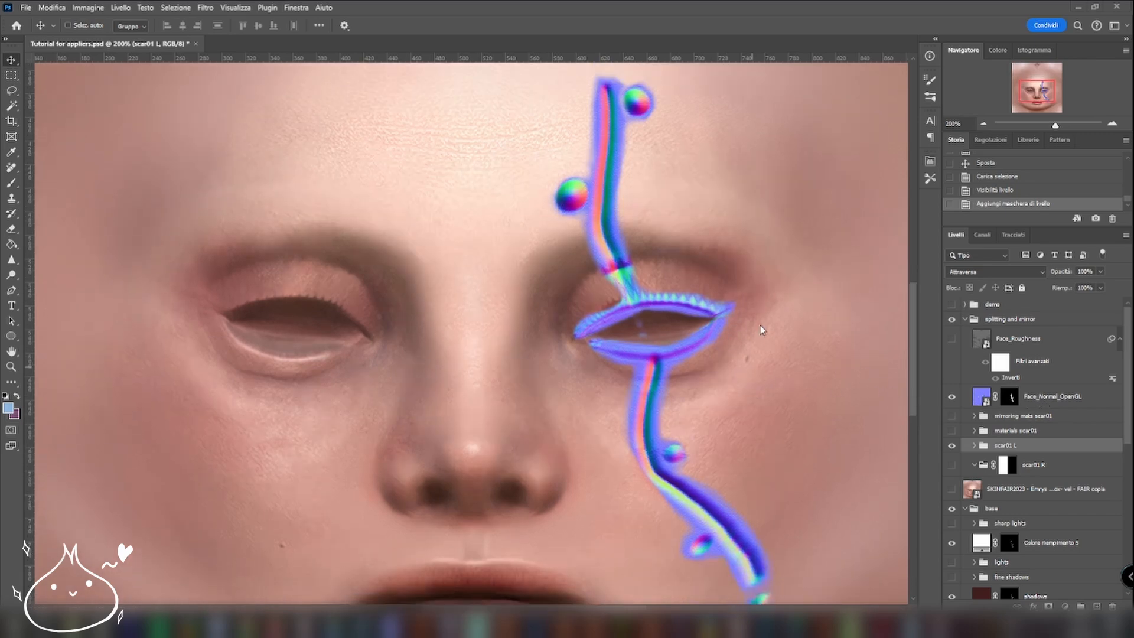
pyautogui.click(952, 416)
pyautogui.click(974, 416)
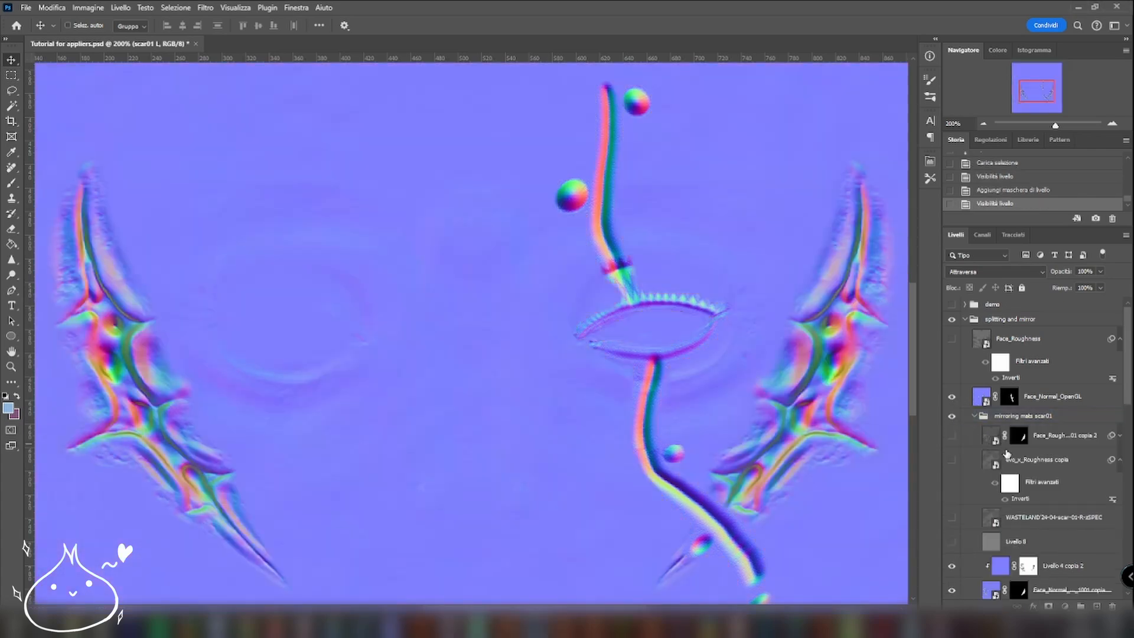
pyautogui.scroll(-1, 1030, 492)
pyautogui.scroll(-3, 1031, 492)
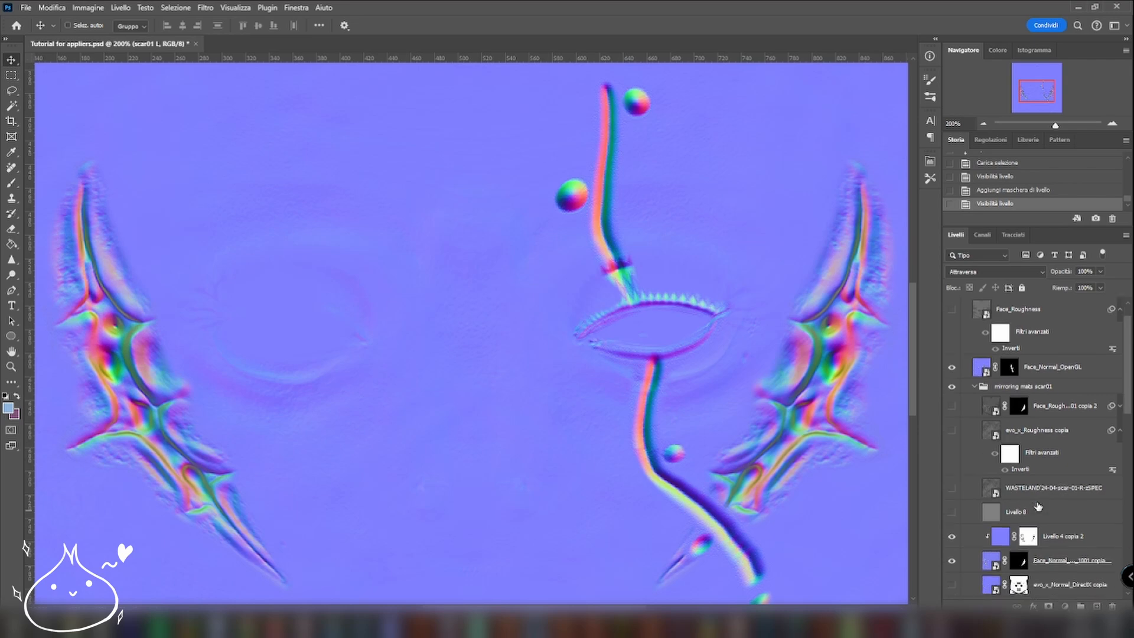
pyautogui.scroll(-5, 1033, 405)
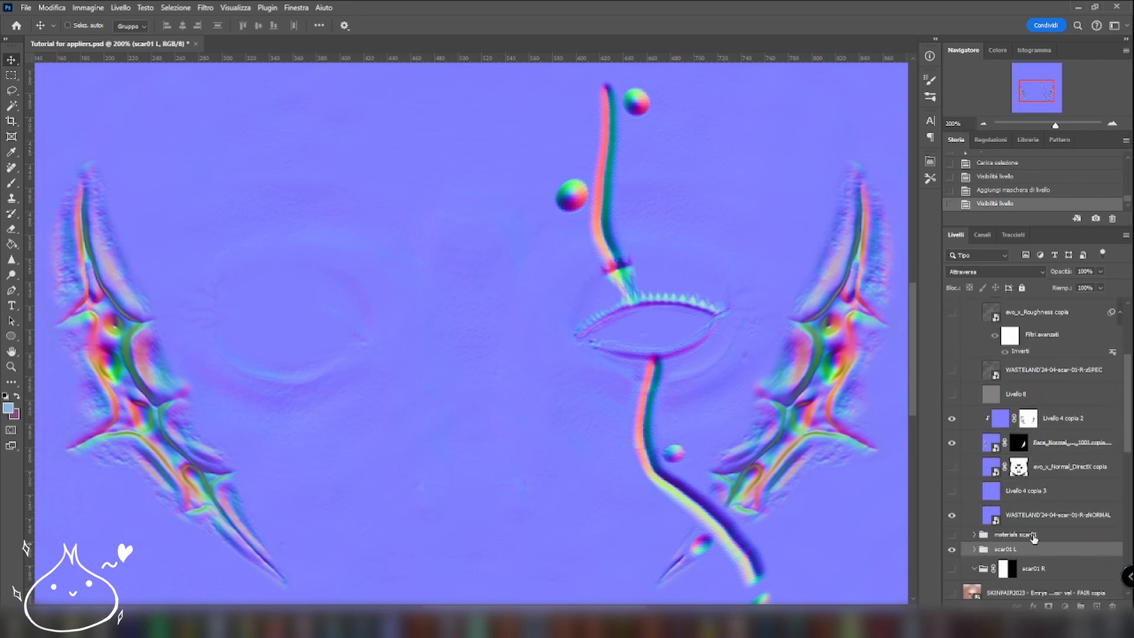
pyautogui.scroll(6, 1015, 547)
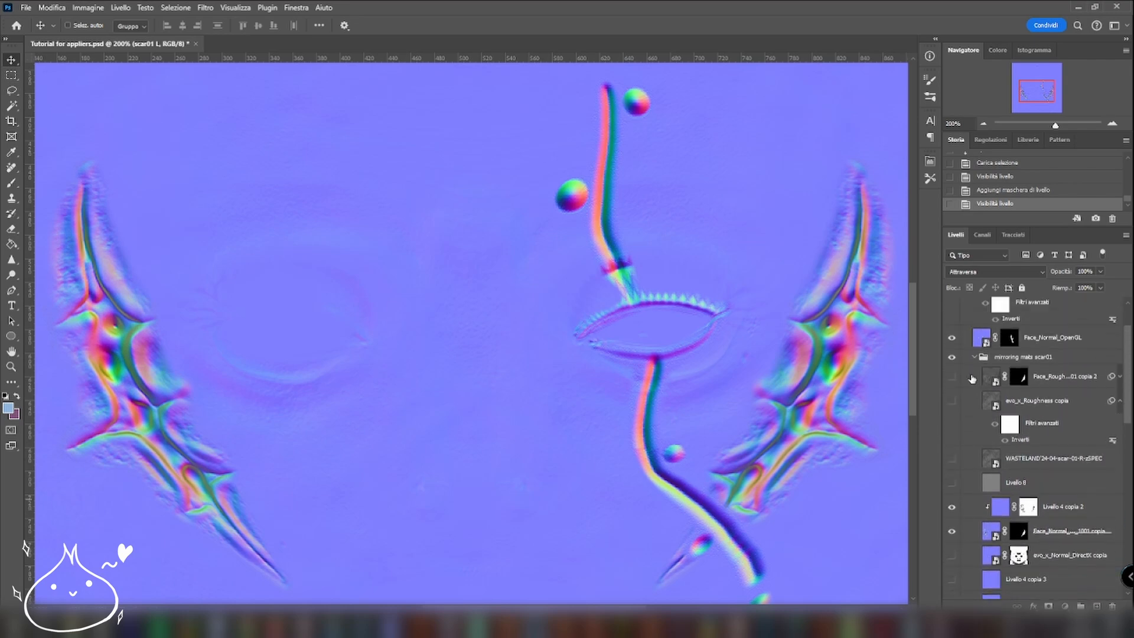
pyautogui.click(979, 357)
pyautogui.click(974, 356)
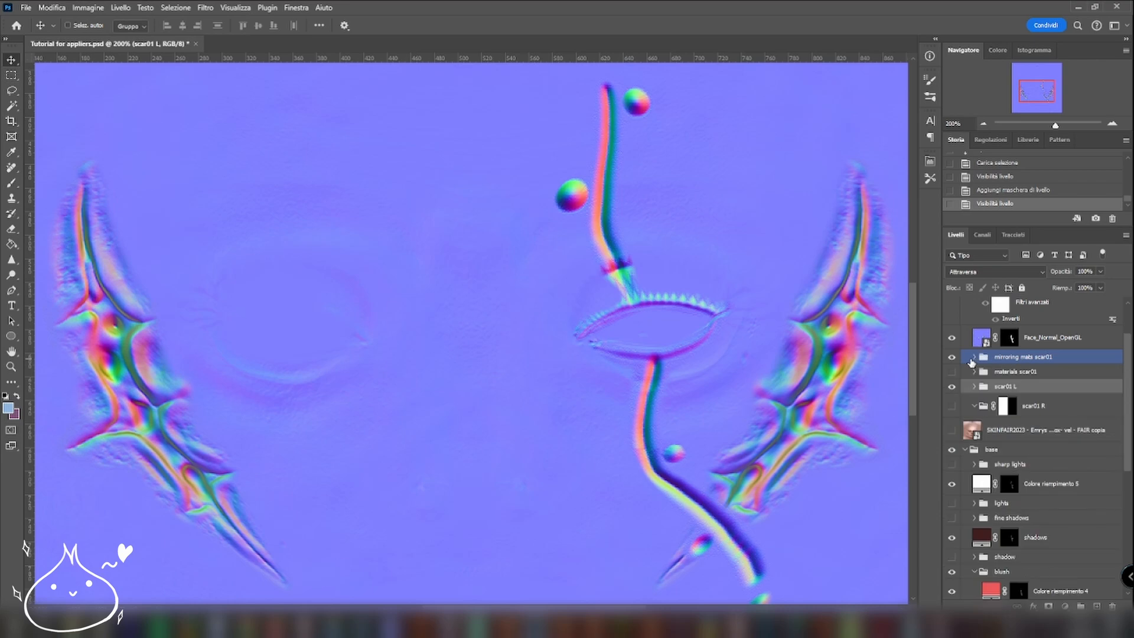
# Step: Compare the masked Face_Normal_OpenGL scar with the example normal map by toggling its visibility, and hide the mirroring mats scar01 group
pyautogui.scroll(2, 992, 405)
pyautogui.scroll(2, 993, 406)
pyautogui.click(984, 397)
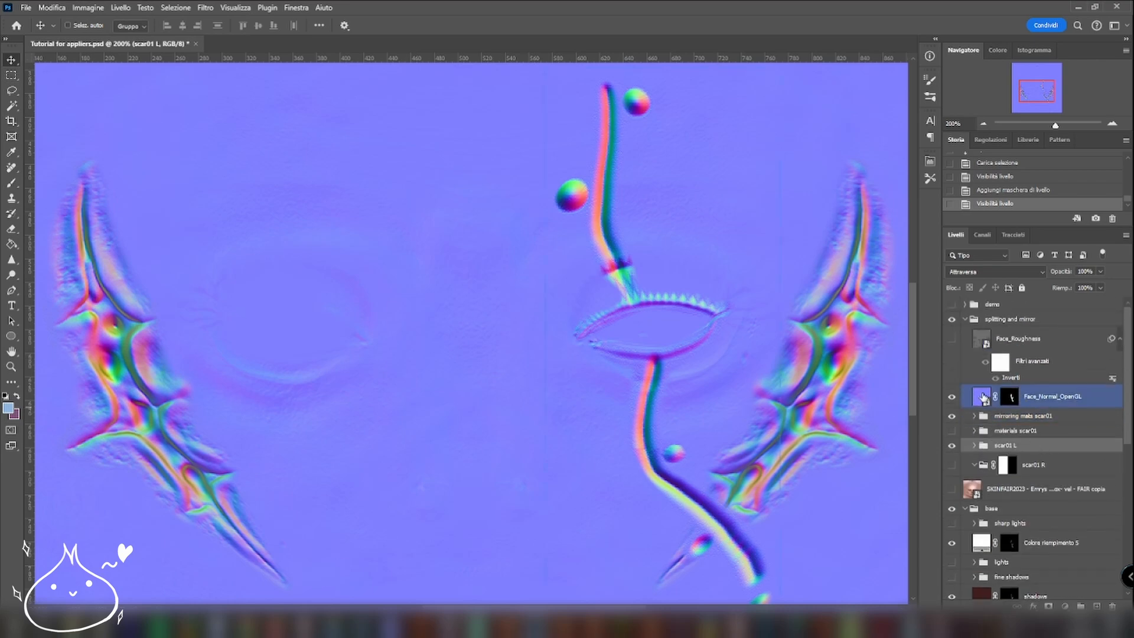
pyautogui.click(951, 397)
pyautogui.click(952, 397)
pyautogui.click(963, 417)
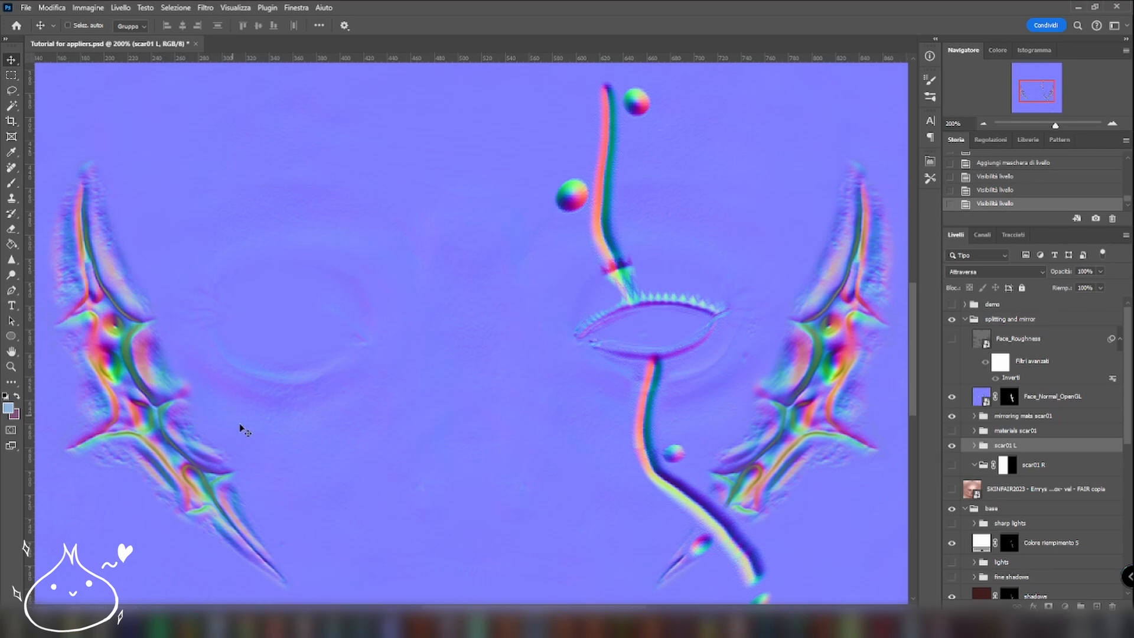
pyautogui.click(980, 404)
pyautogui.click(989, 417)
pyautogui.click(952, 416)
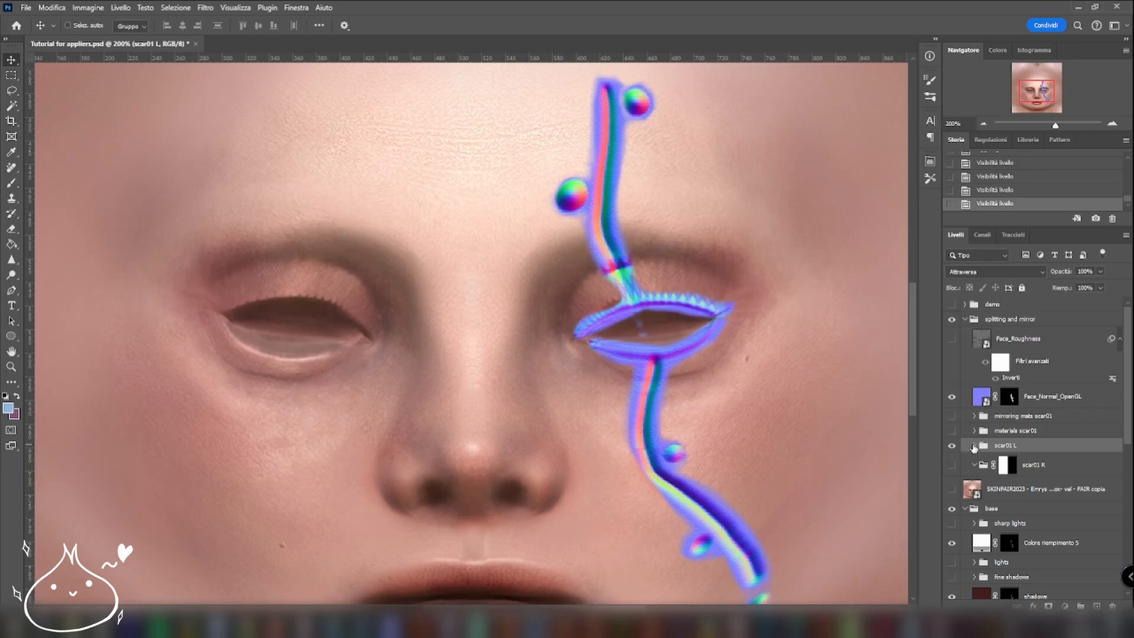
# Step: Duplicate the evo_x_Normal_DirectX and Livello 4 layers of the materials scar01 group and move the copies directly below Face_Normal_OpenGL
pyautogui.click(974, 447)
pyautogui.click(975, 431)
pyautogui.scroll(-2, 1035, 502)
pyautogui.scroll(-2, 1034, 502)
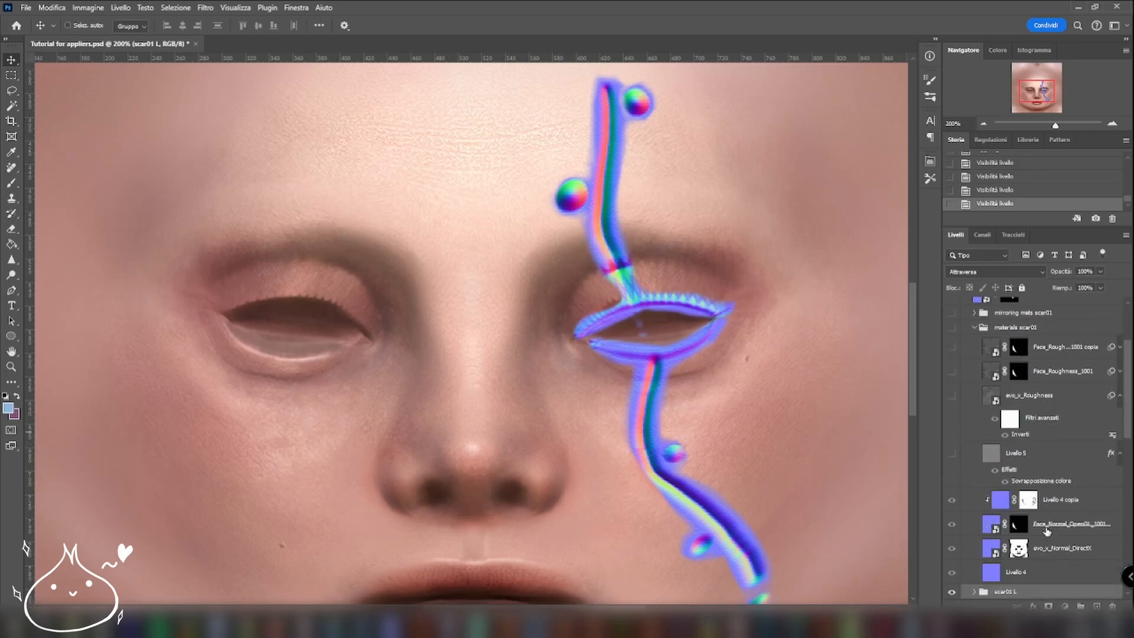
pyautogui.click(1067, 555)
pyautogui.keyDown('ctrl'); pyautogui.click(1067, 555); pyautogui.keyUp('ctrl')
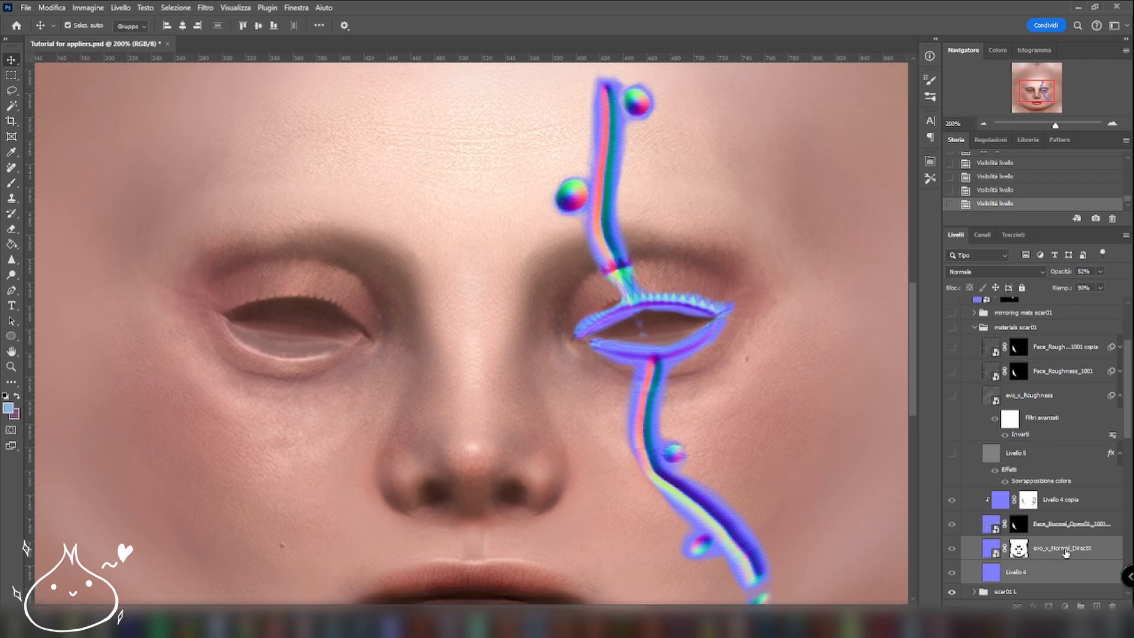
pyautogui.hotkey('ctrl', 'j')
pyautogui.moveTo(1066, 552); pyautogui.dragTo(1043, 379)
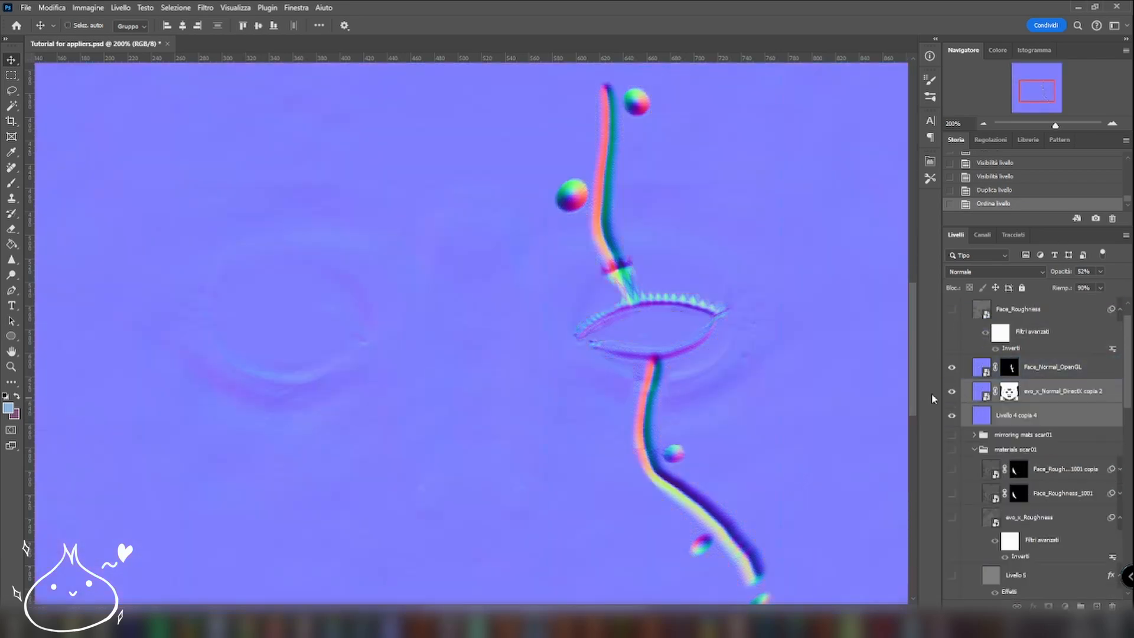
pyautogui.click(984, 123)
pyautogui.click(984, 124)
pyautogui.click(983, 124)
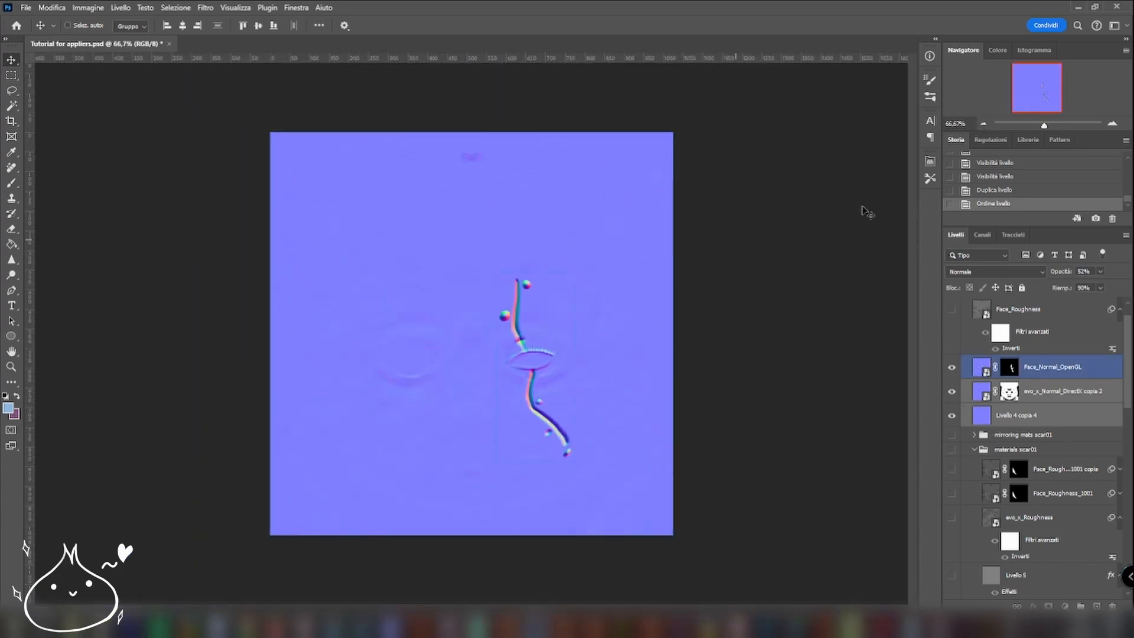
# Step: Set the opacity of the Face_Normal_OpenGL layer to 60% to soften the scar's normal detail over the skin normal map
pyautogui.click(1112, 124)
pyautogui.click(1112, 125)
pyautogui.click(1112, 125)
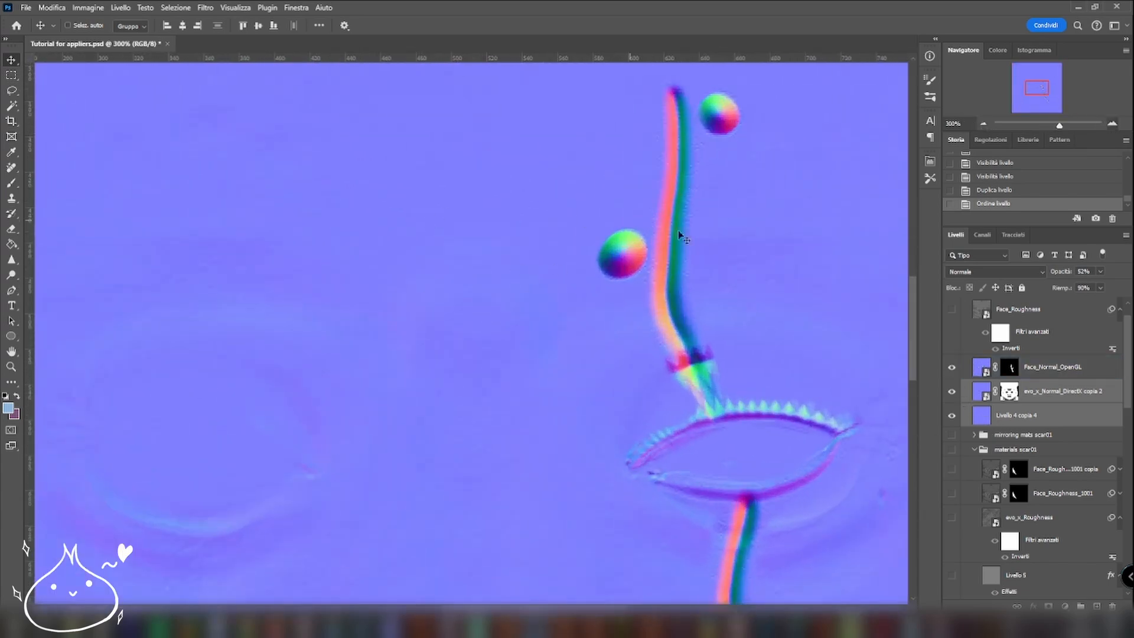
pyautogui.click(983, 123)
pyautogui.click(984, 124)
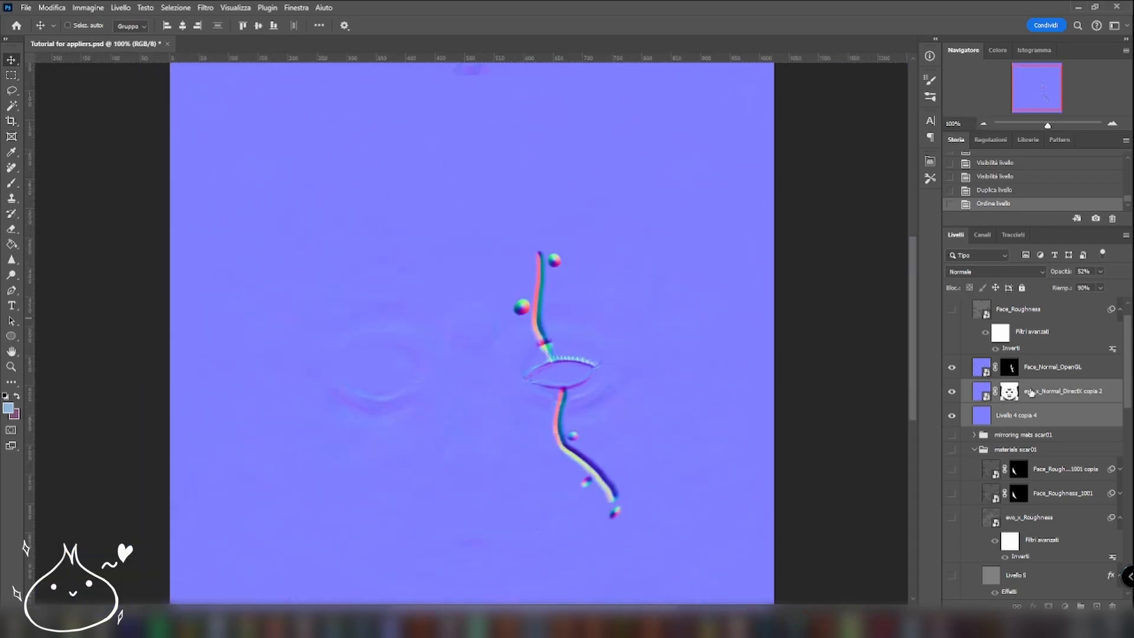
pyautogui.click(988, 369)
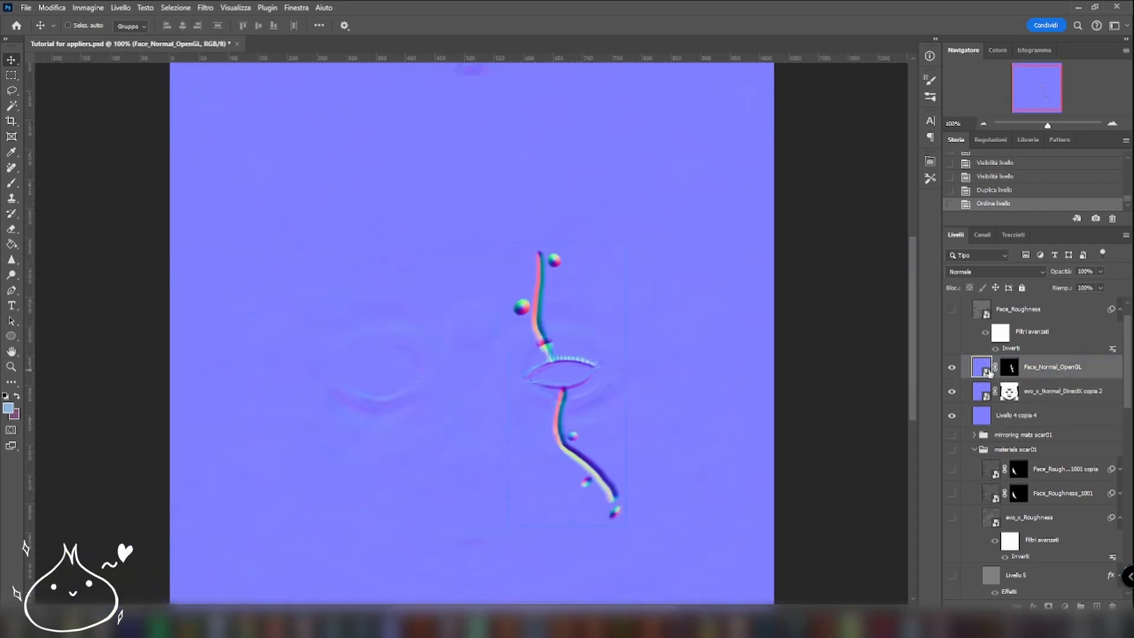
pyautogui.click(1101, 272)
pyautogui.moveTo(1103, 285); pyautogui.dragTo(1088, 286)
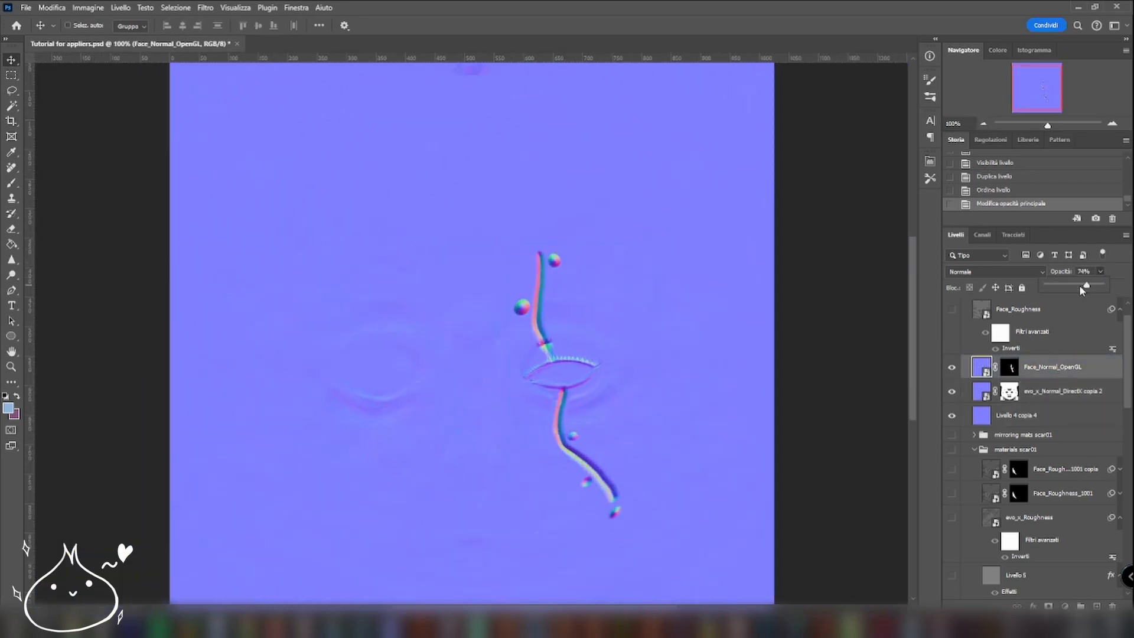
pyautogui.click(1074, 286)
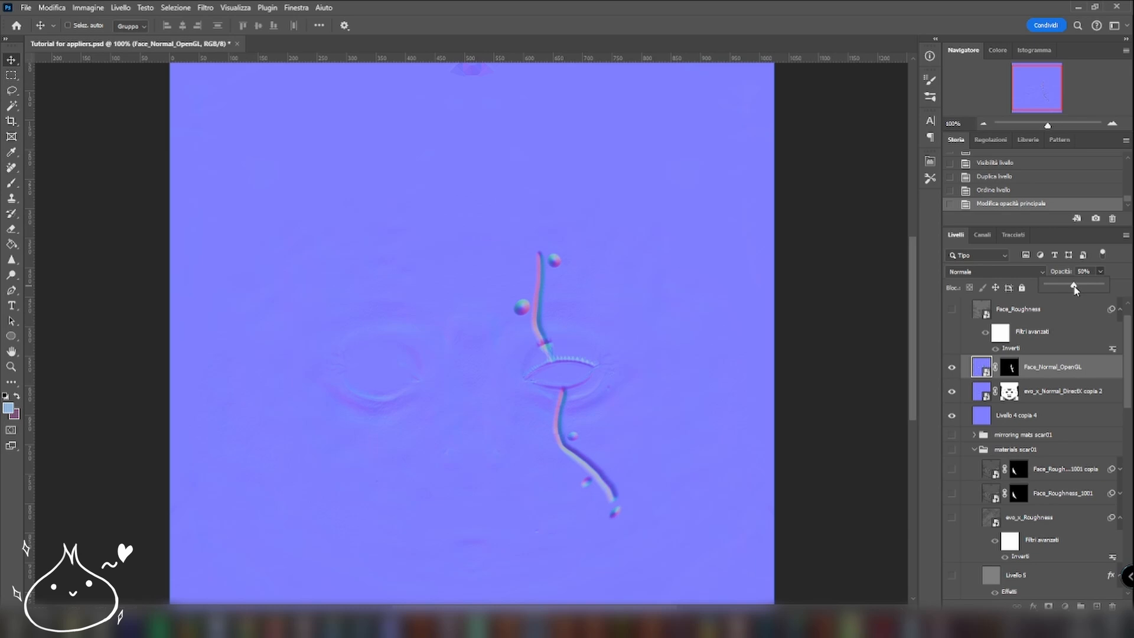
pyautogui.moveTo(1074, 286); pyautogui.dragTo(1080, 288)
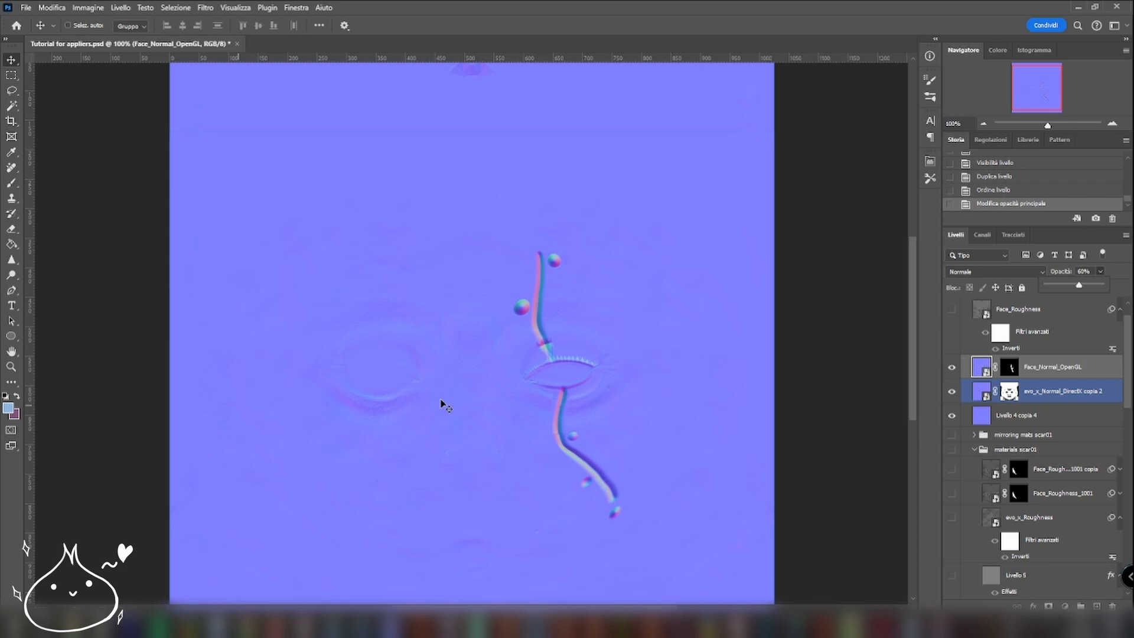
pyautogui.click(981, 124)
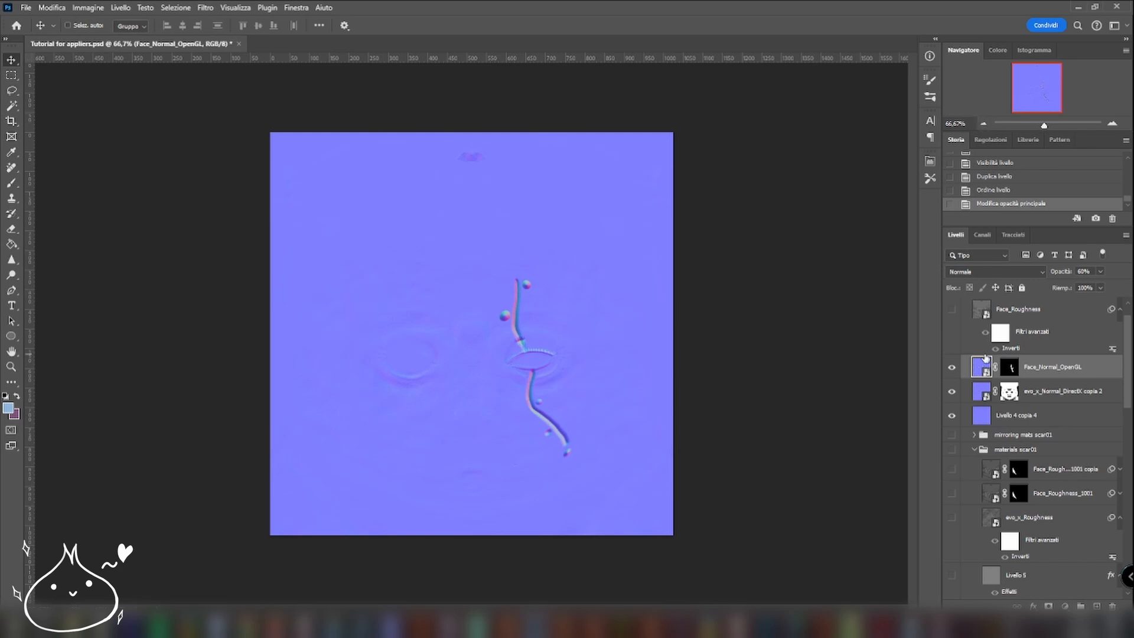